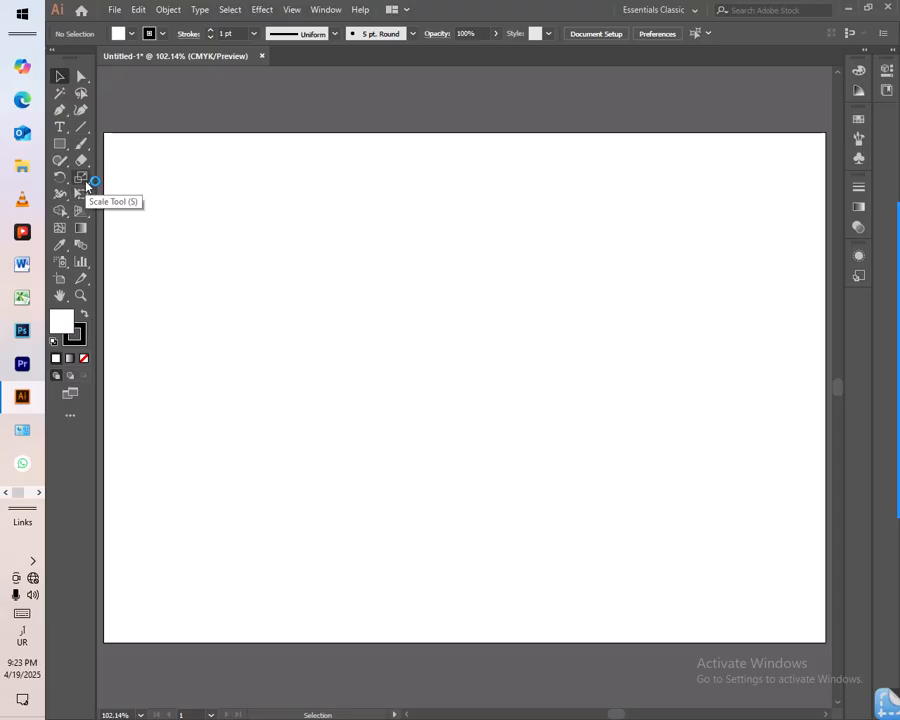
Detach the Scale, Shear and Reshape tool group as a floating toolbar above the artboard's upper-left corner
click(87, 181)
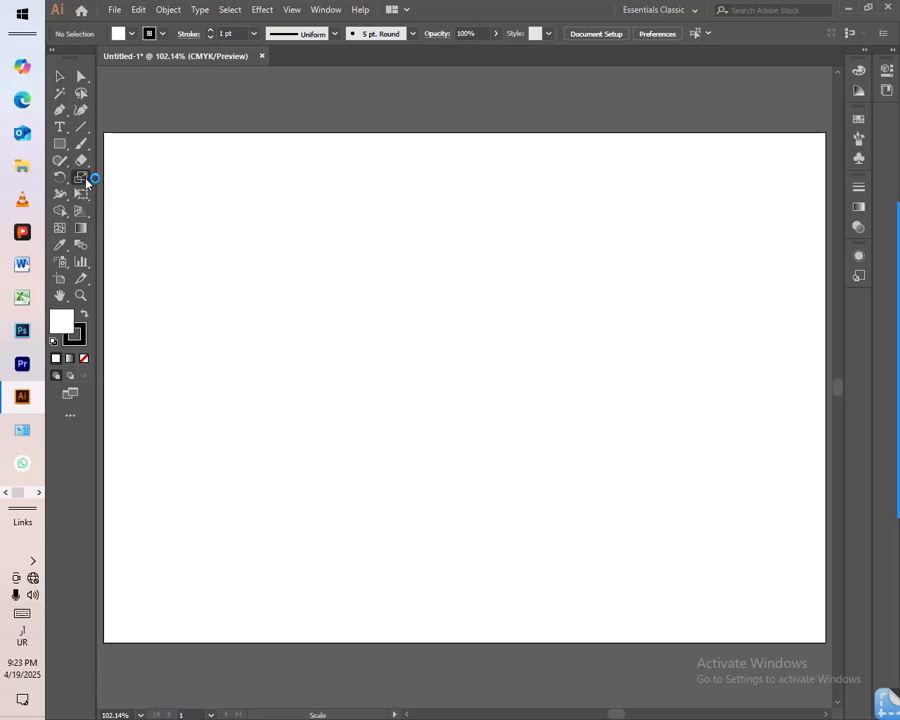
click(190, 193)
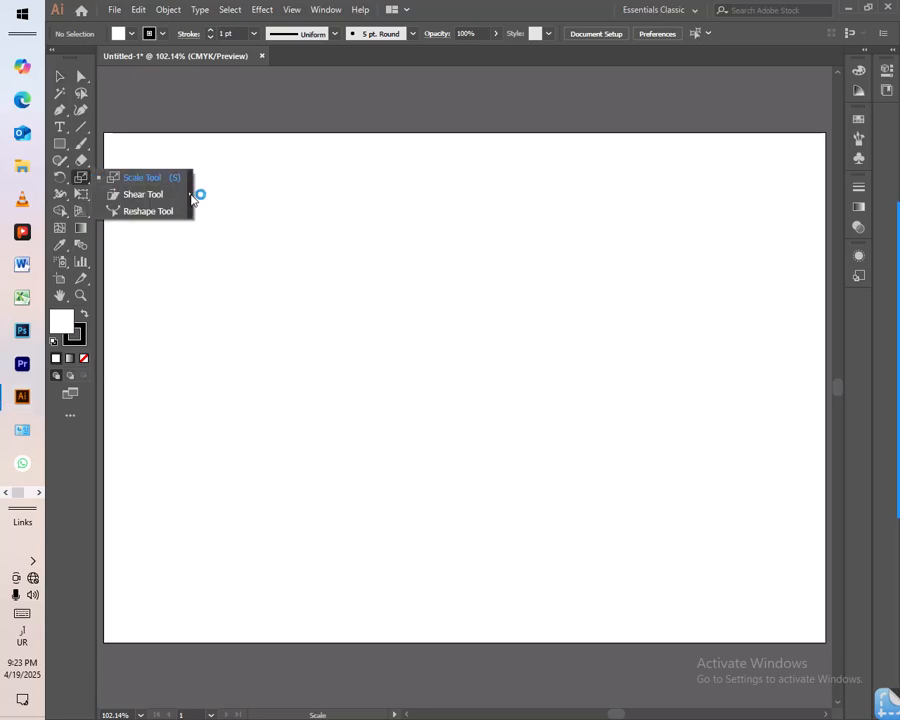
drag(135, 190, 137, 96)
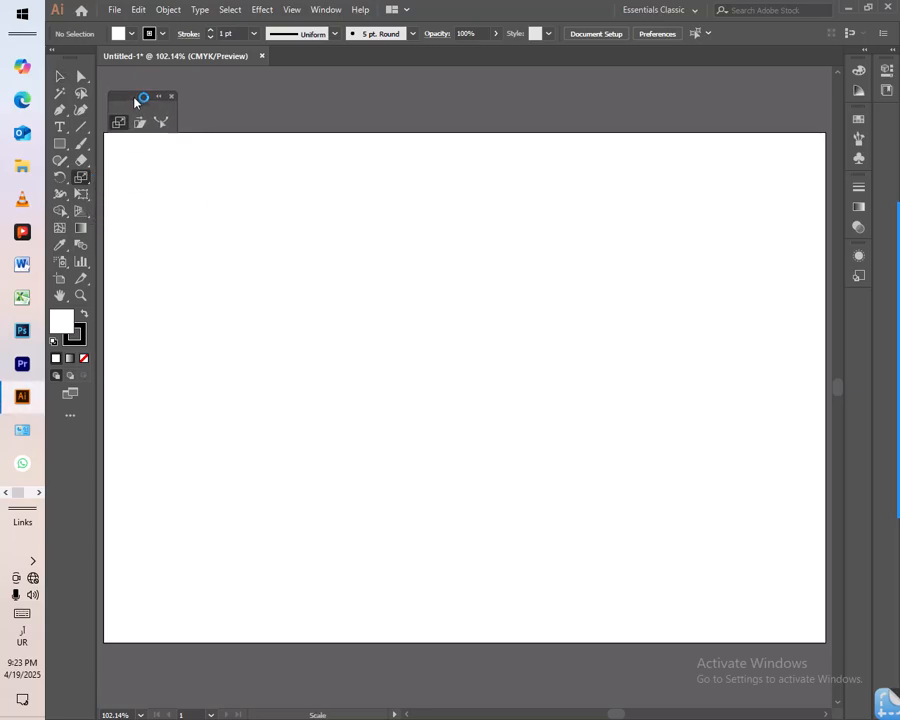
click(60, 76)
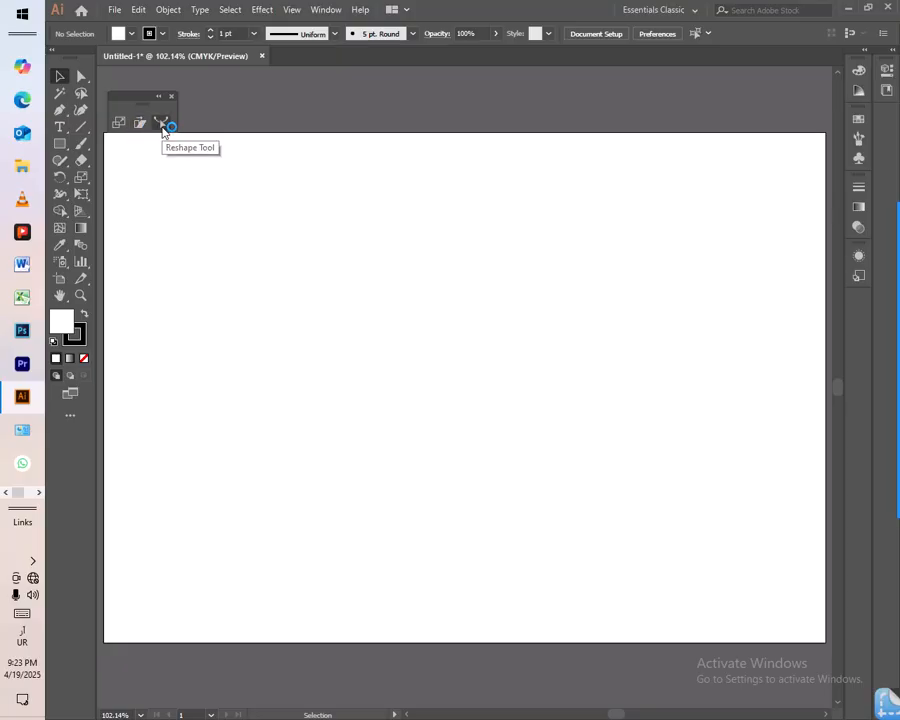
Draw a rectangle near the middle of the artboard and select it by its outline
click(58, 145)
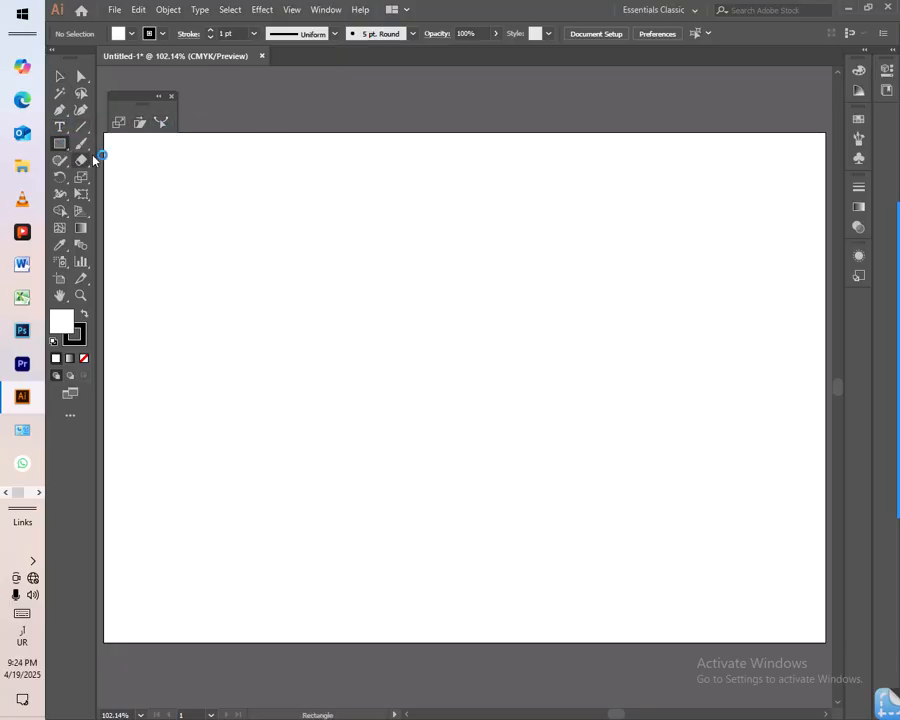
drag(285, 299, 578, 493)
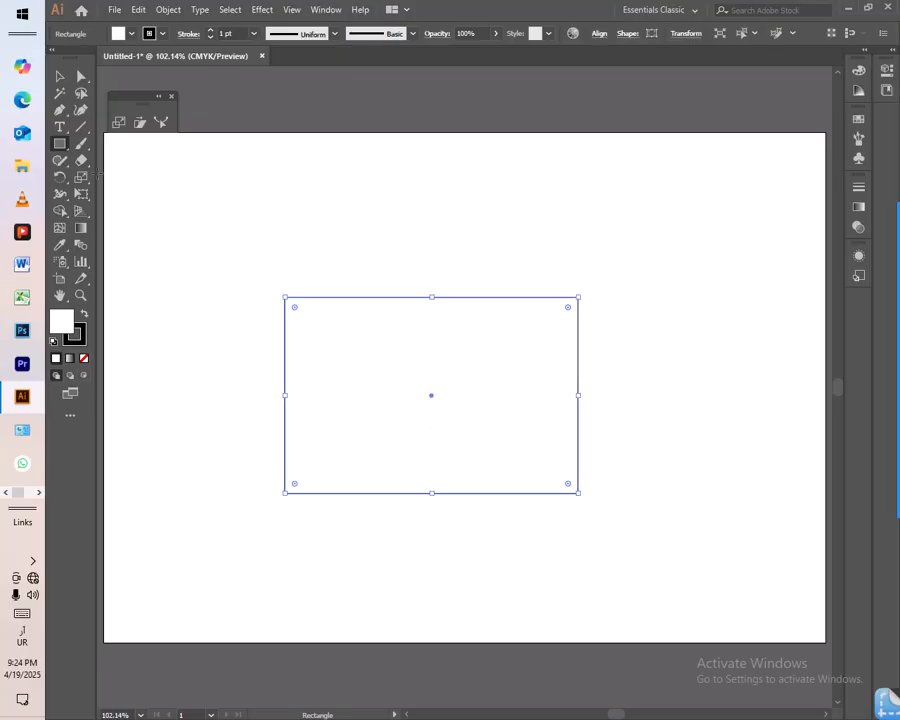
click(59, 76)
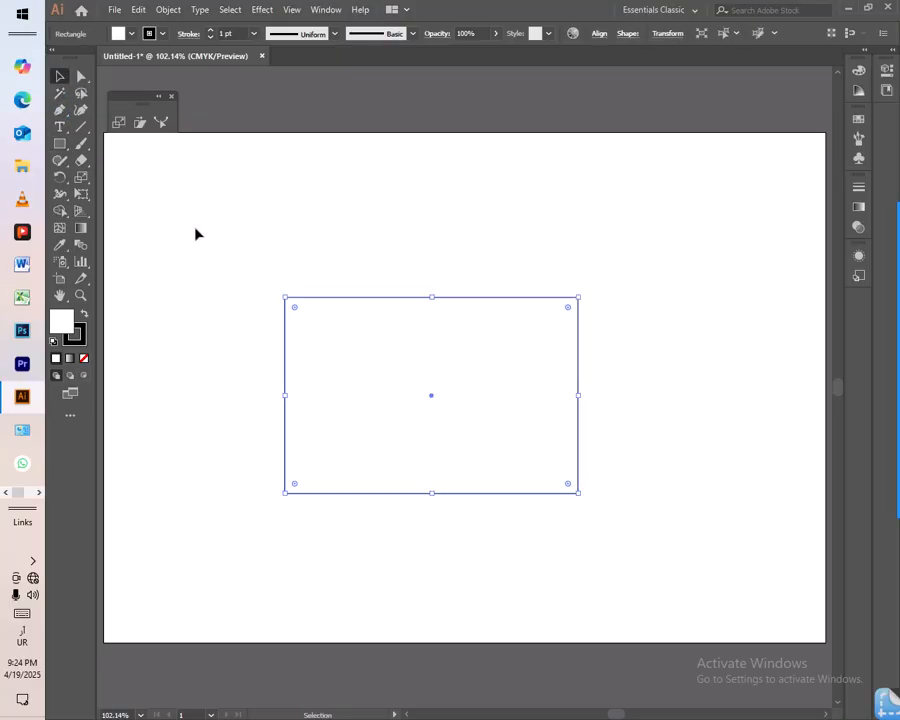
click(277, 265)
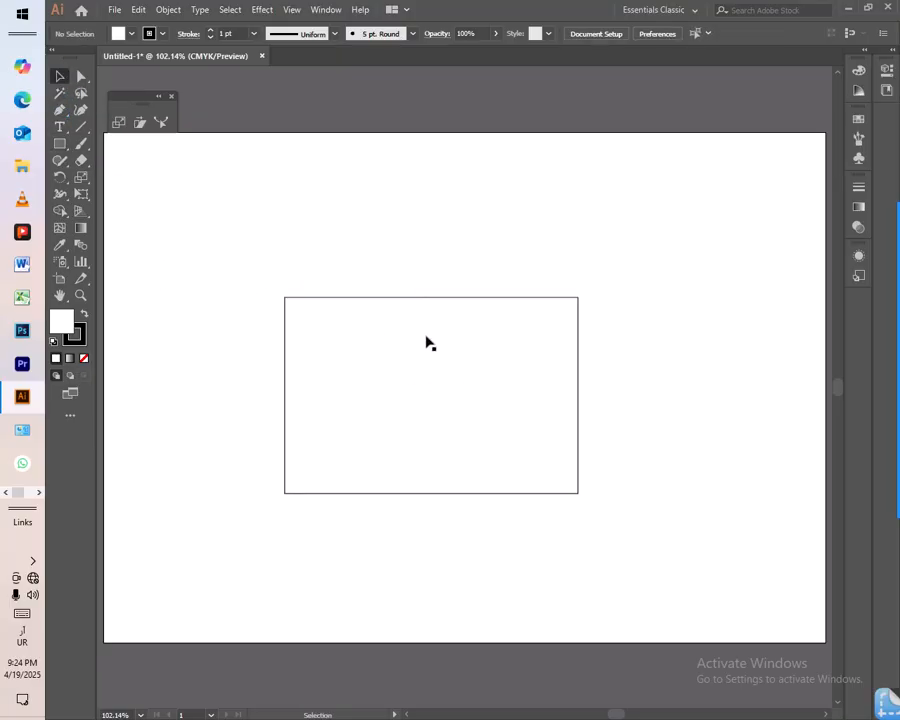
click(389, 298)
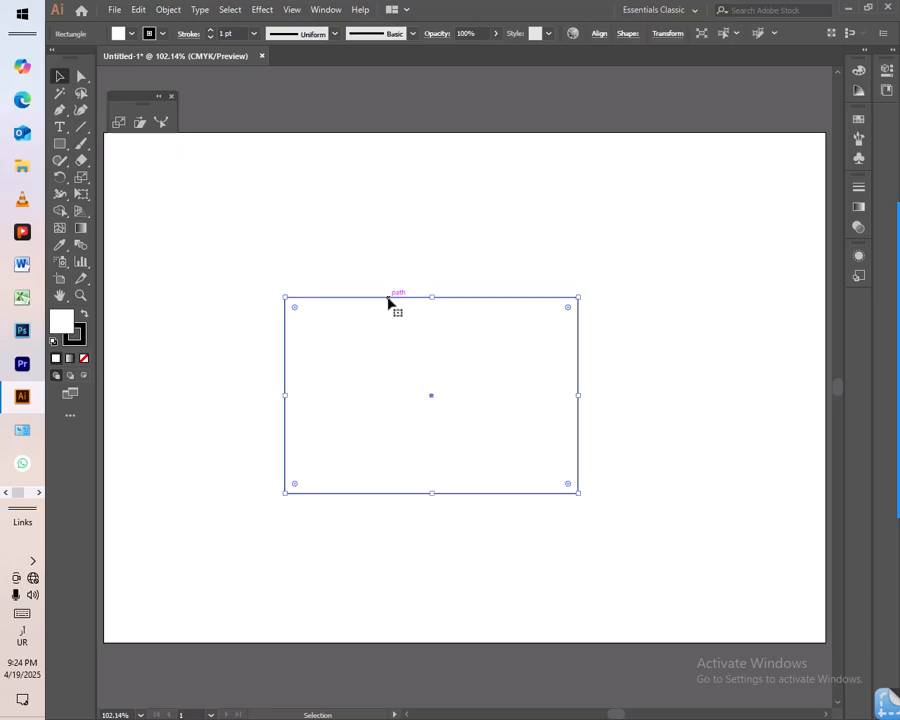
Try scaling the rectangle across from its lower-right corner with the Scale tool, and undo the scaling
click(119, 123)
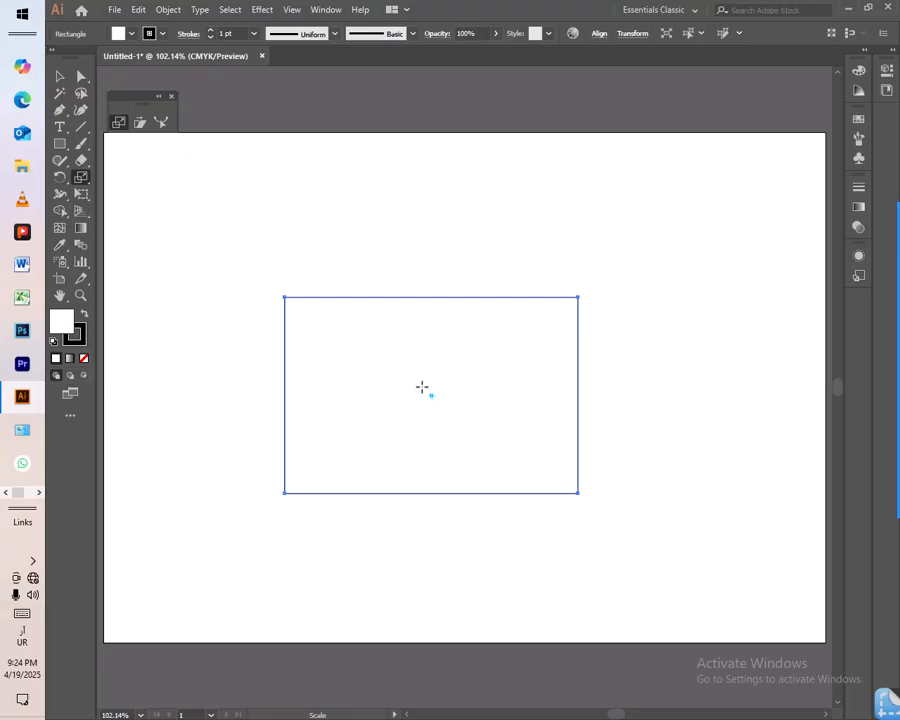
click(577, 494)
mouse_move(282, 493)
mouse_down()
mouse_move(307, 432)
mouse_move(356, 398)
mouse_move(502, 390)
mouse_move(560, 404)
mouse_move(563, 459)
mouse_move(530, 474)
mouse_move(675, 451)
mouse_move(589, 497)
mouse_move(583, 400)
mouse_move(582, 493)
mouse_move(659, 434)
mouse_move(683, 450)
mouse_move(673, 476)
mouse_up()
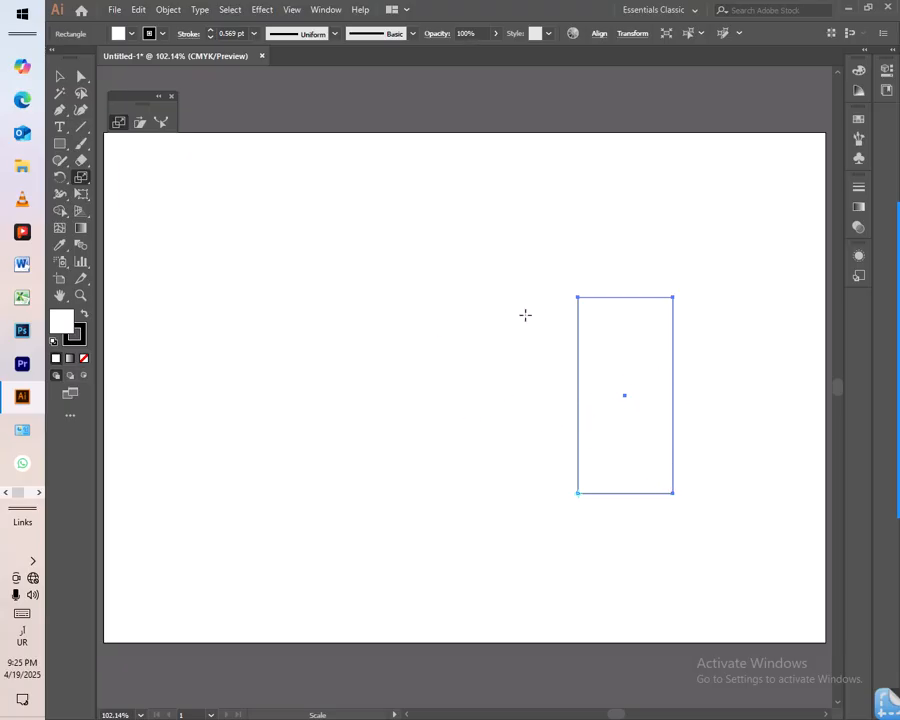
key(ctrl+z)
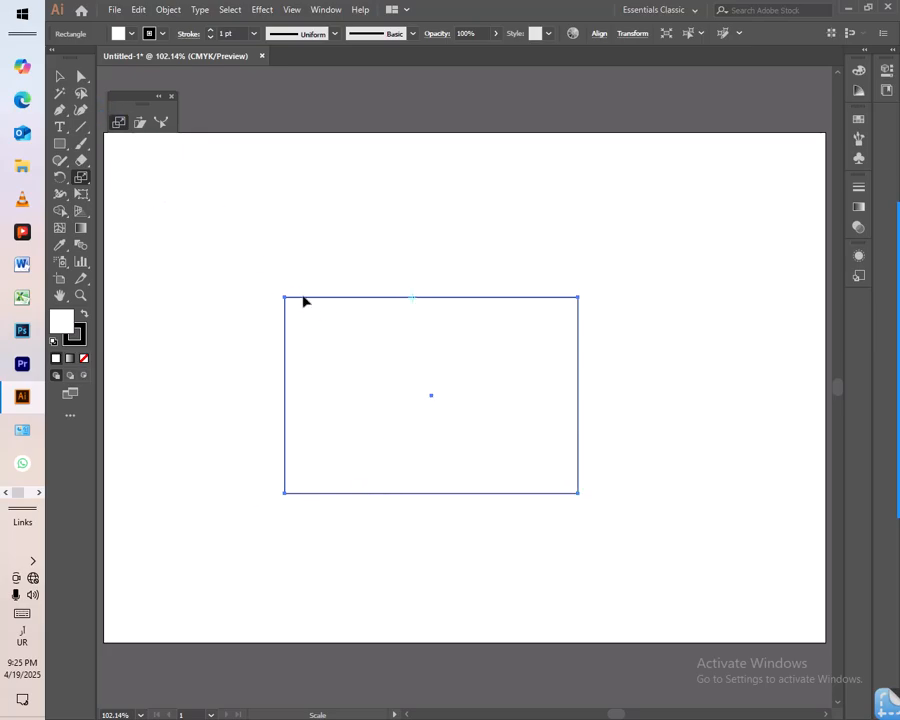
Shrink the rectangle's width and height around a reference point on its top edge, and delete it
drag(285, 298, 401, 344)
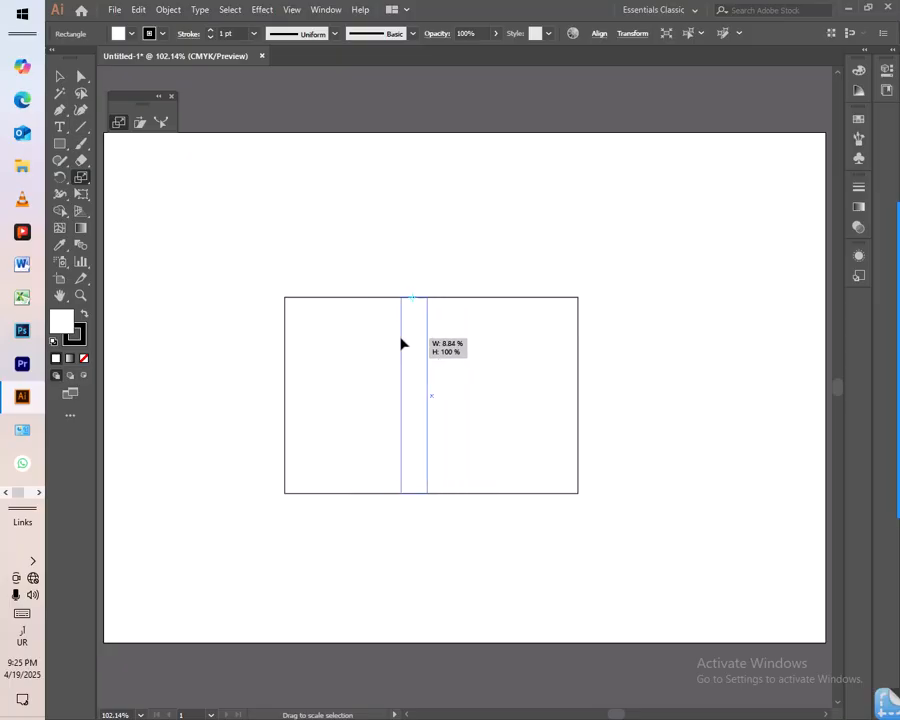
drag(407, 344, 339, 353)
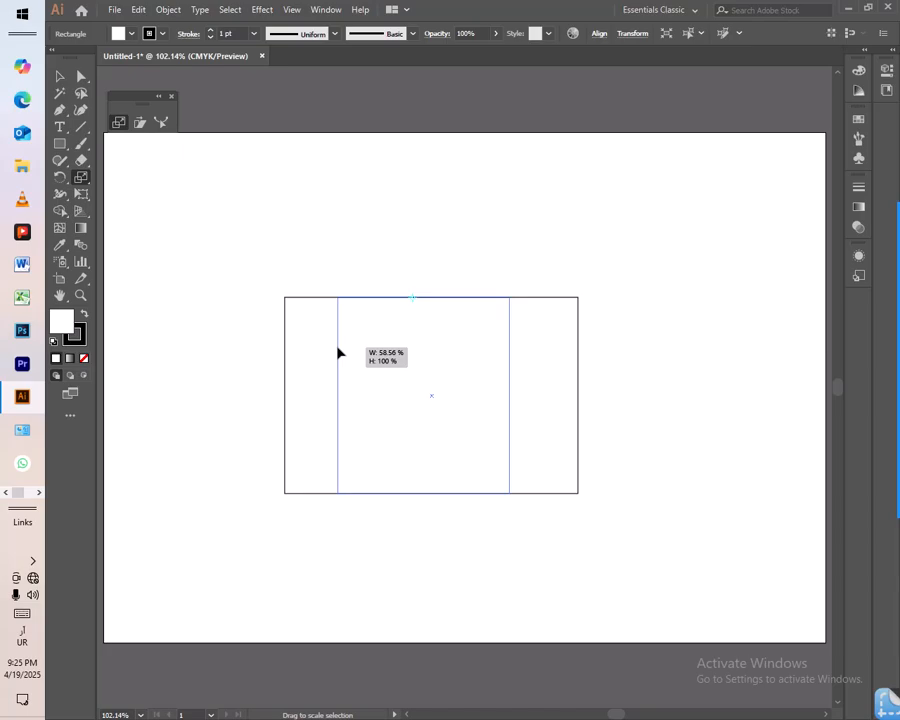
drag(338, 353, 338, 351)
drag(421, 489, 407, 342)
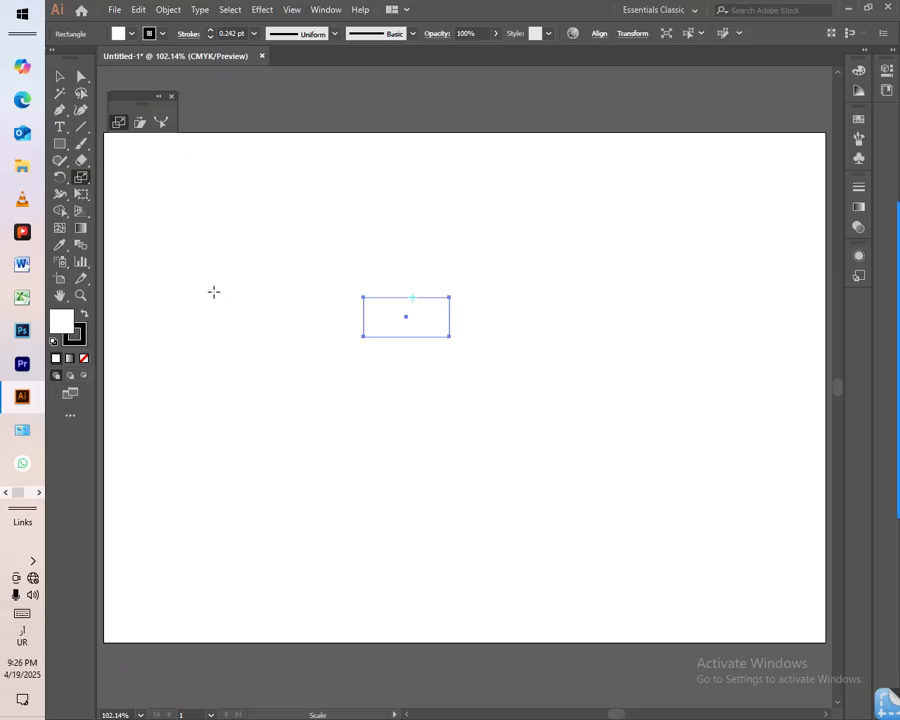
key(ctrl+shift+a)
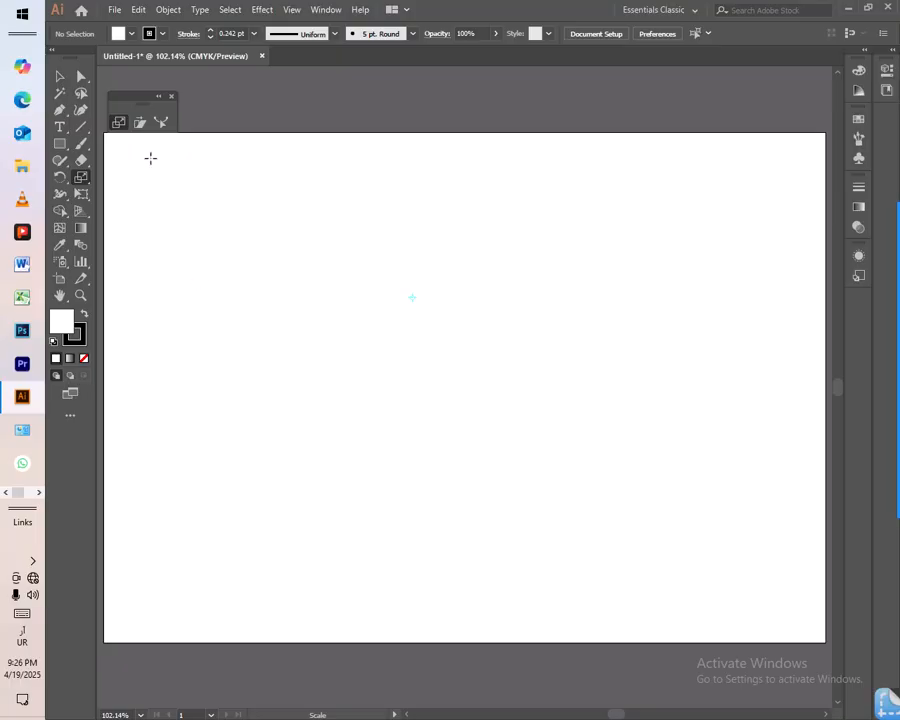
Draw a new rectangle about 4.57 by 3.61 in in the middle of the artboard
click(58, 78)
click(60, 143)
drag(305, 300, 587, 521)
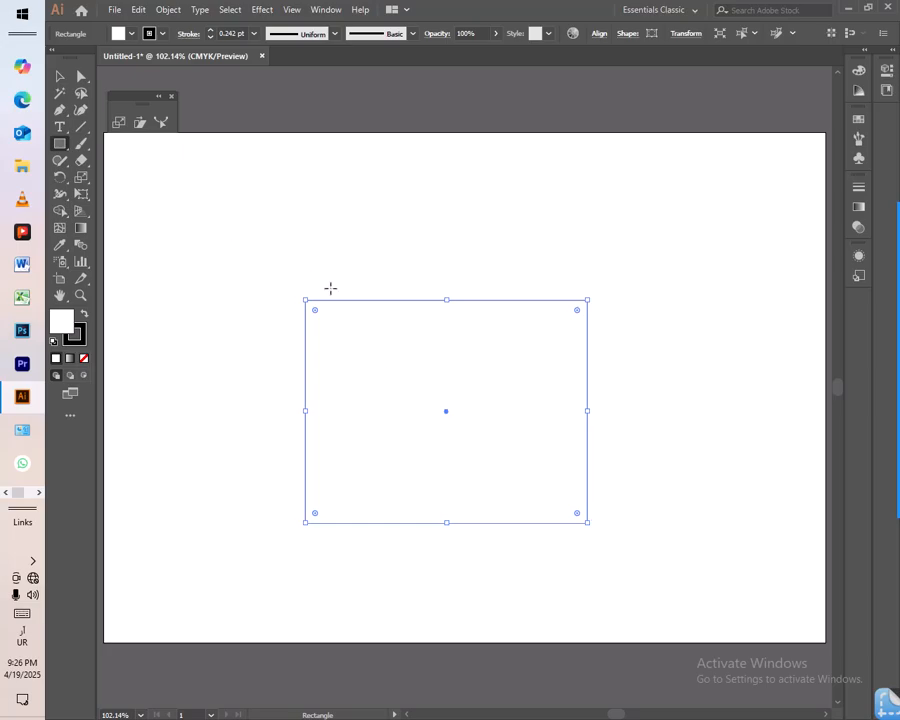
Try shrinking the new rectangle toward its center with the Scale tool, and undo the scaling
key(s)
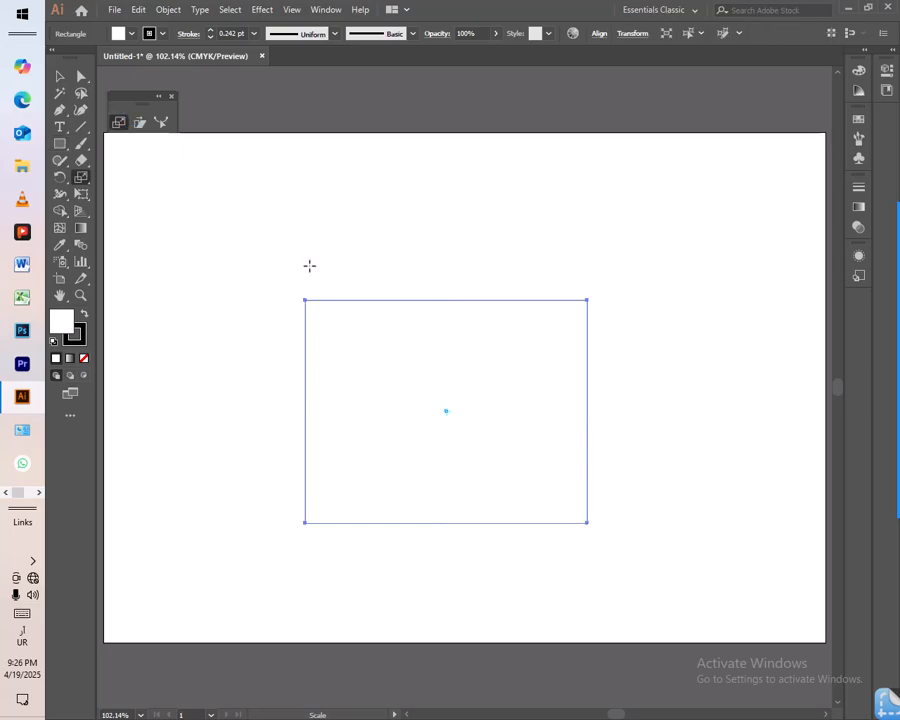
drag(354, 287, 425, 322)
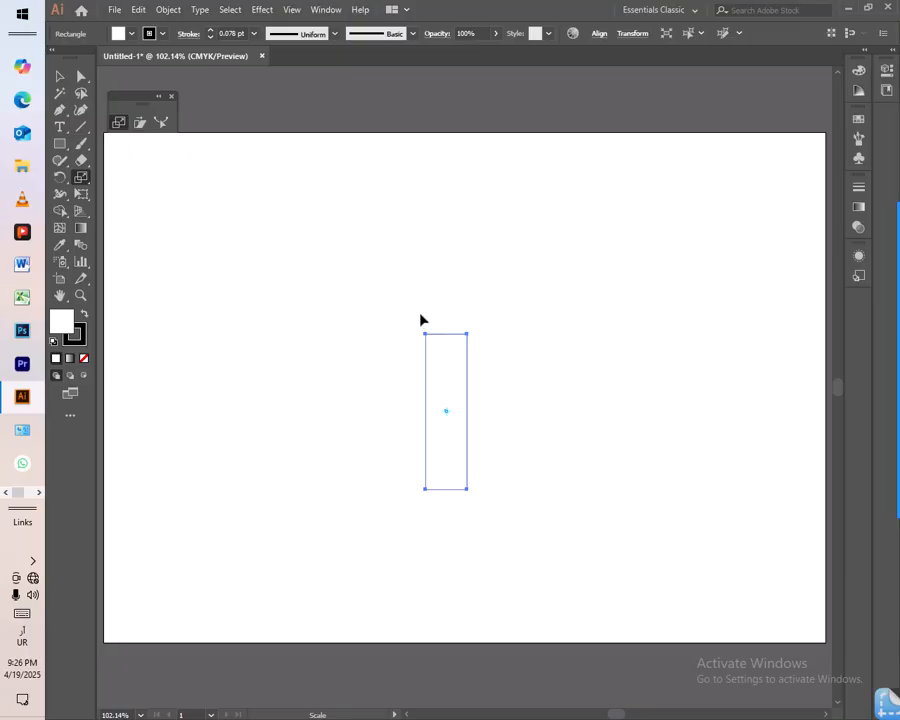
key(ctrl+z)
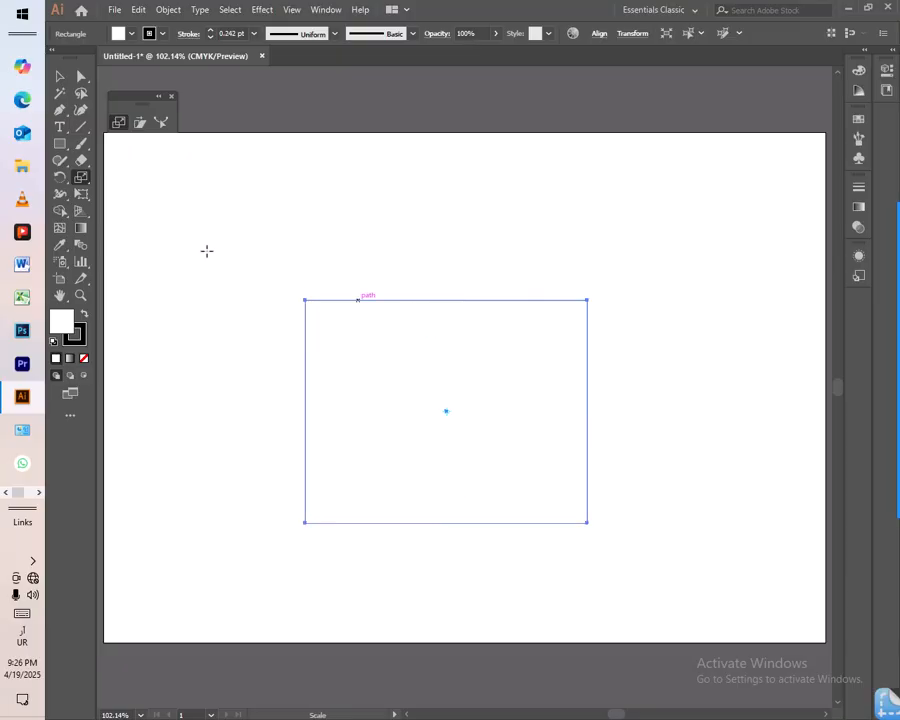
Select only the rectangle's top edge and scale it outward from its midpoint to about 10.49 in wide, forming a trapezoid
click(58, 77)
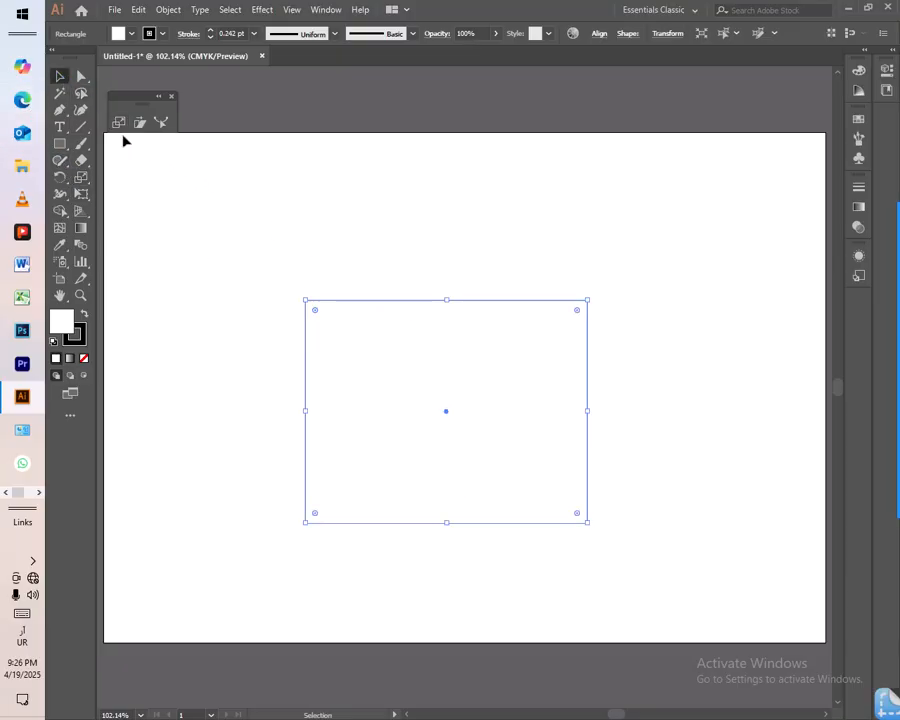
click(82, 77)
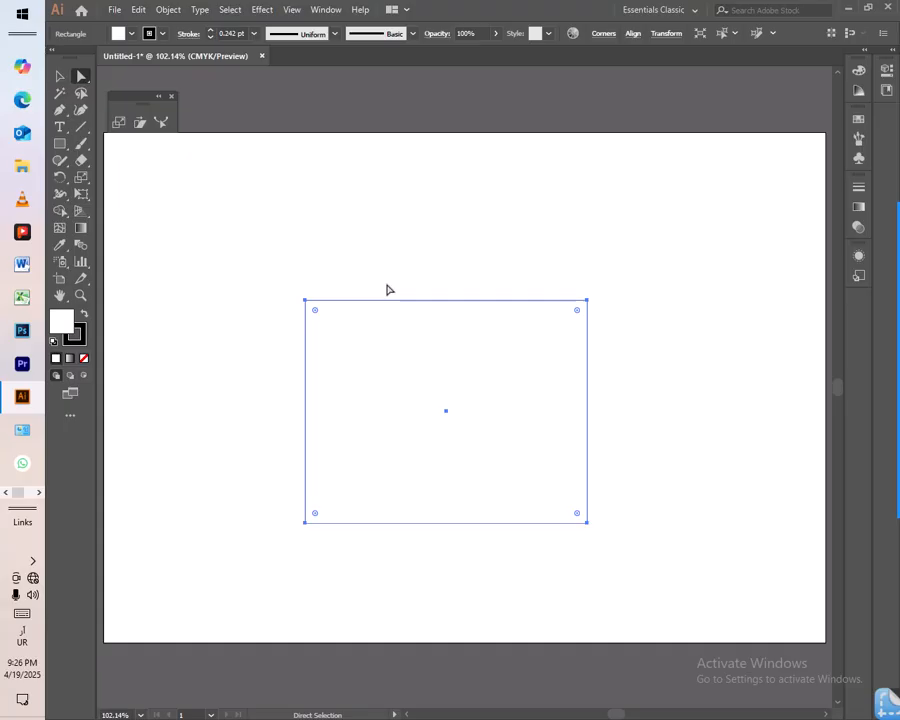
drag(374, 280, 535, 349)
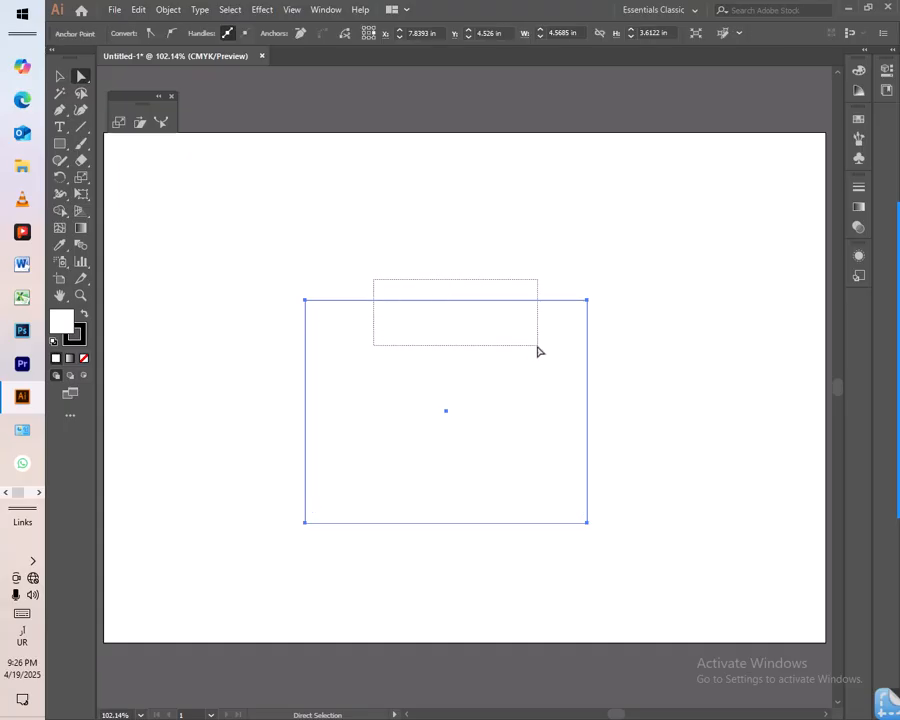
click(118, 122)
drag(308, 301, 446, 305)
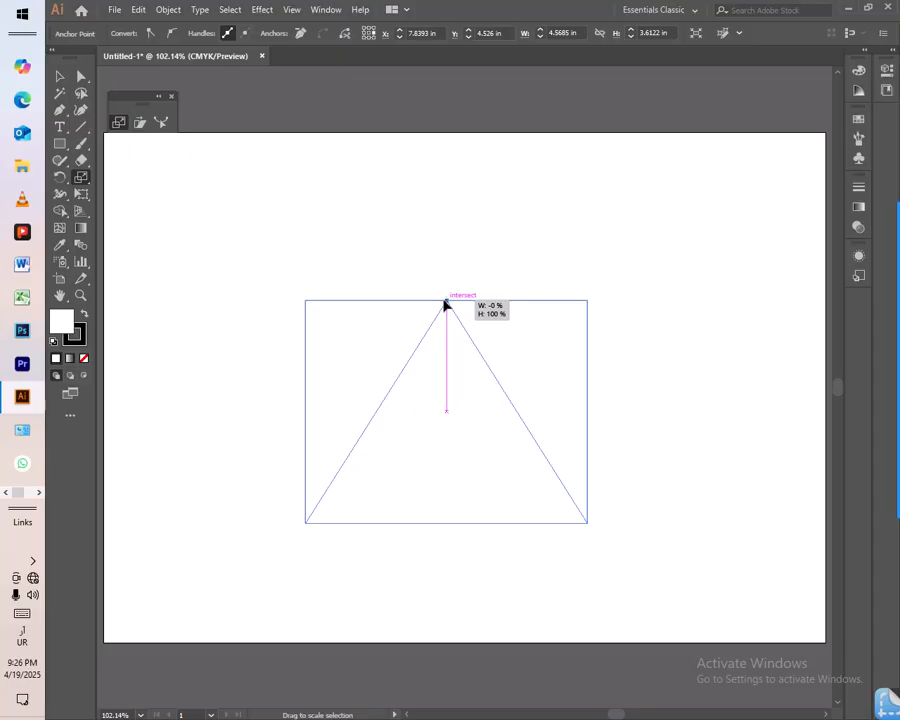
drag(446, 304, 124, 312)
Move the trapezoid to the lower part of the artboard and shrink it proportionally around its center
click(59, 77)
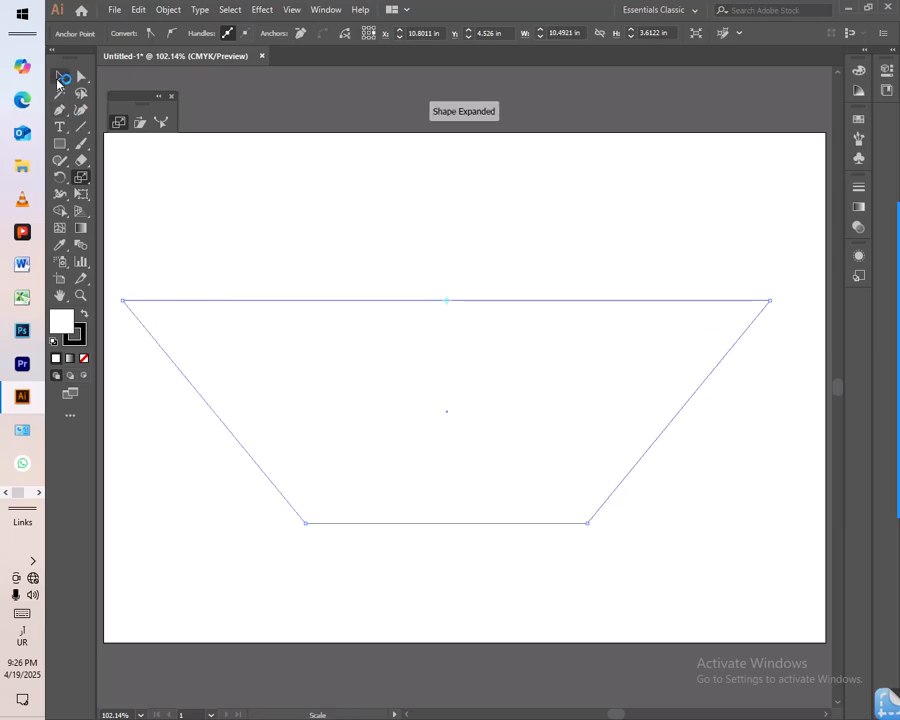
drag(374, 302, 378, 388)
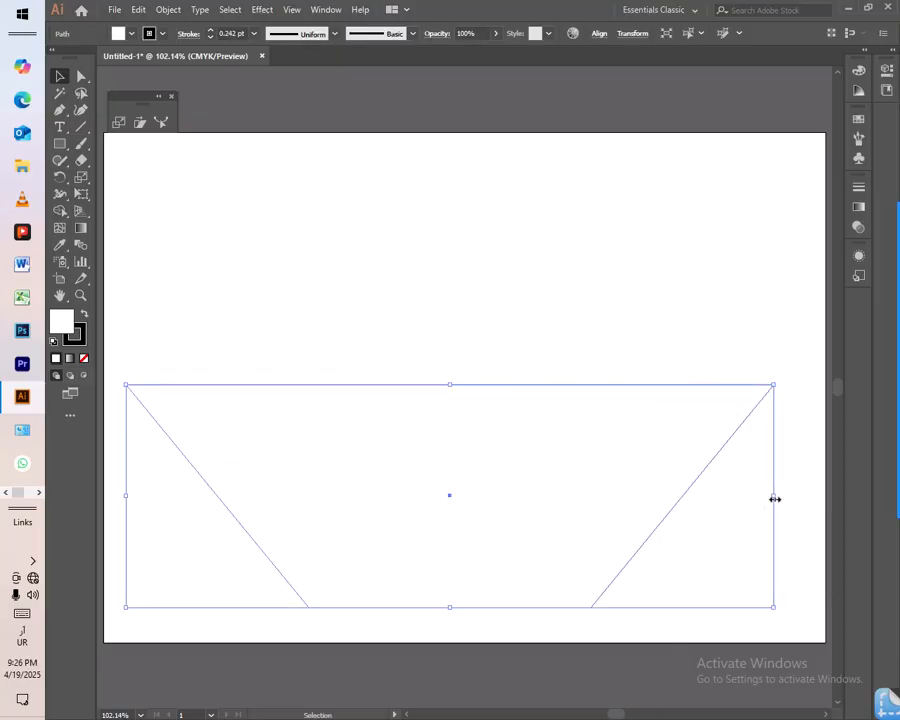
drag(774, 384, 740, 413)
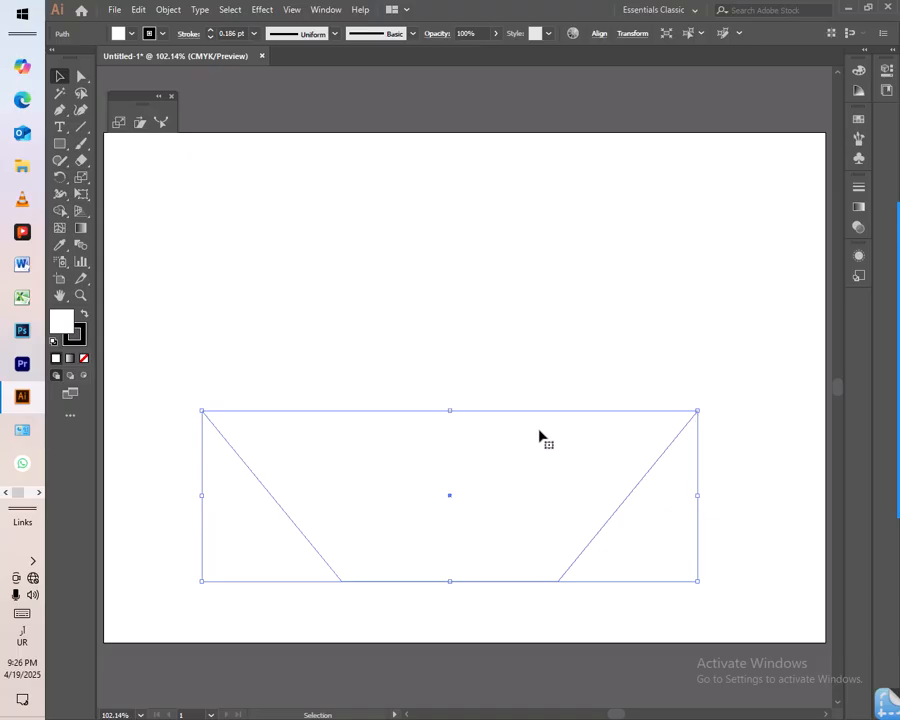
drag(522, 416, 524, 424)
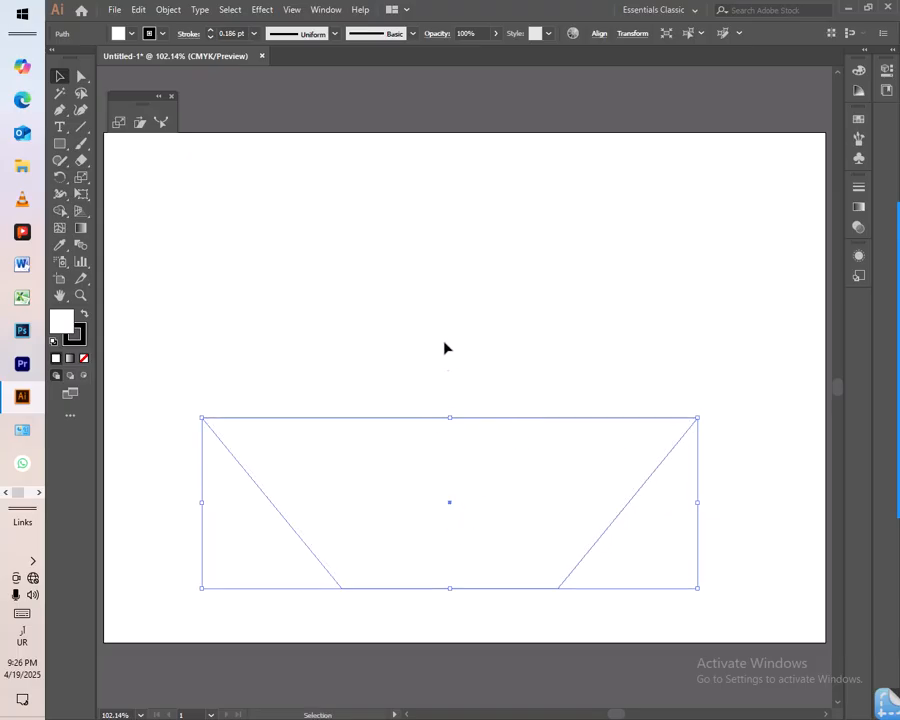
Reflect the trapezoid across the horizontal axis as a copy, comparing the vertical axis and toggling the preview before applying it
right_click(484, 419)
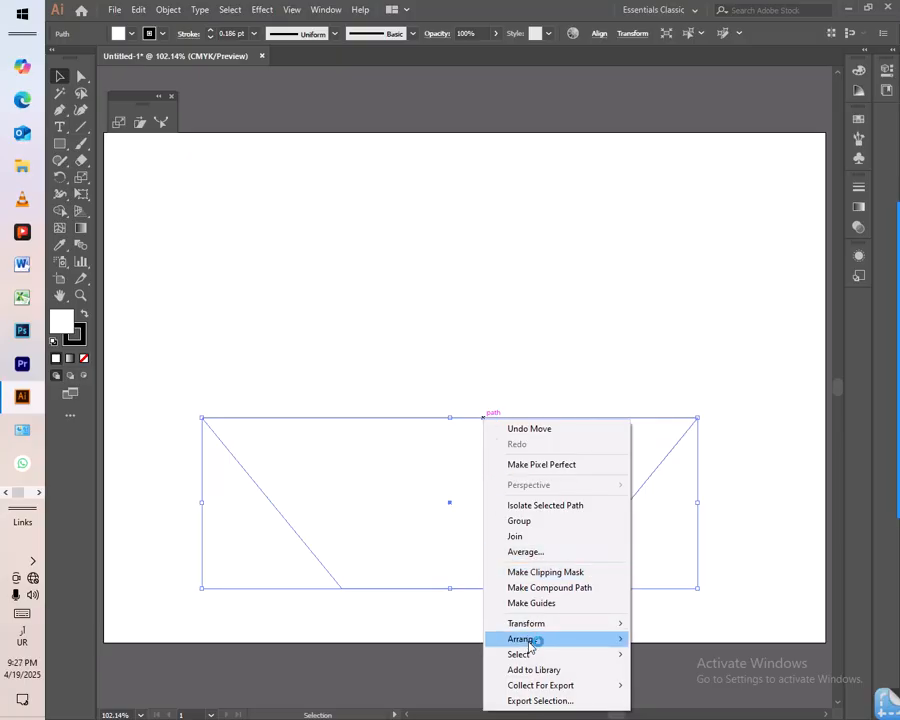
mouse_move(538, 628)
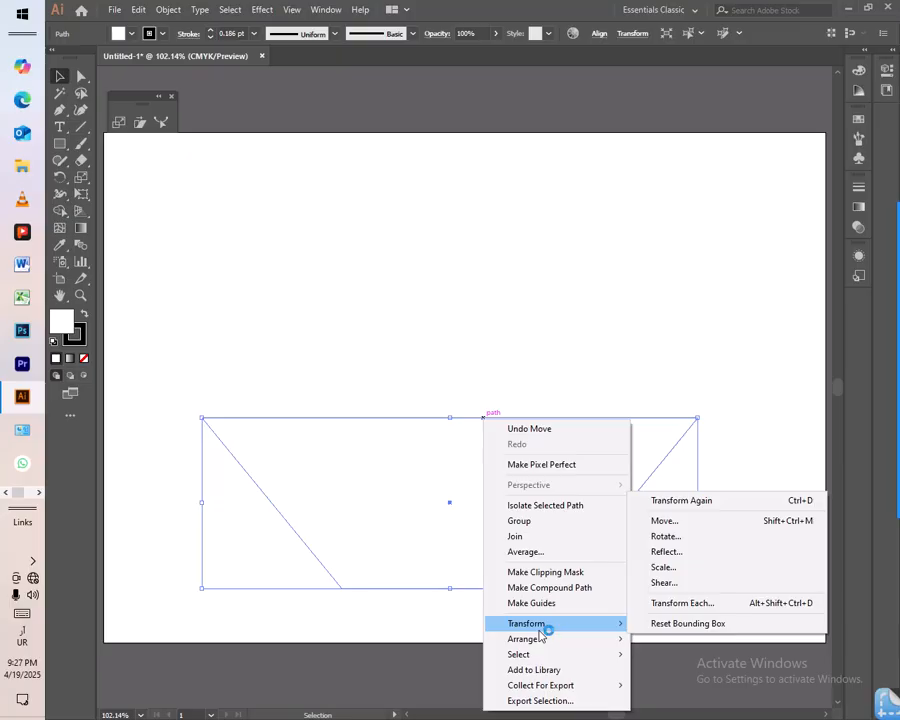
click(670, 551)
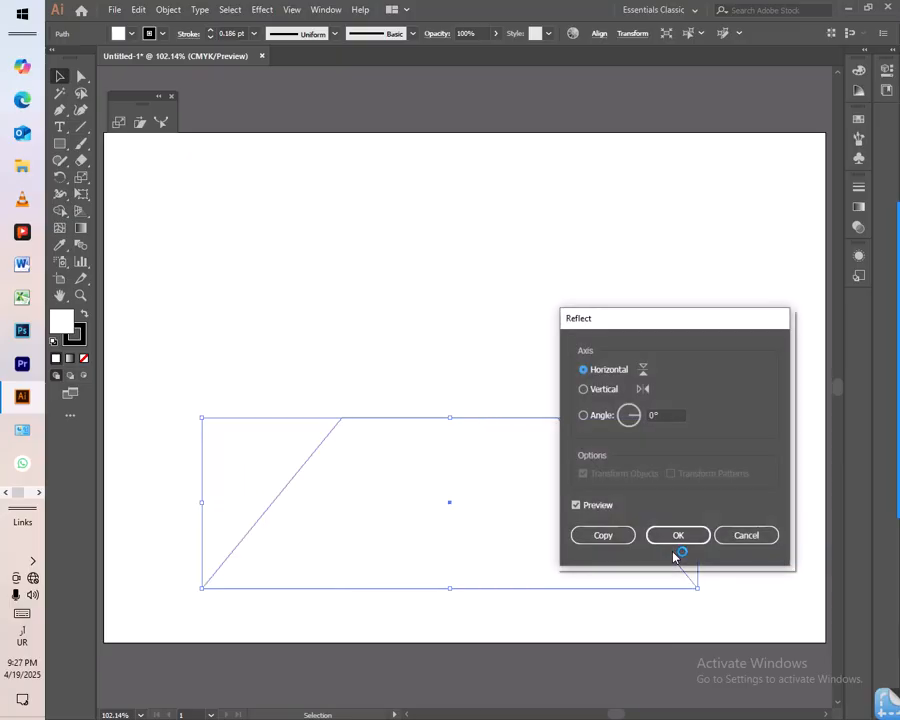
click(603, 391)
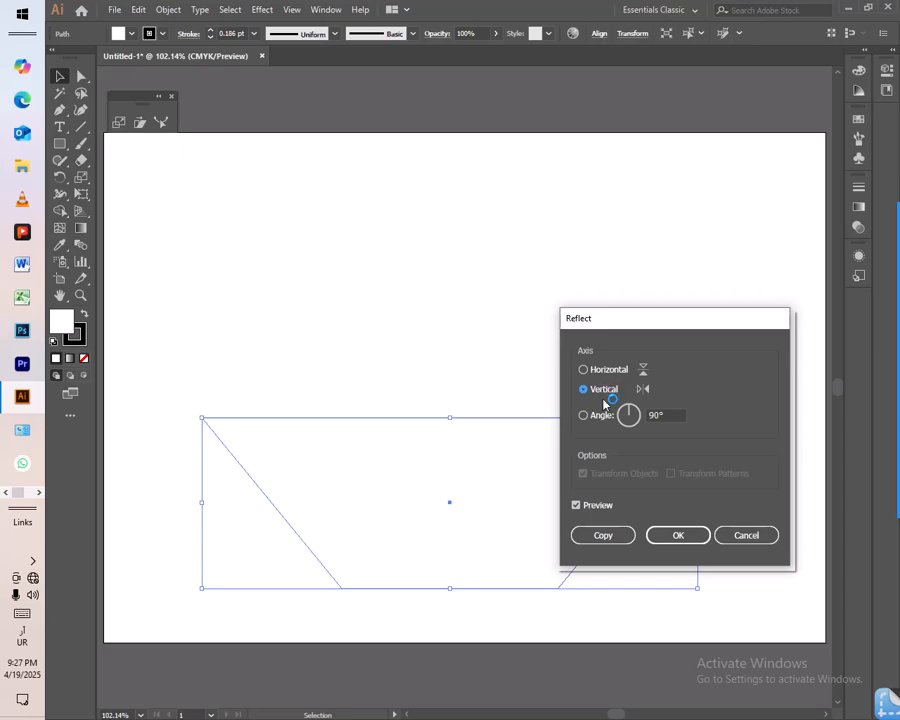
click(610, 375)
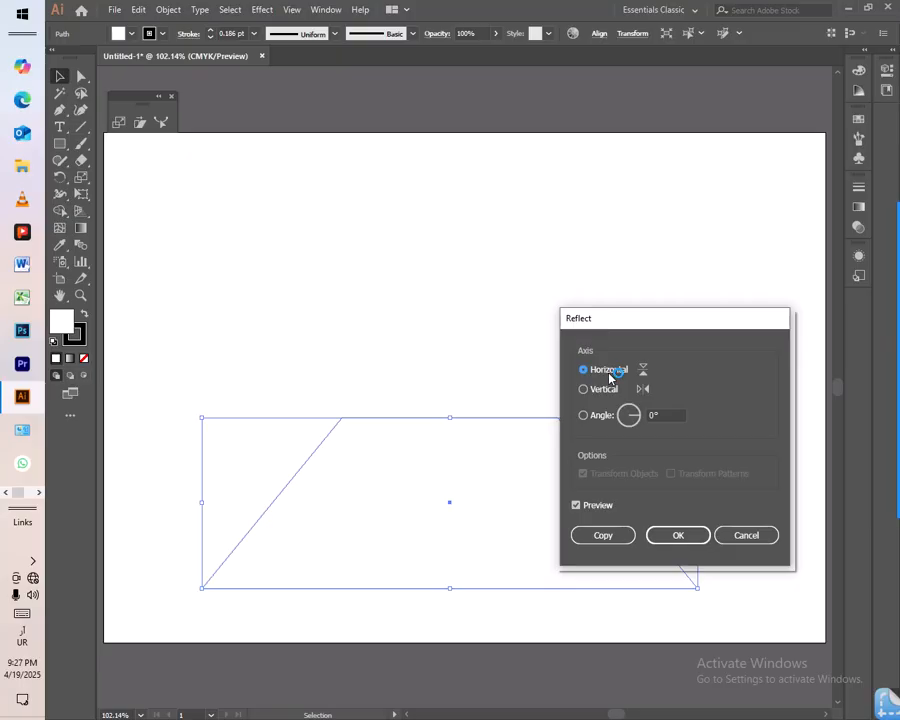
click(595, 507)
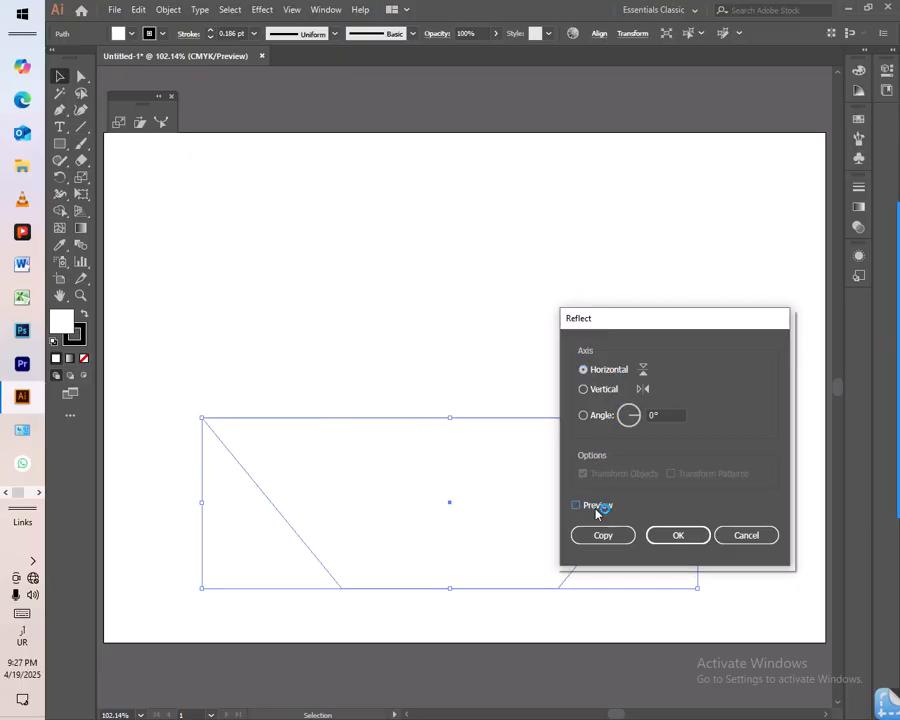
click(596, 509)
click(596, 508)
click(596, 508)
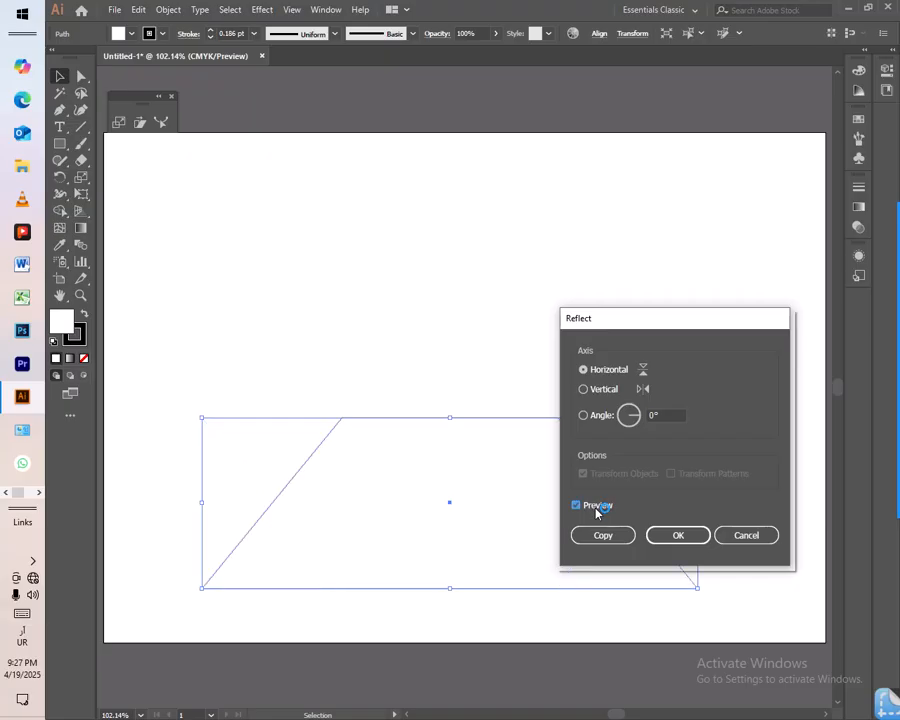
click(596, 508)
click(596, 508)
click(613, 539)
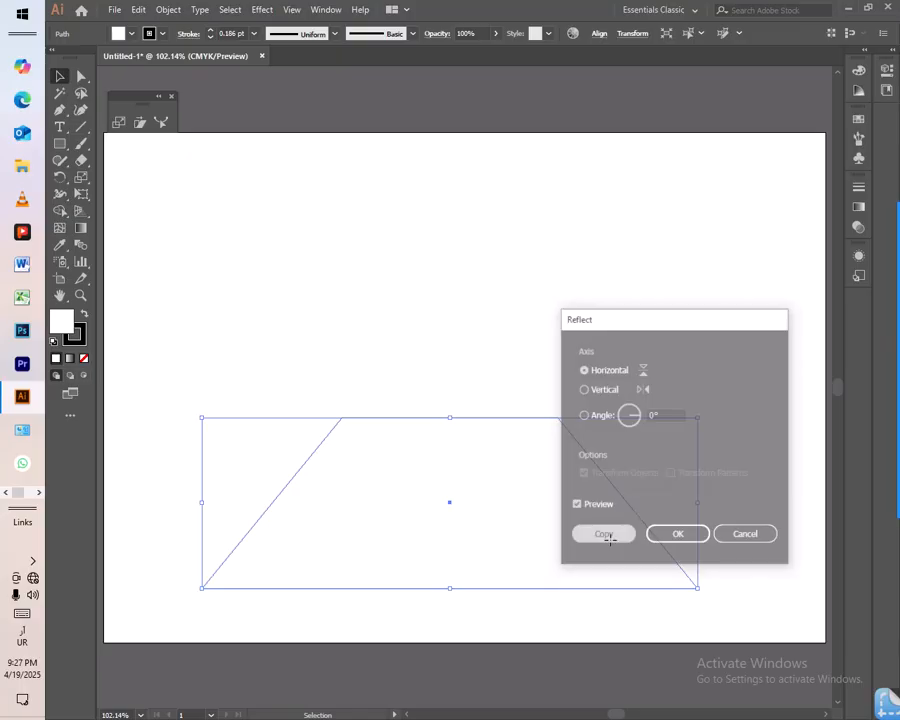
Move the reflected copy directly above the original trapezoid and nudge it left until their long edges line up, forming a hexagon
drag(482, 418, 490, 252)
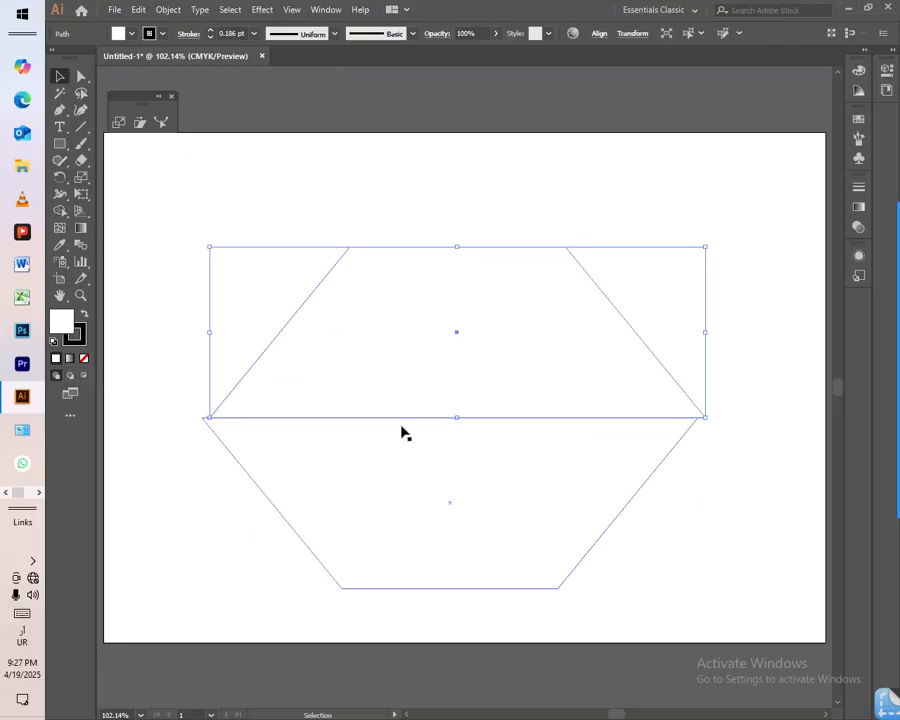
key(Left)
key(Left)
key(Left)
key(Left)
key(Left)
key(Left)
key(Left)
key(Left)
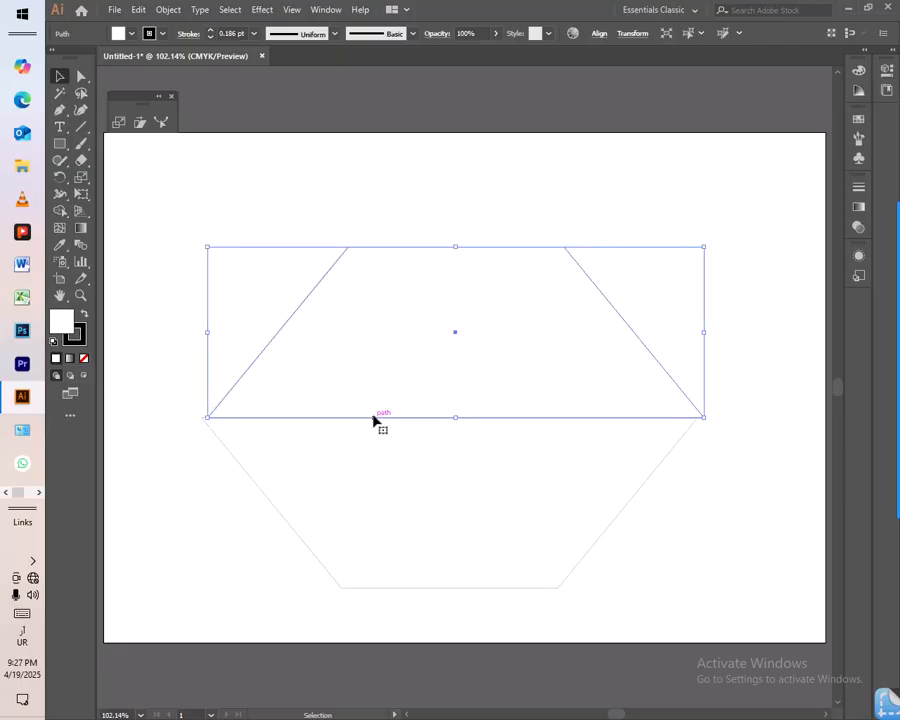
key(Left)
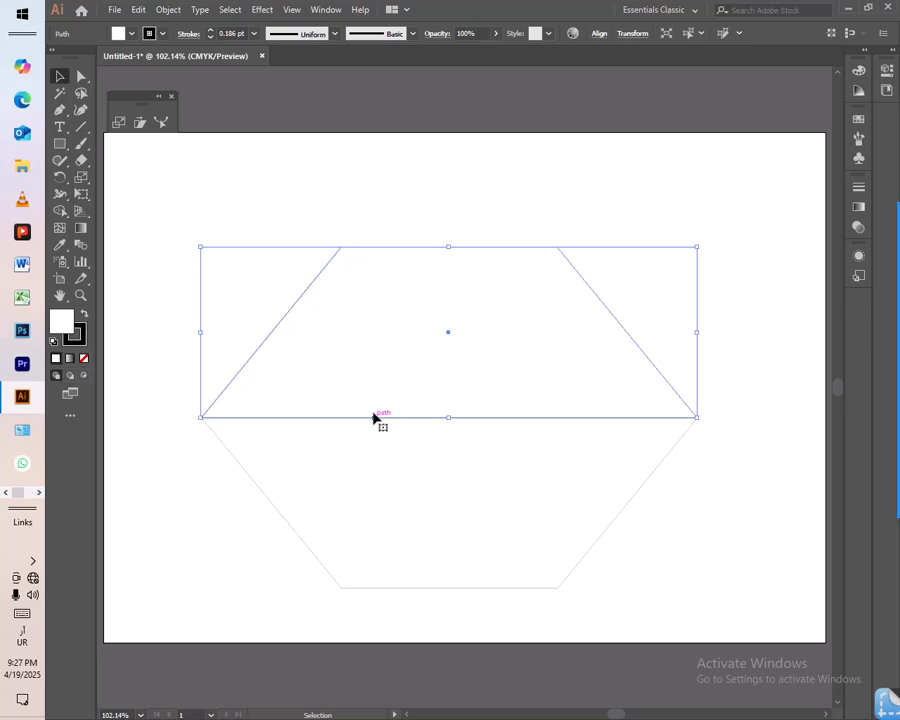
click(719, 533)
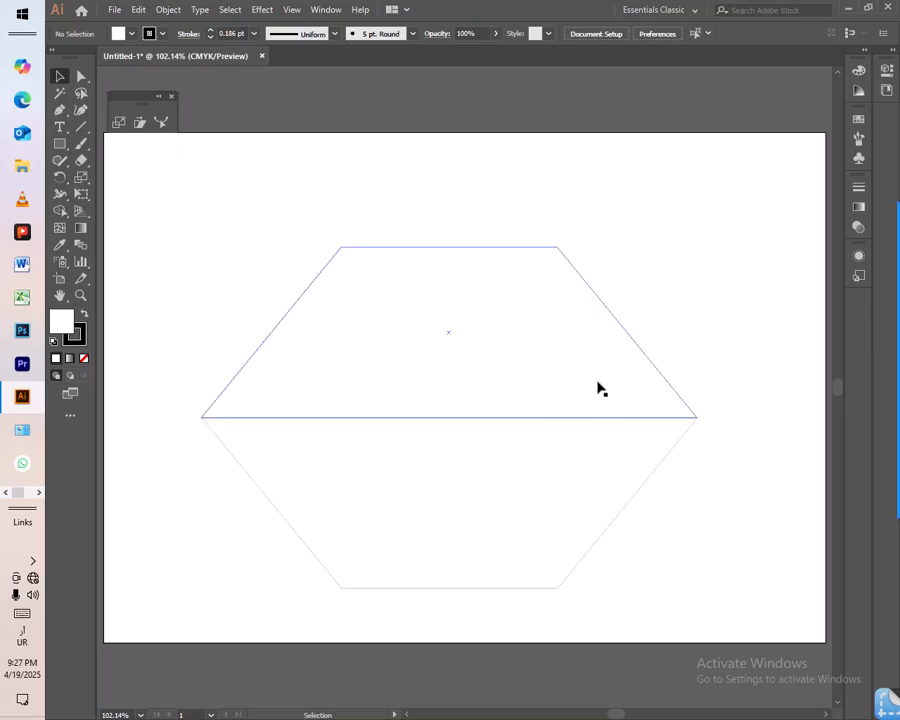
Select both trapezoids and fill them with the green 13E249
drag(647, 297, 402, 538)
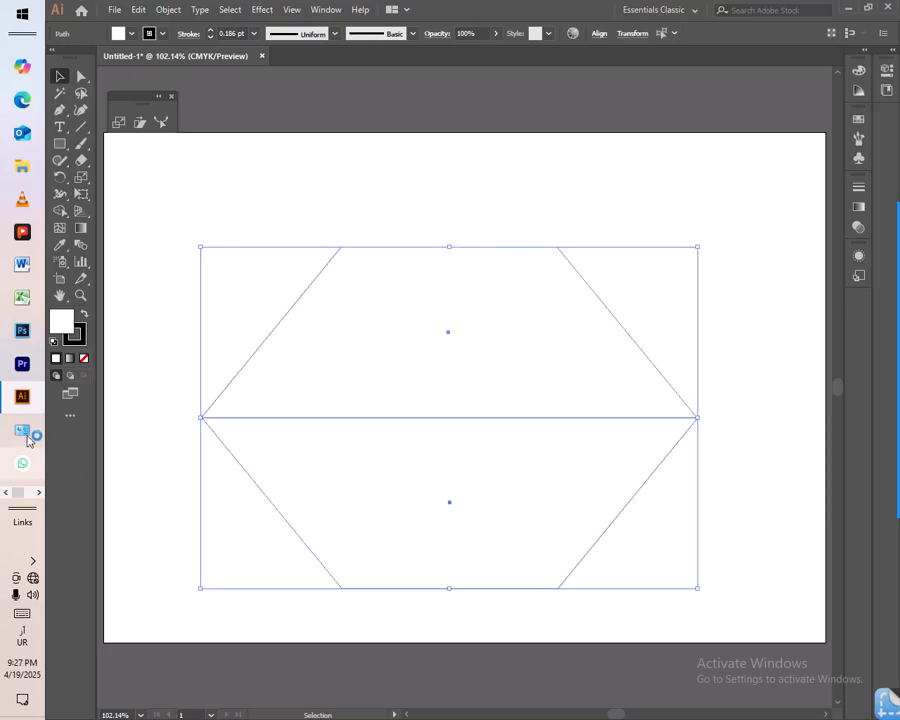
double_click(62, 321)
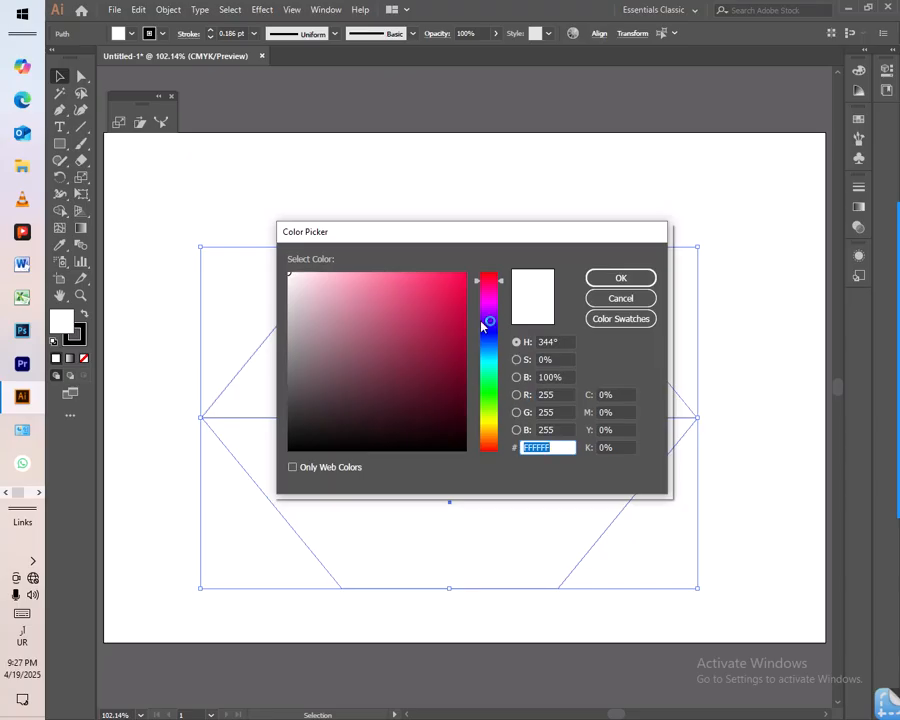
click(482, 383)
drag(420, 308, 453, 291)
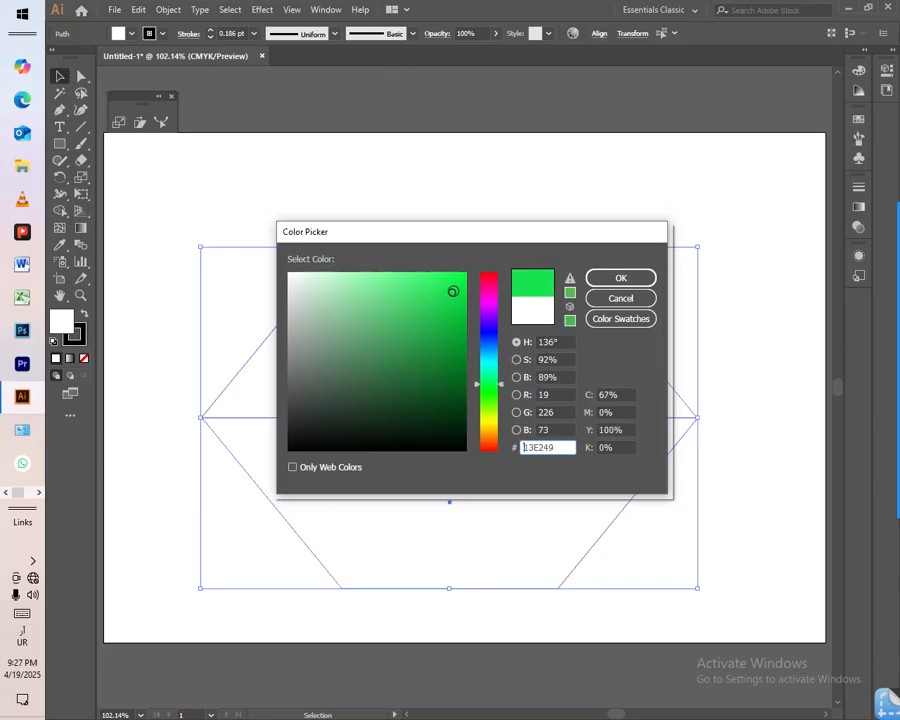
click(621, 278)
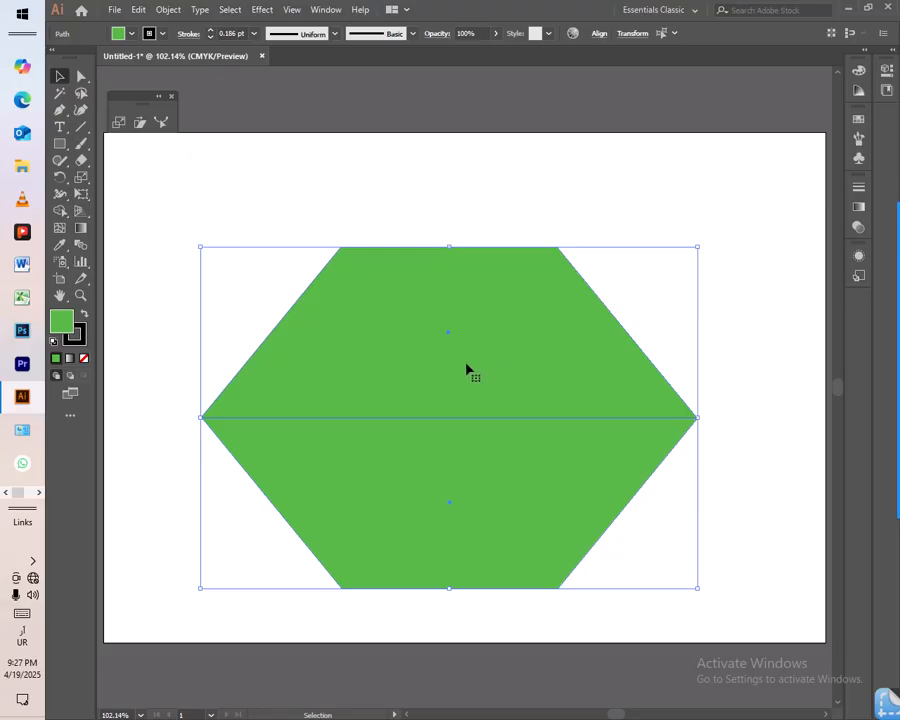
Remove the stroke from both trapezoids and deselect them
click(72, 344)
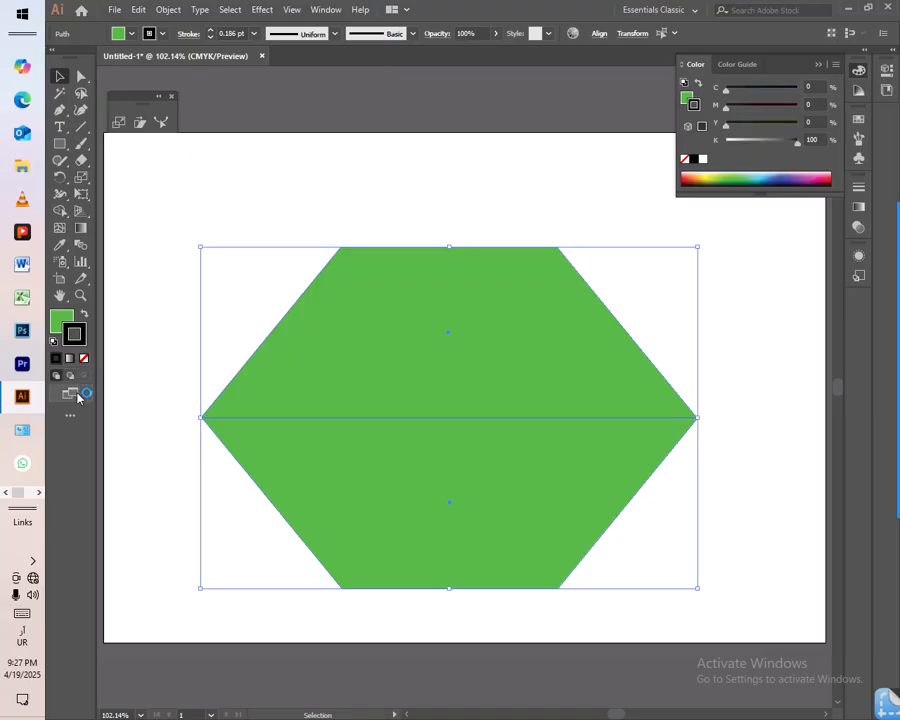
click(83, 358)
click(212, 245)
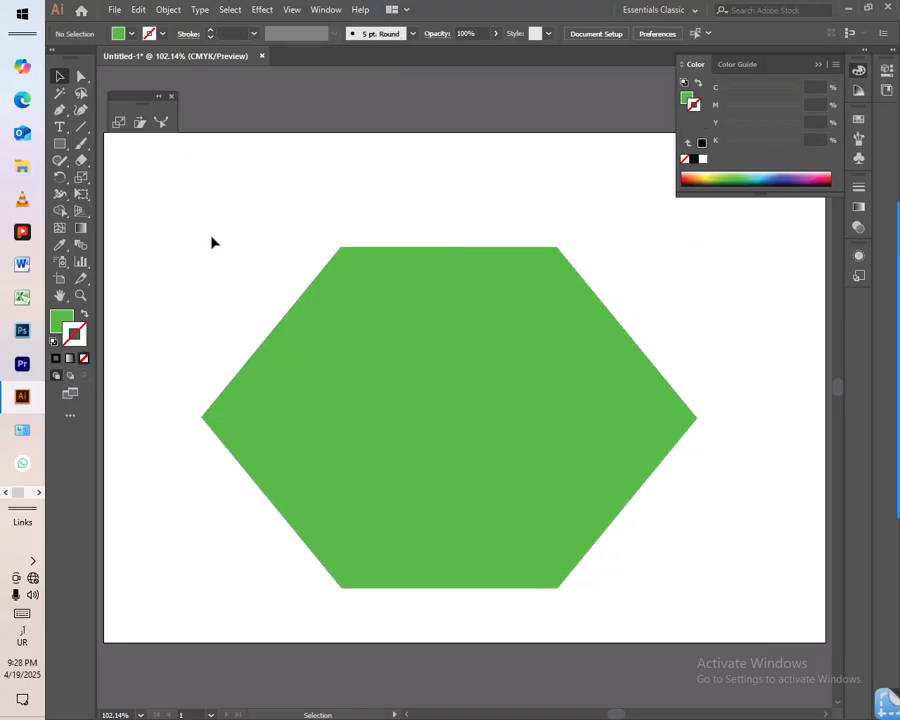
Test-move the upper trapezoid and undo it, and try to join its path, turning off the repeated join warning
drag(404, 319, 404, 283)
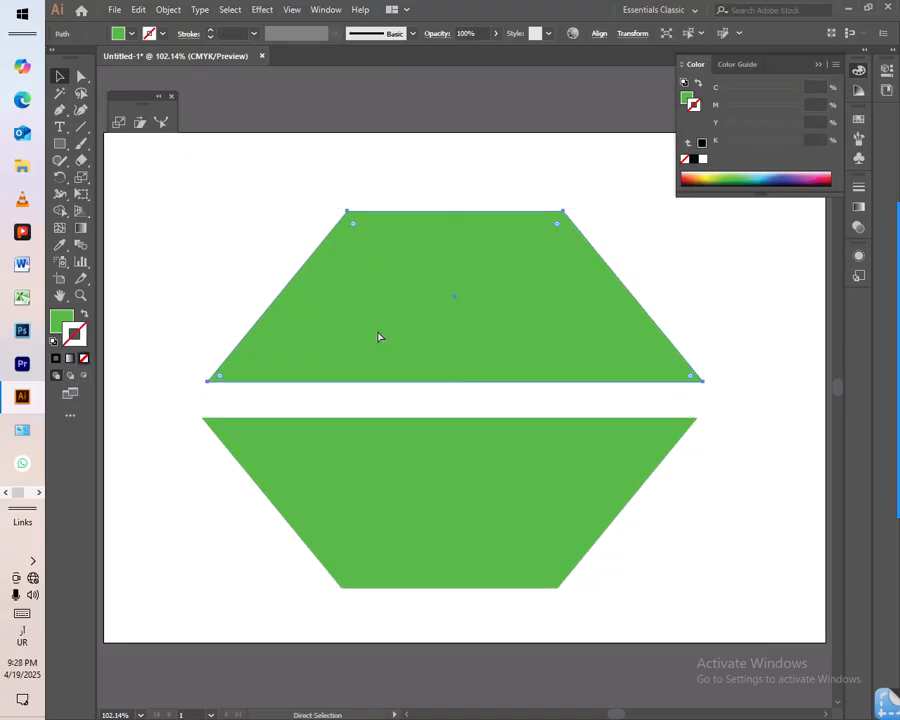
key(ctrl+z)
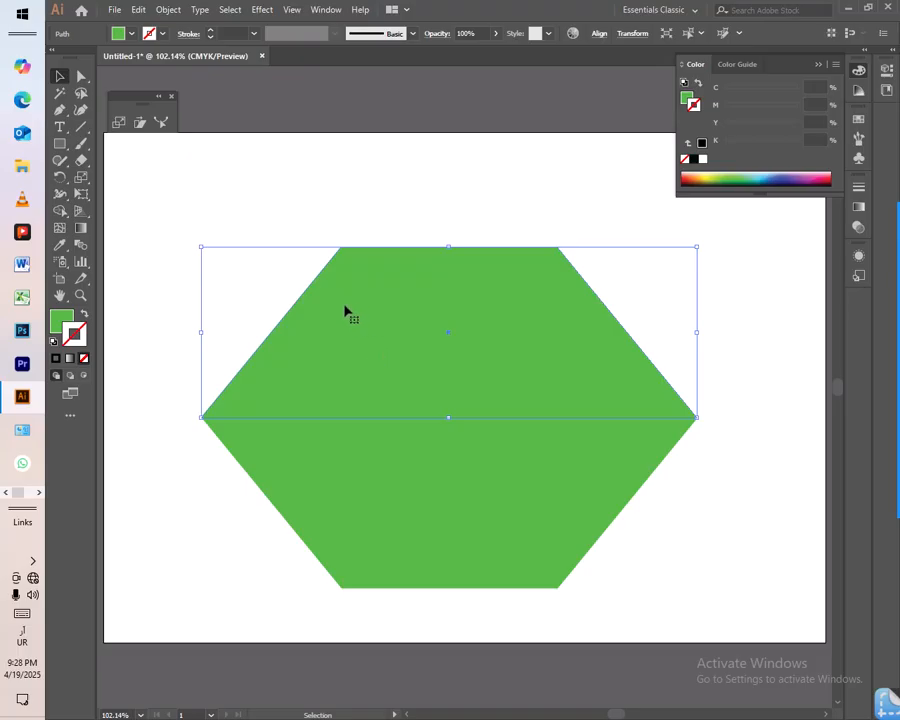
right_click(432, 370)
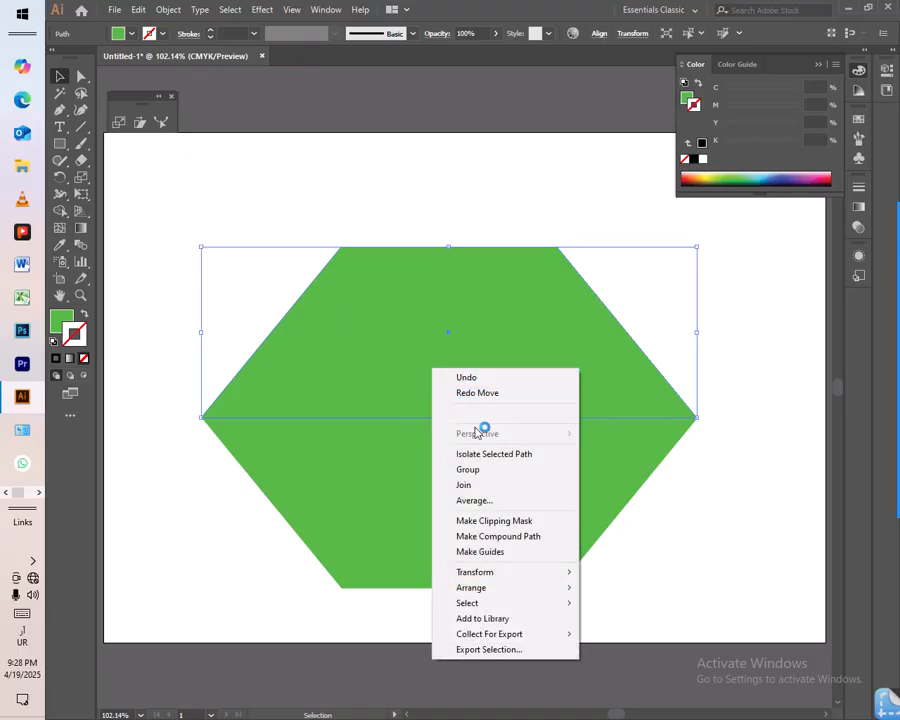
click(498, 486)
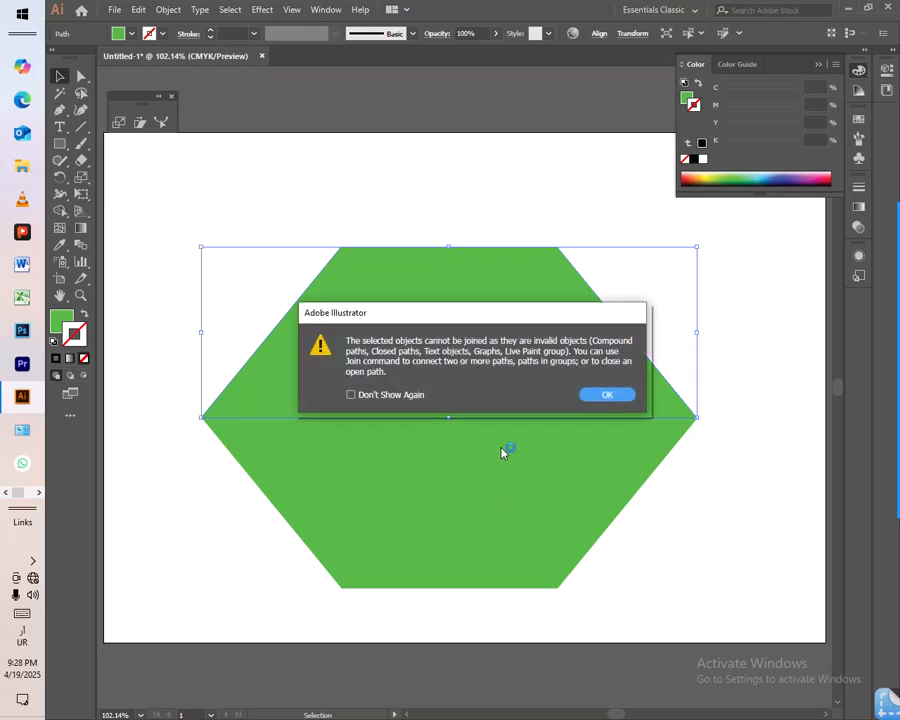
click(398, 400)
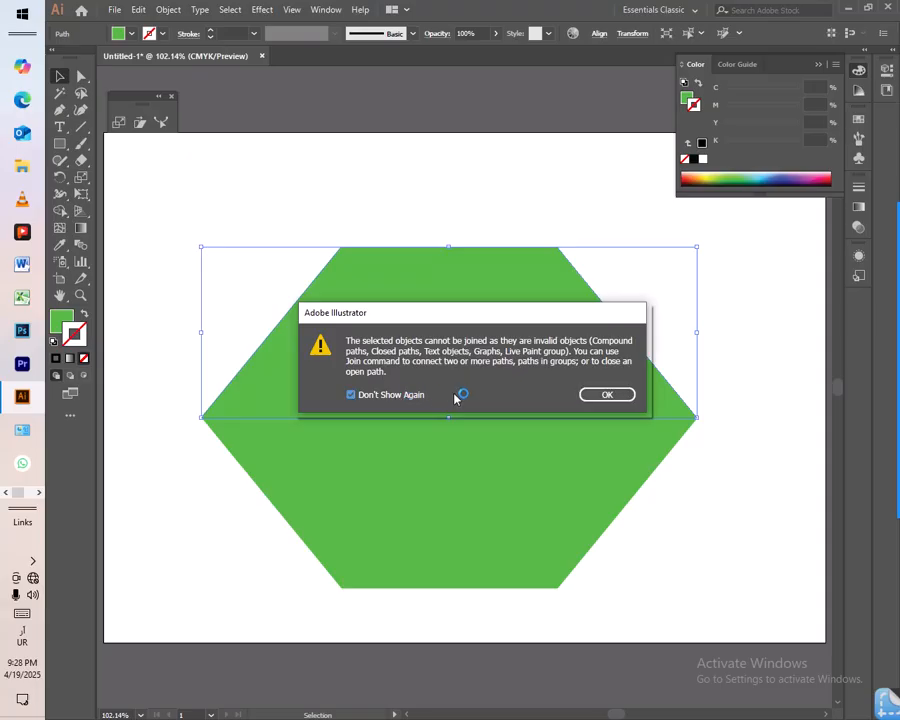
click(610, 395)
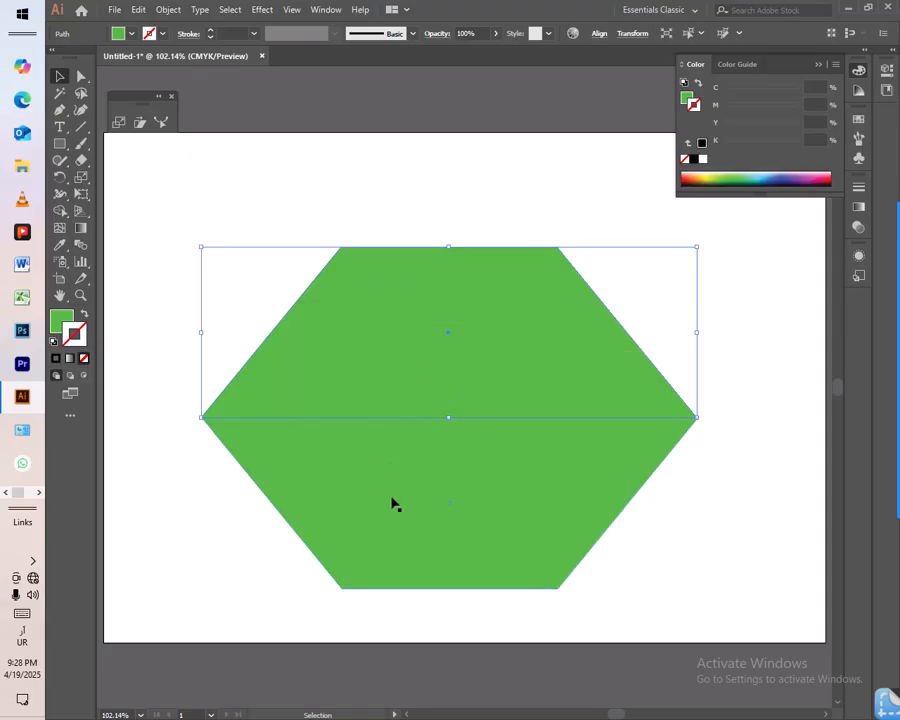
Try Expand on both trapezoids and check whether they merged by moving the lower one, undoing the move
drag(682, 595, 325, 340)
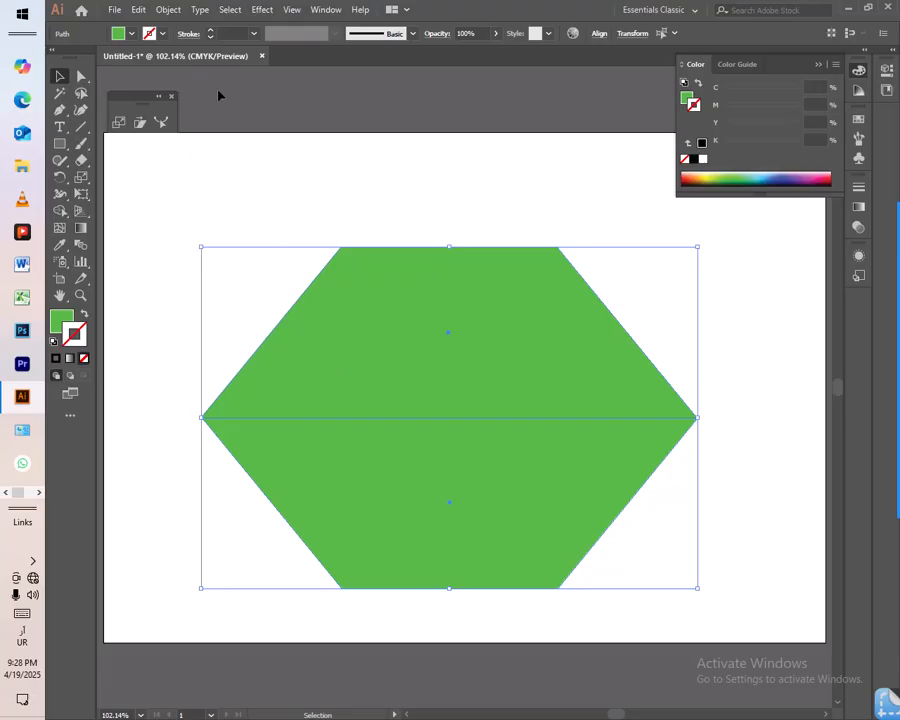
click(168, 9)
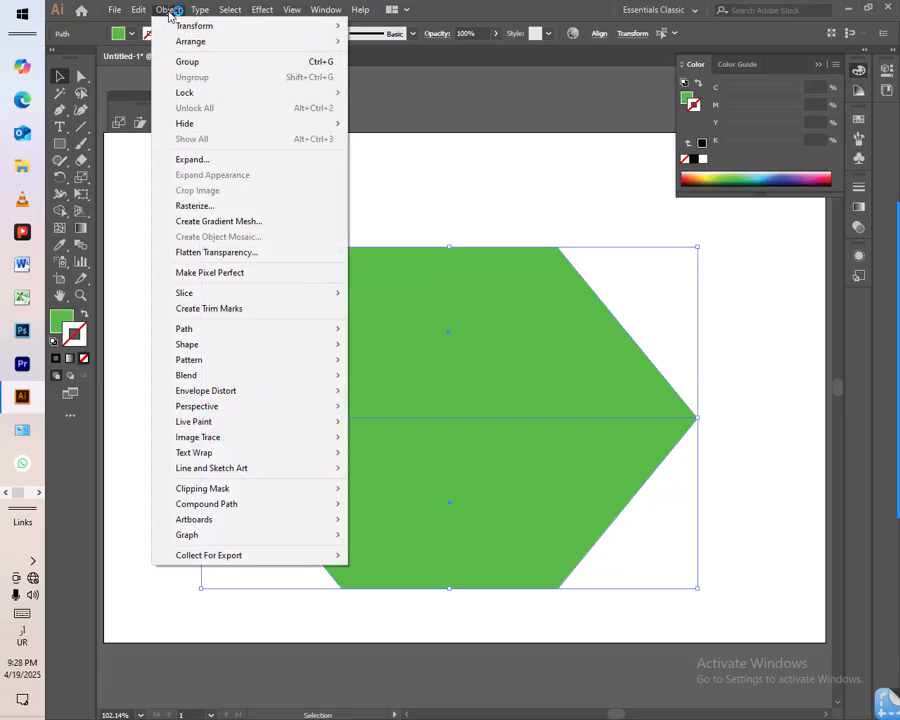
click(200, 161)
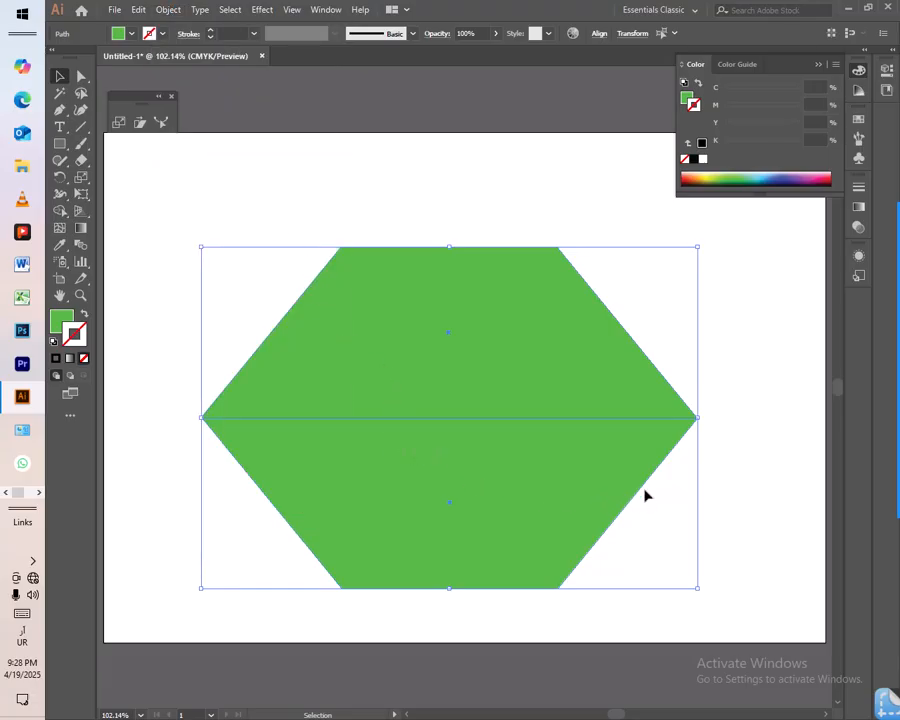
click(720, 508)
drag(558, 564, 544, 497)
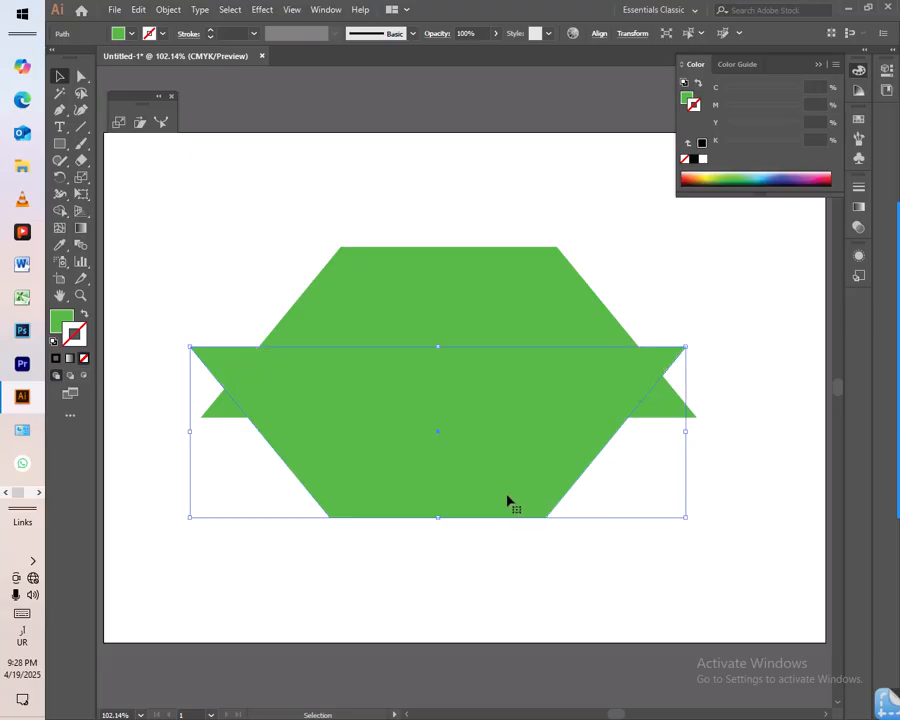
key(ctrl+z)
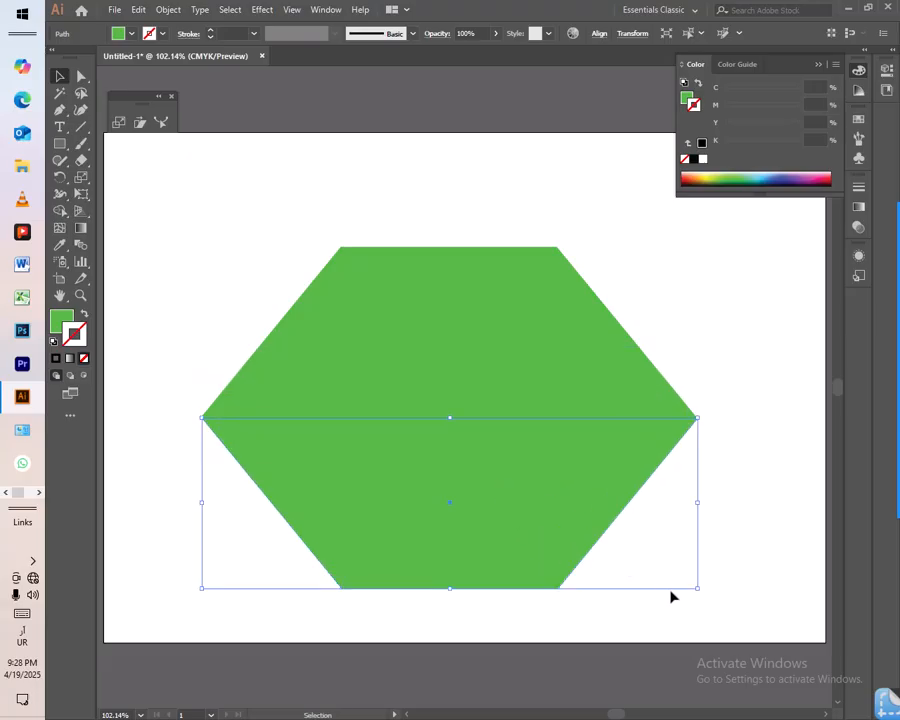
Retry Expand on the two selected trapezoids, test-move the lower one again, and undo that move
drag(713, 346, 432, 556)
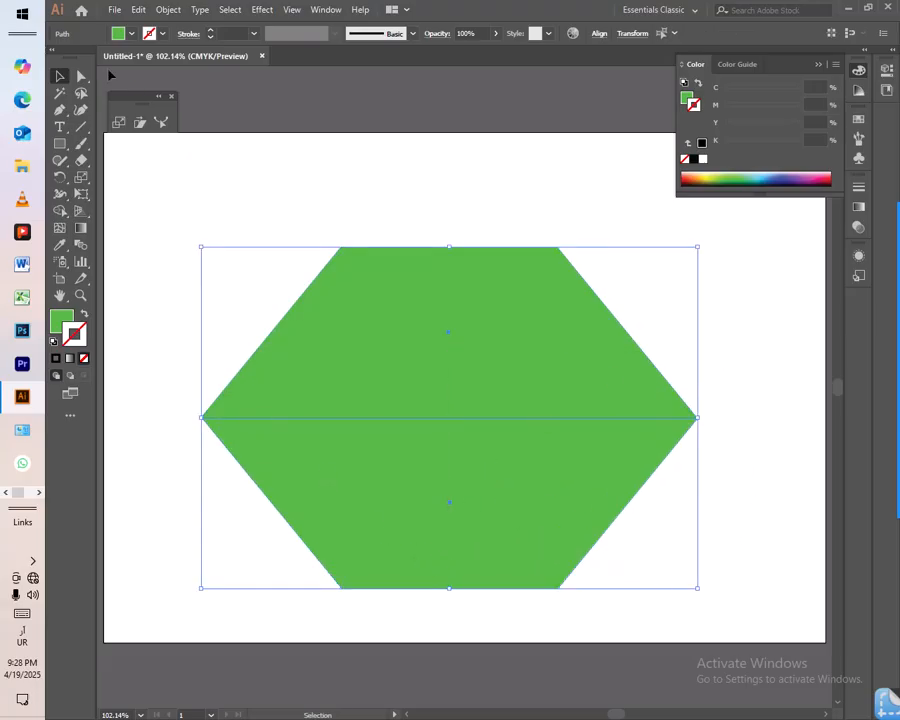
click(170, 12)
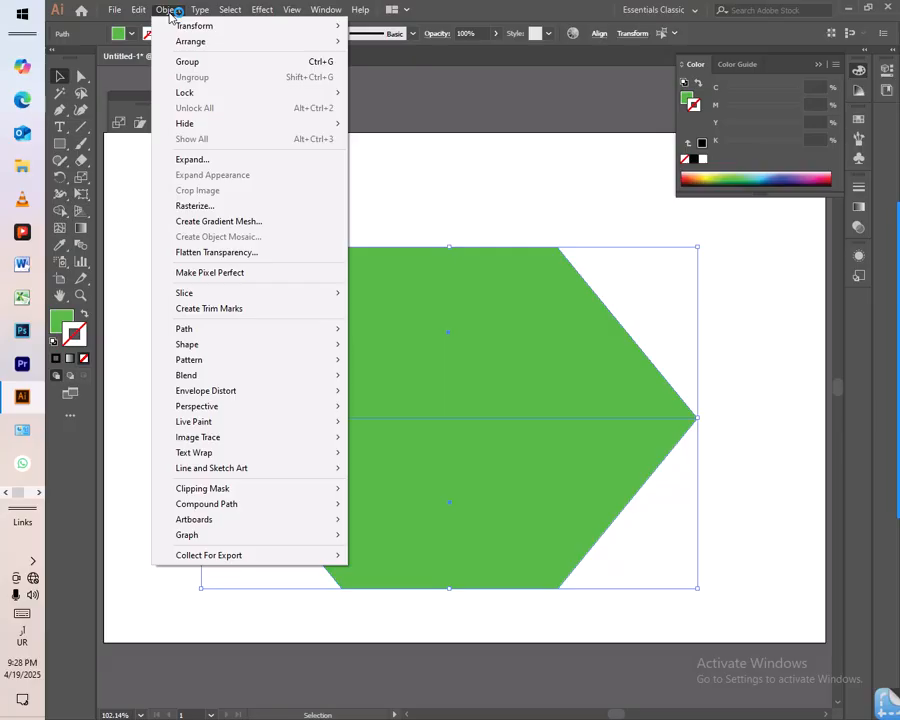
click(214, 160)
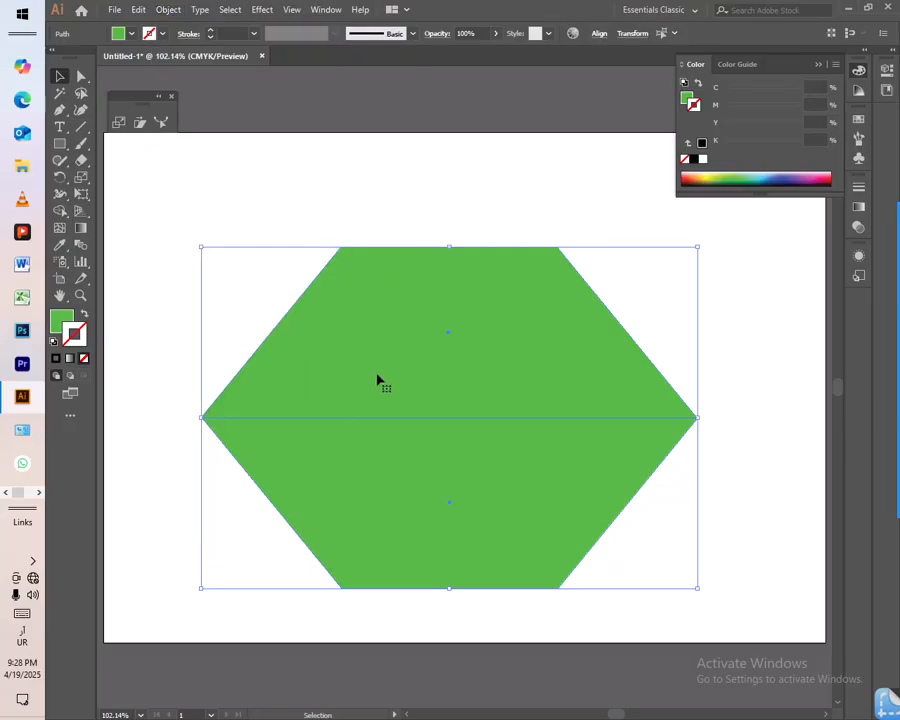
click(741, 455)
drag(616, 423, 592, 338)
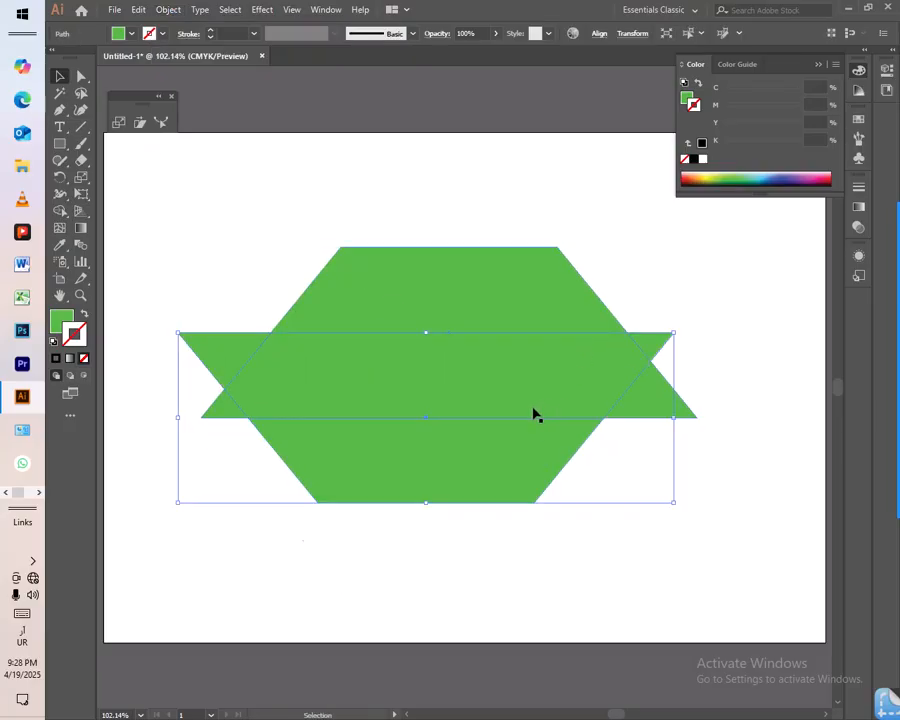
key(ctrl+z)
Select both trapezoids together and try to join their paths
drag(218, 329, 361, 474)
right_click(367, 399)
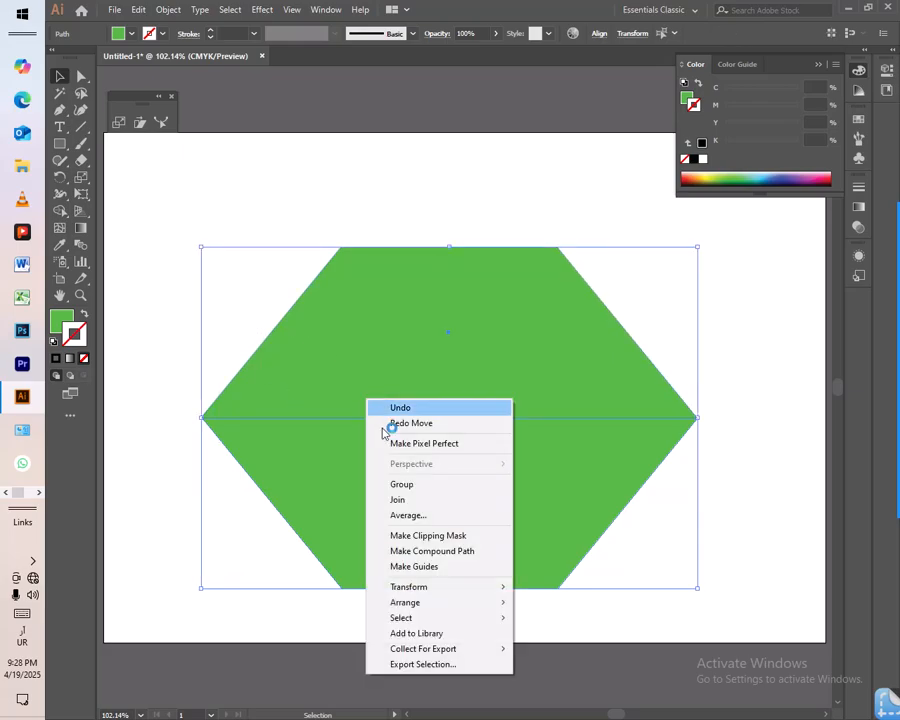
click(398, 500)
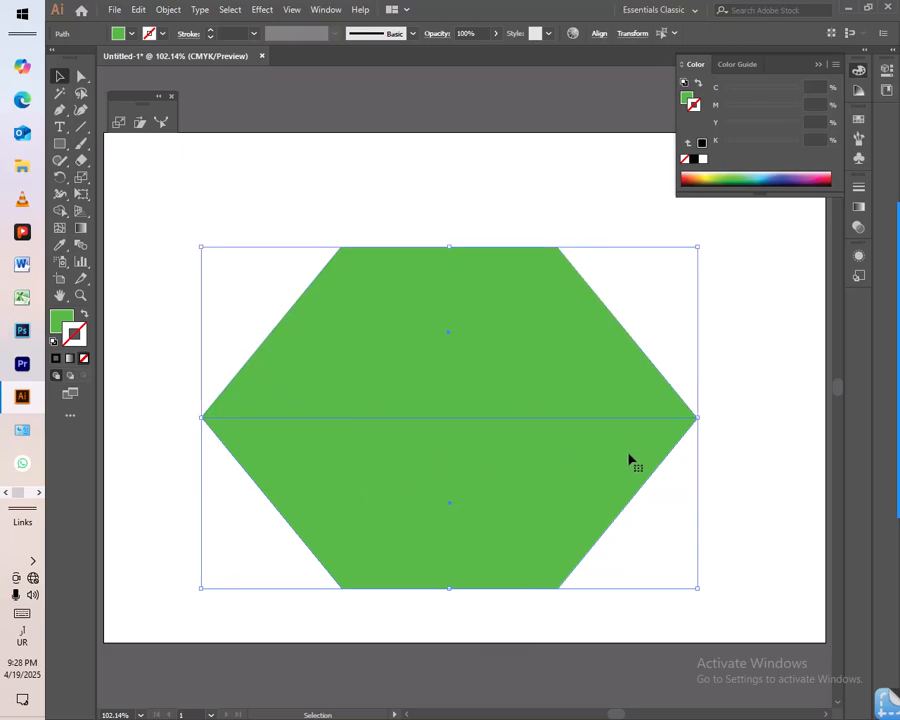
Test-move the lower trapezoid on its own and undo that move
click(735, 504)
drag(627, 471, 554, 374)
key(ctrl+z)
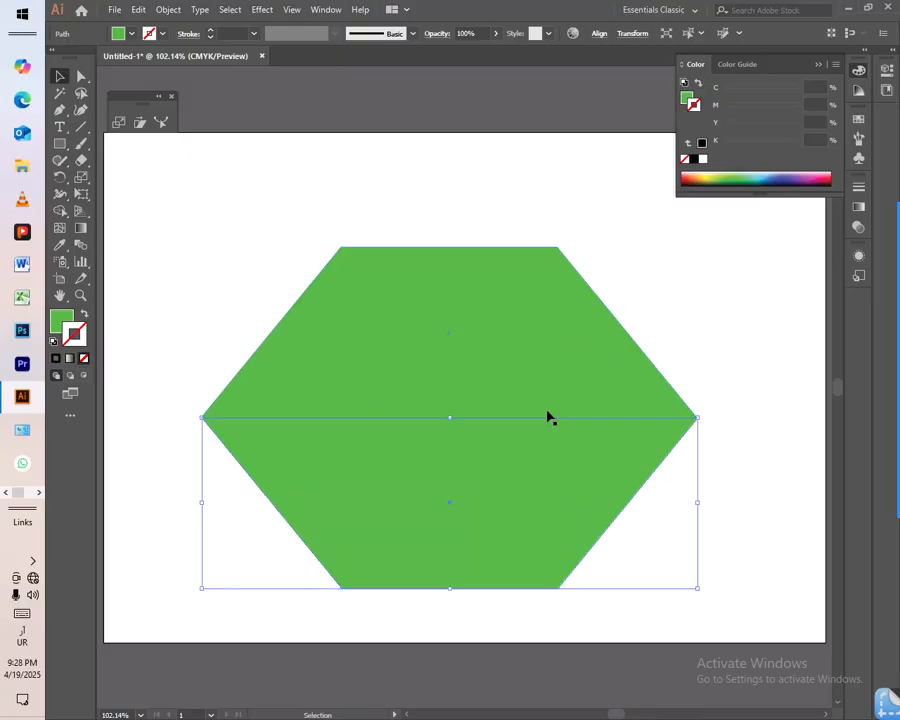
Select both trapezoids, group them into one hexagon, and move the group slightly up and to the left
drag(266, 262, 348, 436)
drag(395, 492, 402, 470)
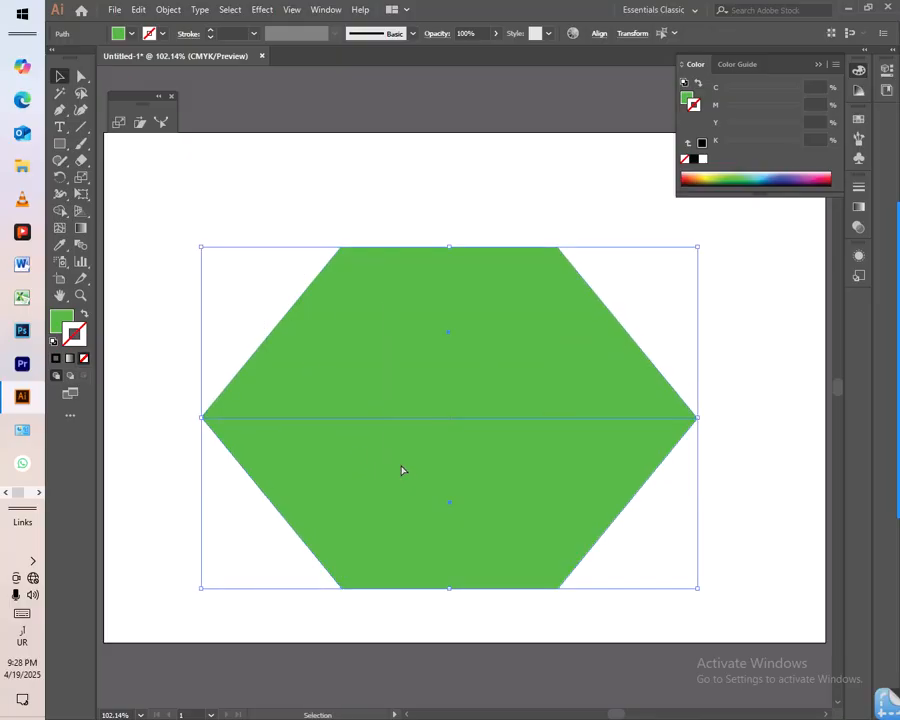
key(a)
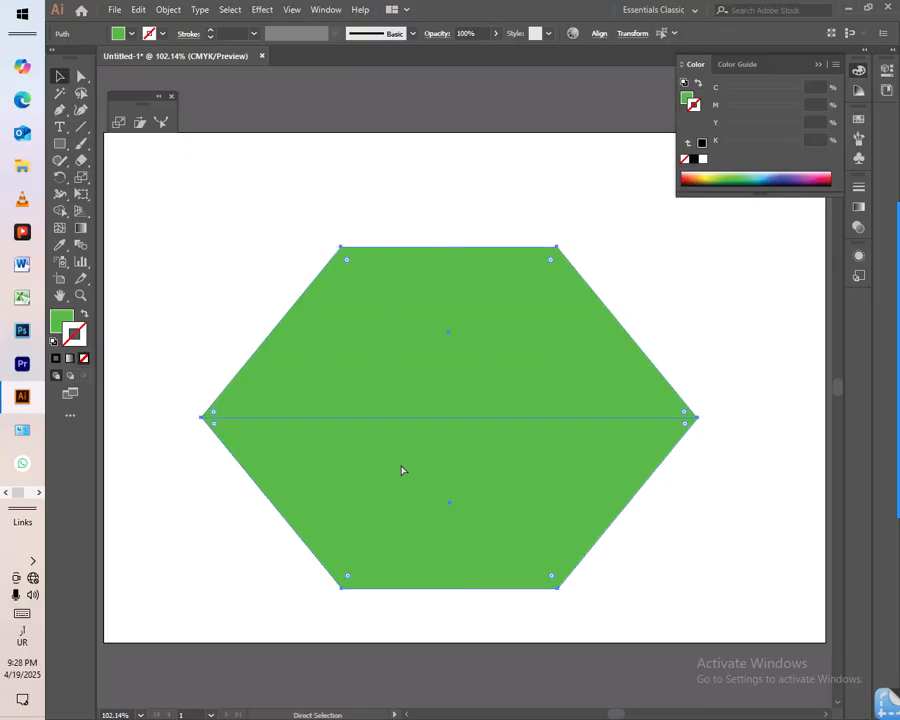
key(v)
click(718, 381)
drag(504, 504, 478, 443)
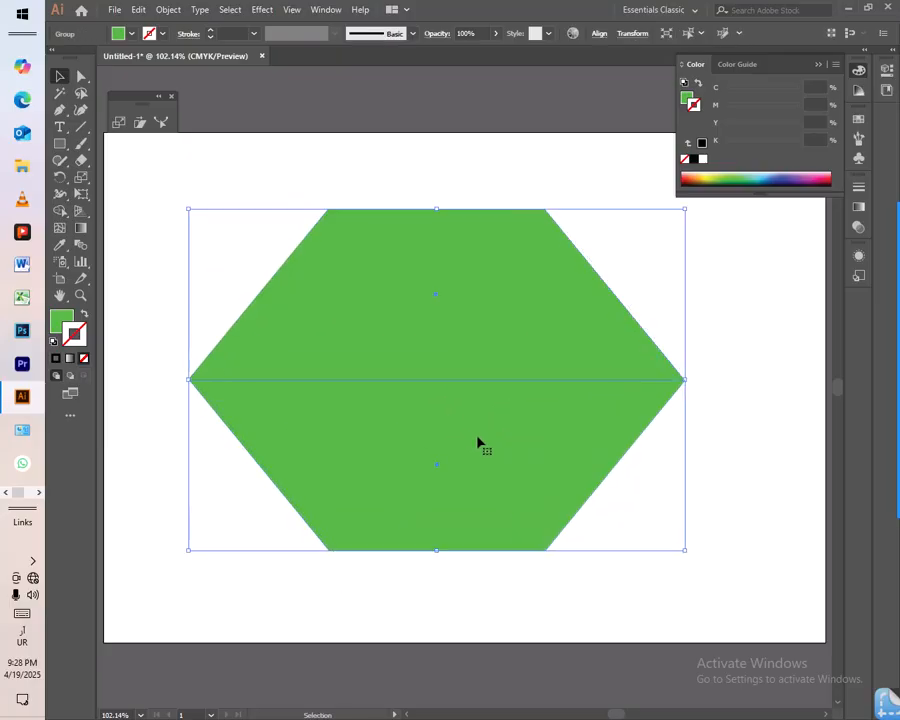
Move the grouped hexagon further toward the artboard's upper-left area and collapse the Color panel
click(689, 428)
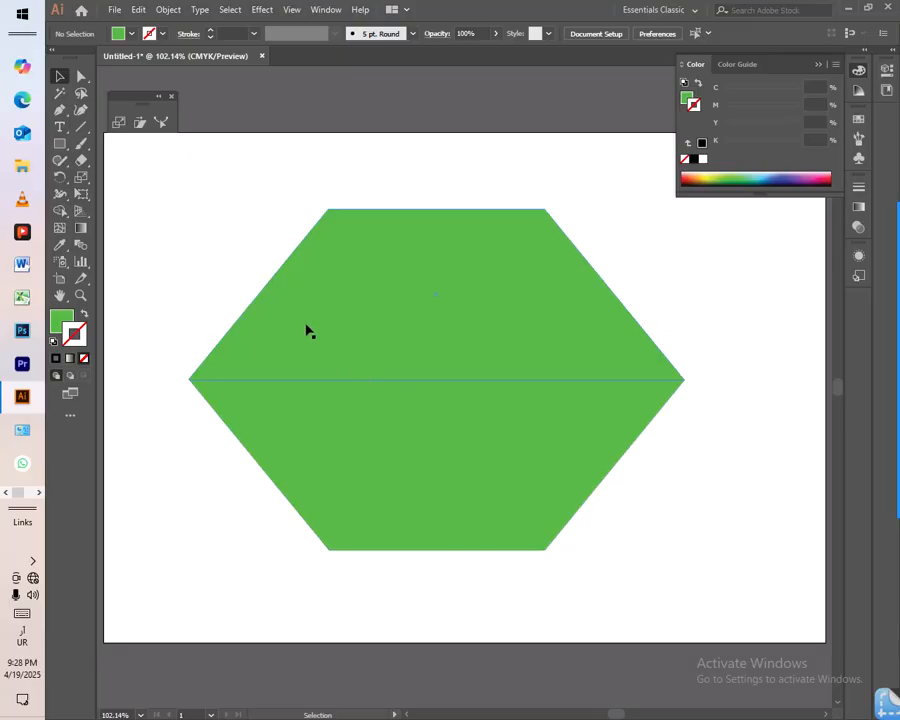
click(648, 380)
click(681, 334)
click(440, 382)
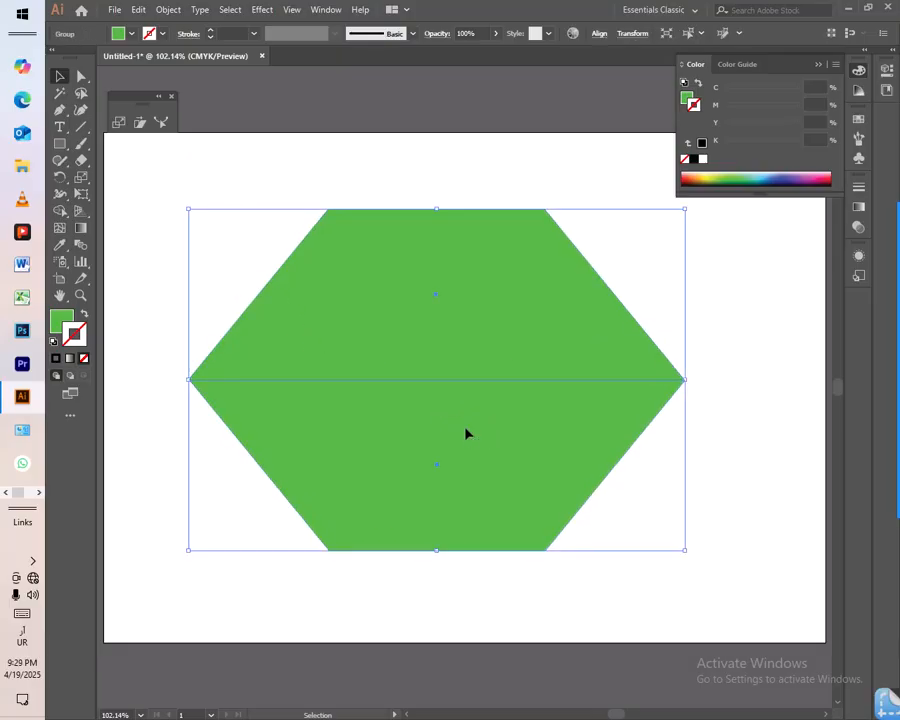
drag(465, 426, 436, 392)
click(688, 467)
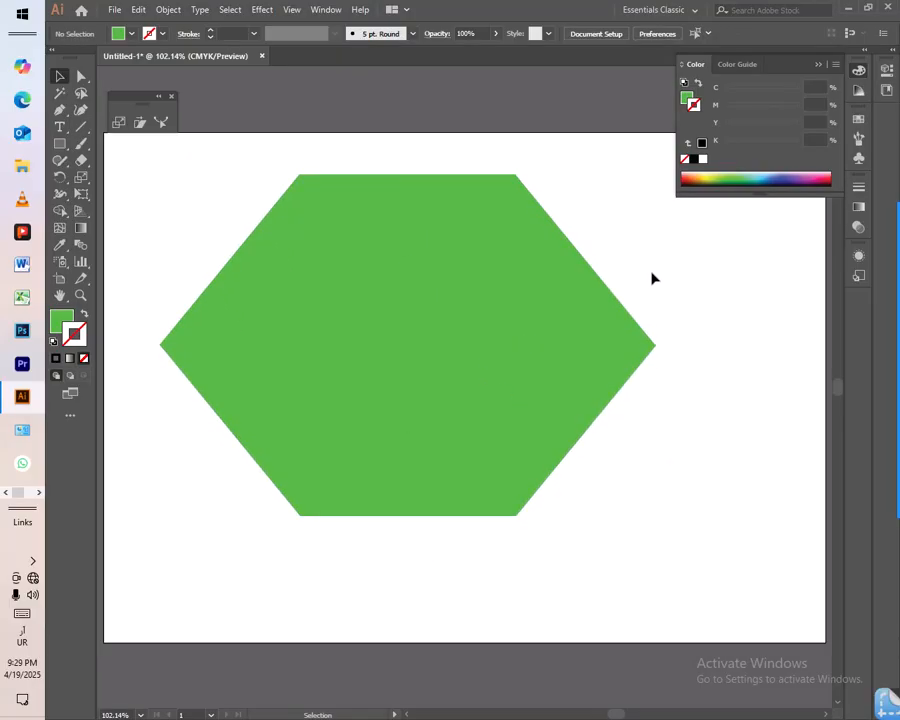
click(834, 58)
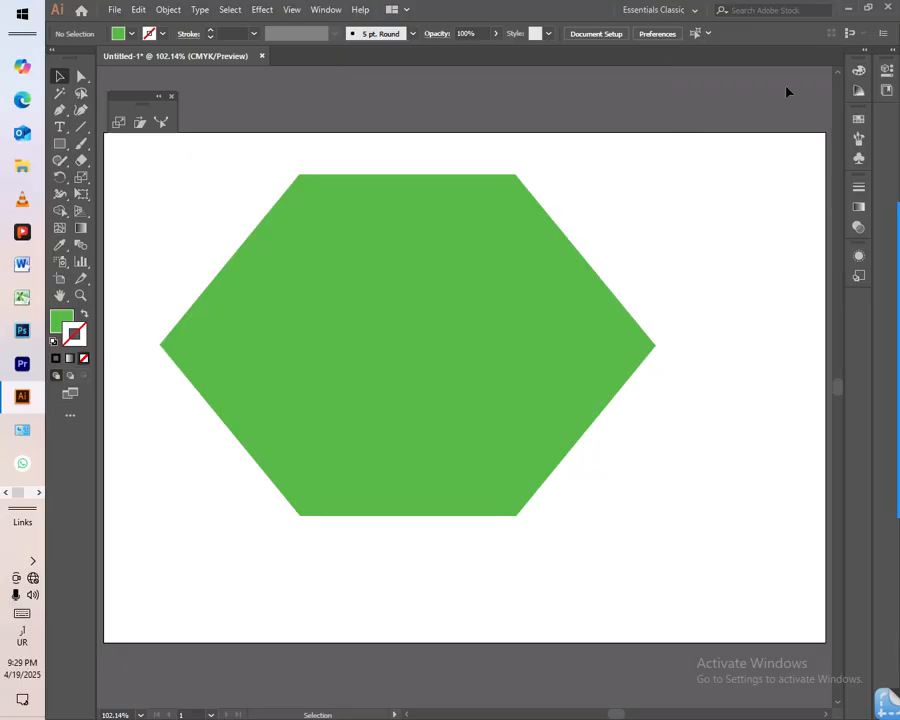
Delete all artwork and draw a new green rectangle around the middle of the artboard
key(ctrl+a)
click(714, 390)
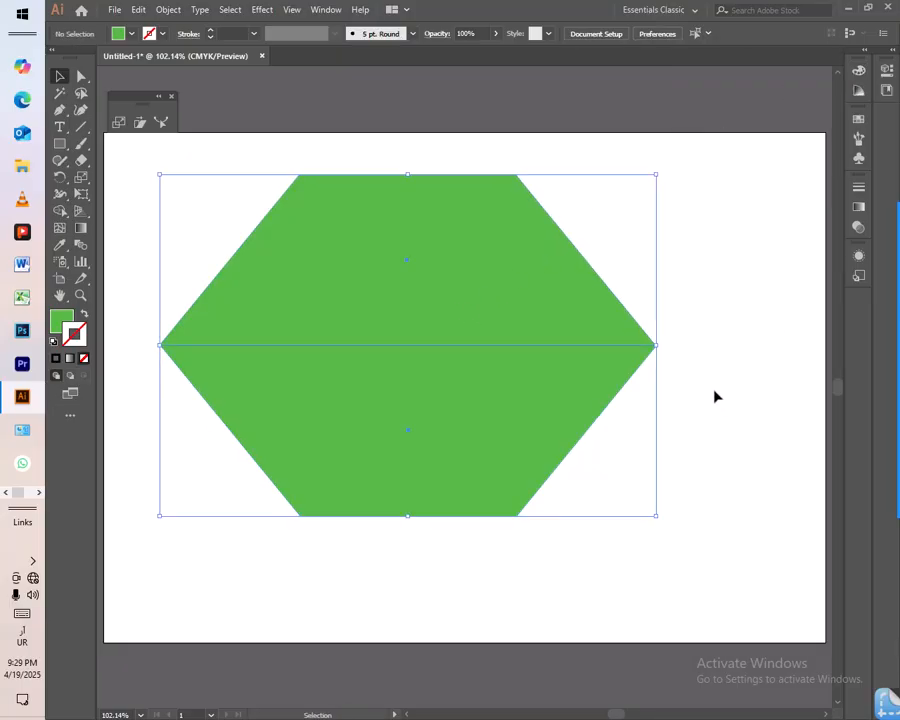
key(Delete)
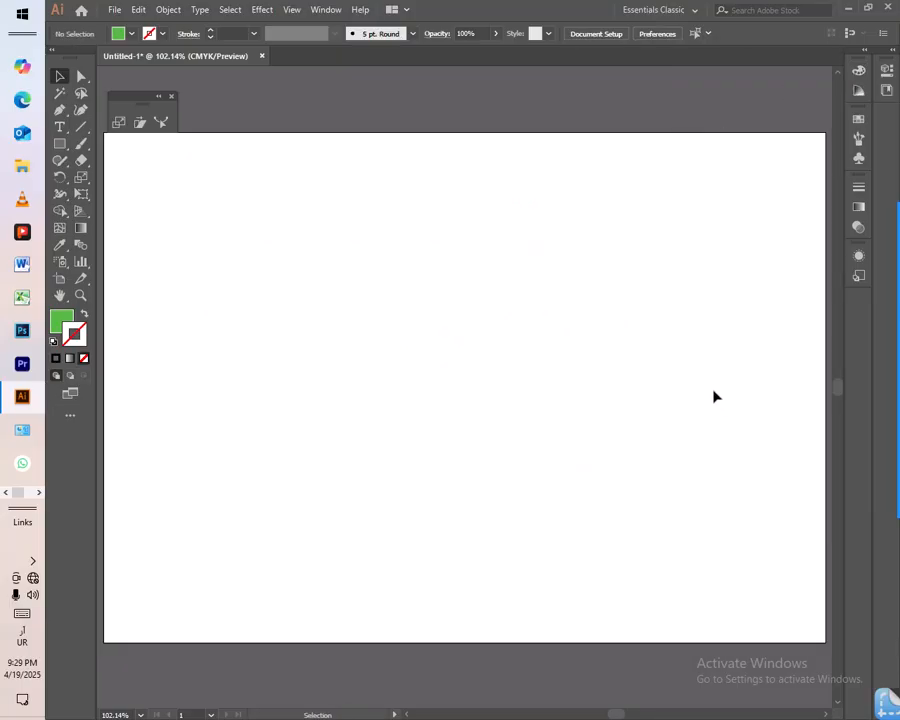
click(61, 145)
drag(258, 275, 604, 502)
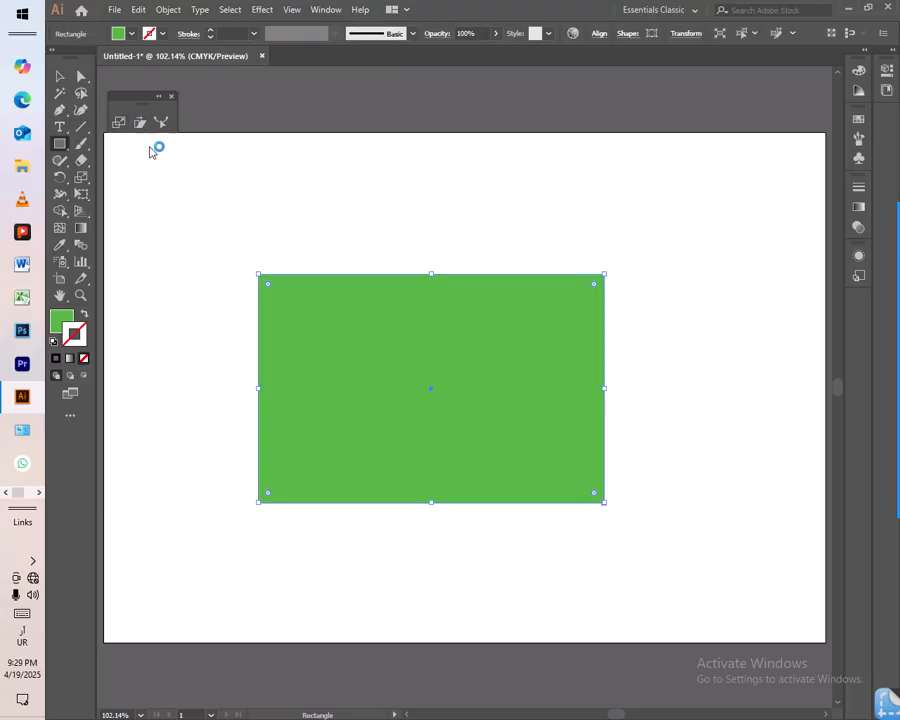
Preview a 50% uniform scale of the rectangle through the Scale options, and switch the preview off
double_click(128, 124)
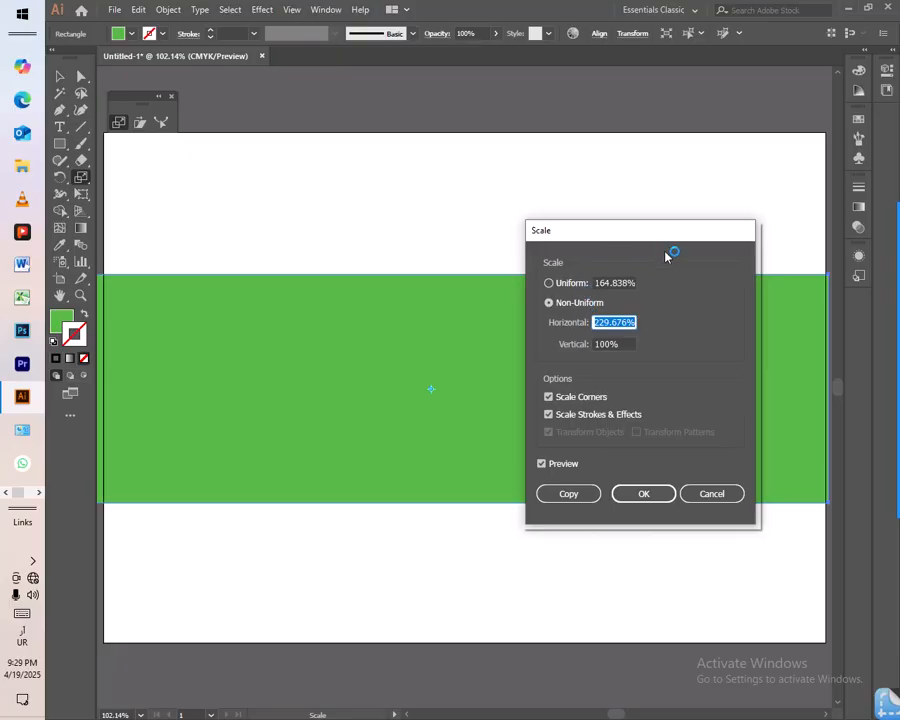
drag(597, 243, 676, 234)
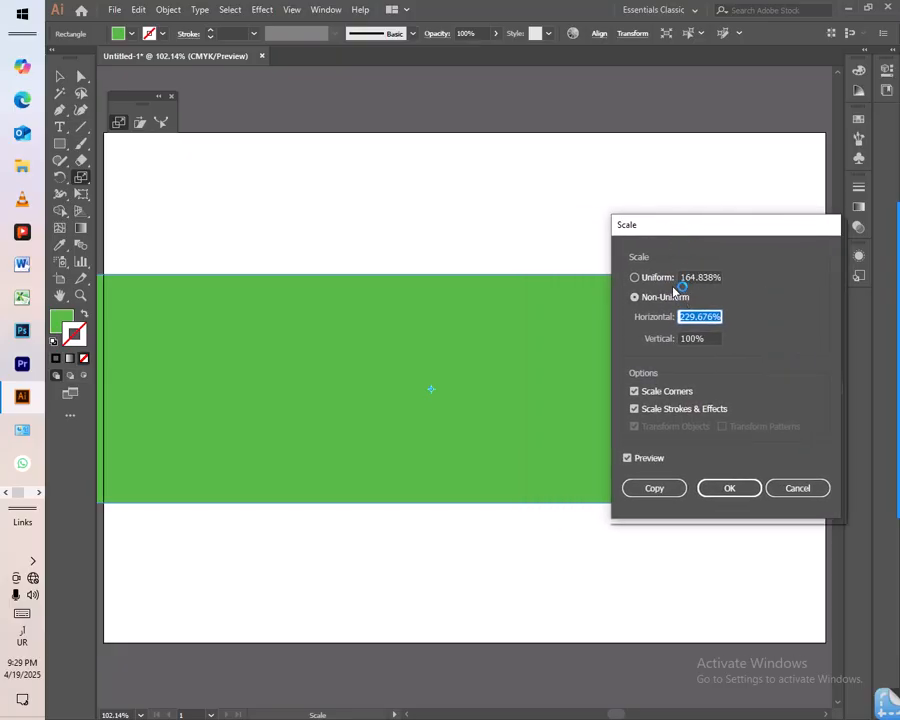
click(657, 279)
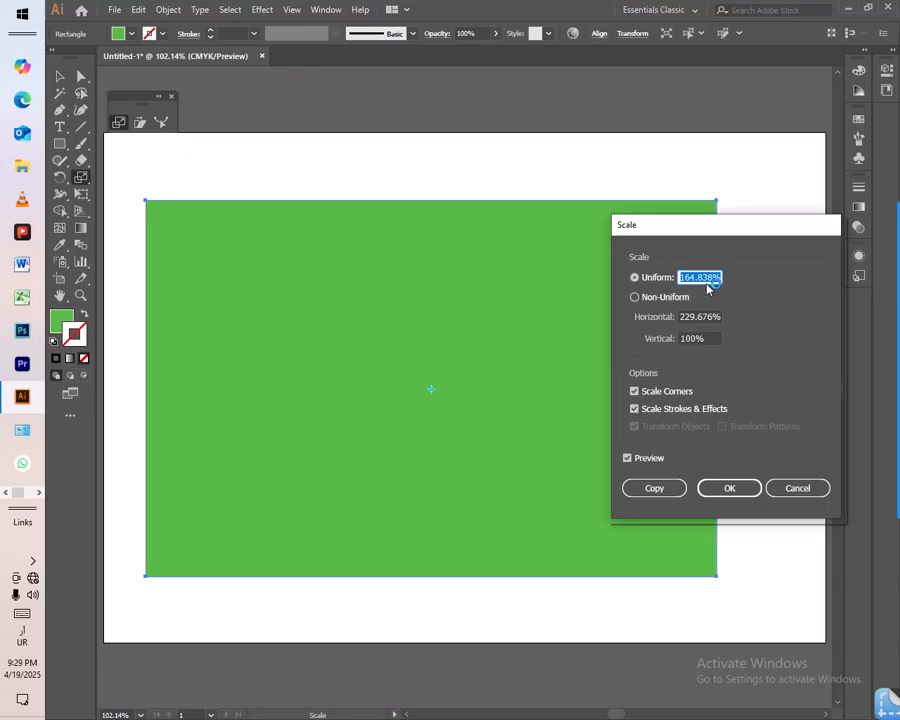
text(50)
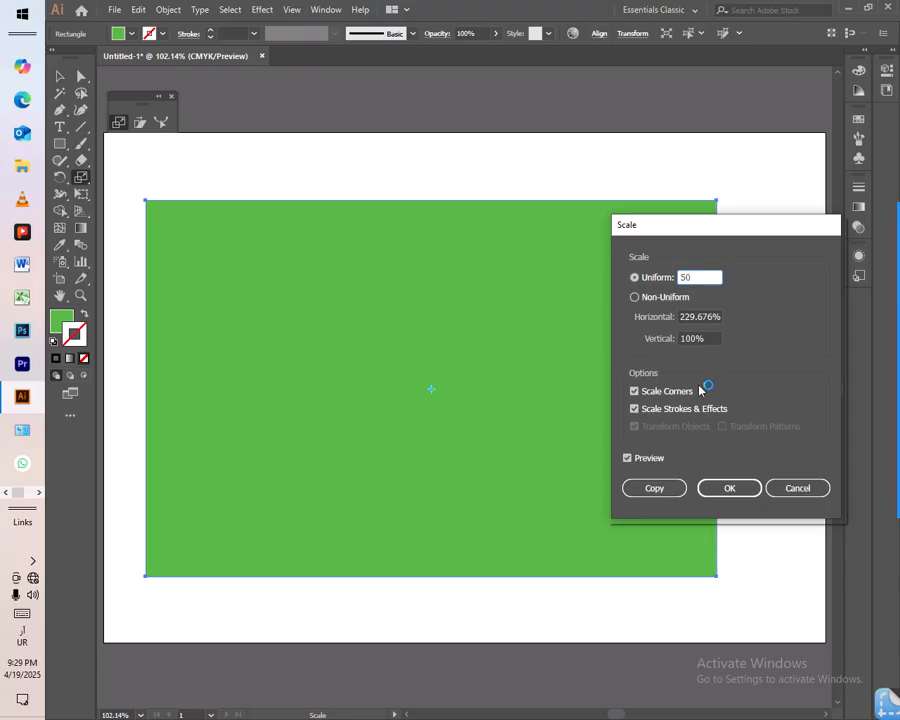
click(645, 458)
click(645, 459)
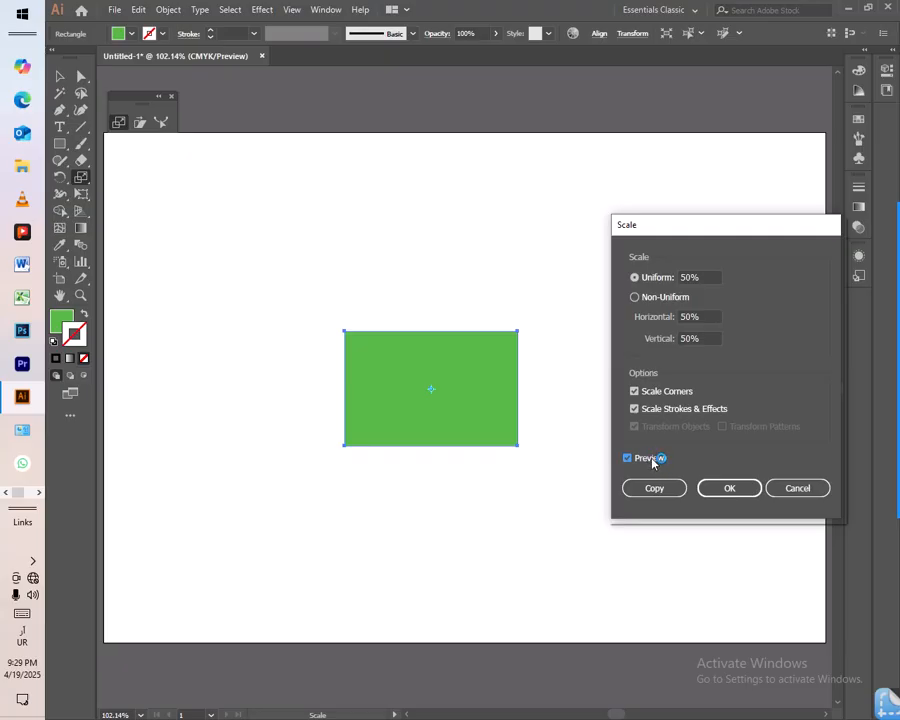
click(653, 462)
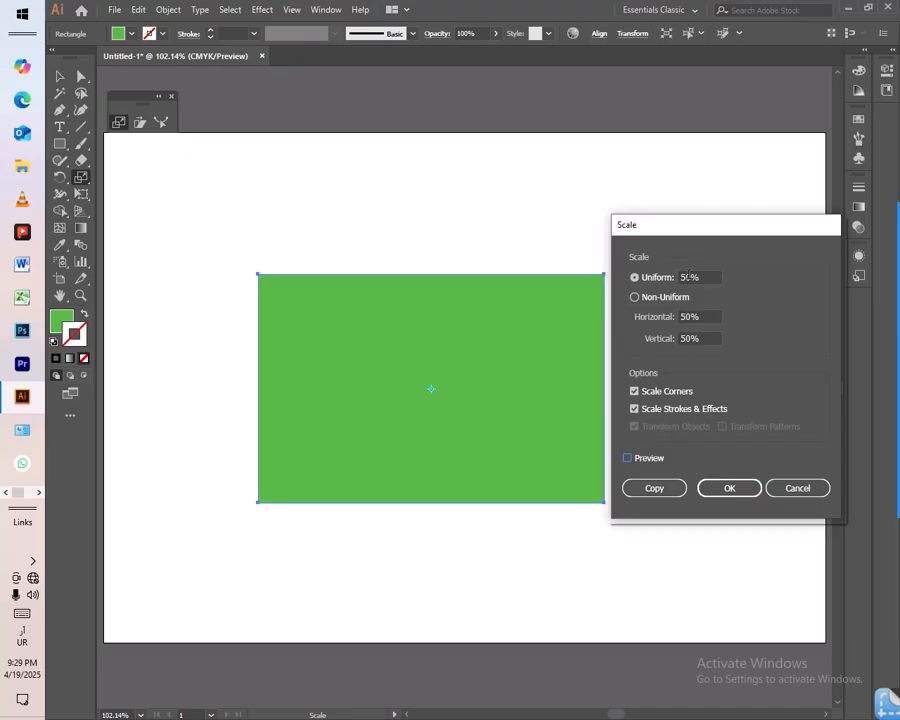
Set the rectangle's uniform scale to 100% and toggle the preview on and off
click(638, 272)
text(100)
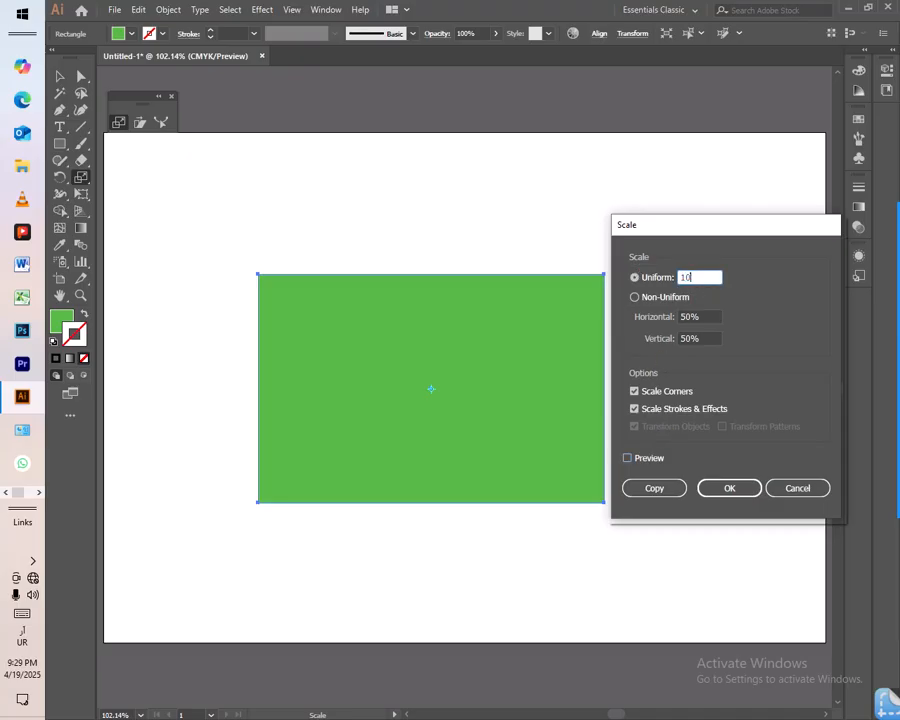
click(627, 459)
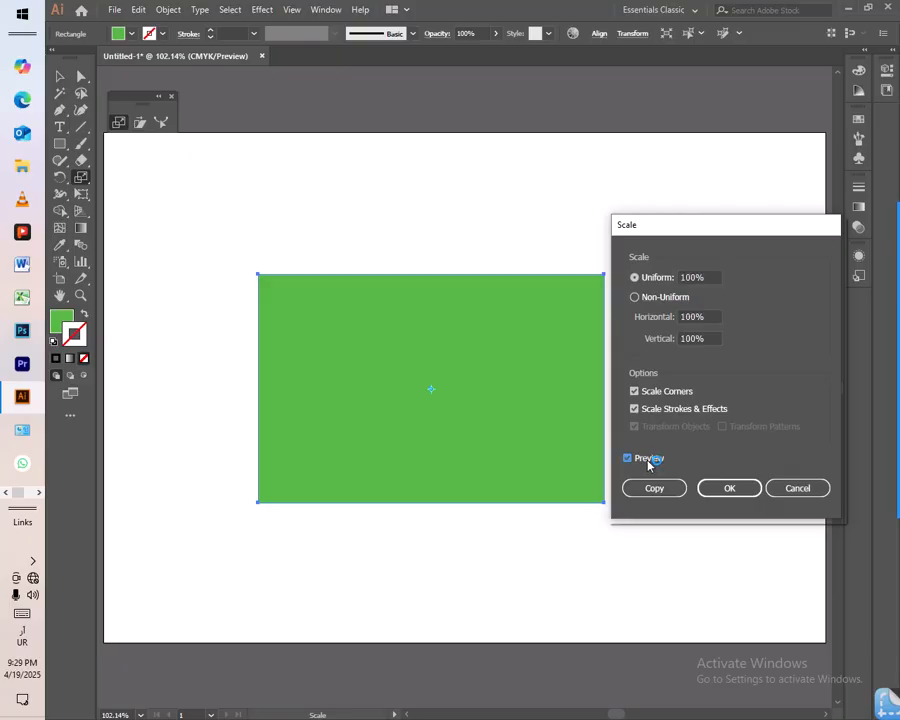
click(658, 460)
Switch to non-uniform scaling and preview the rectangle at 50% horizontal and 100% vertical
click(664, 297)
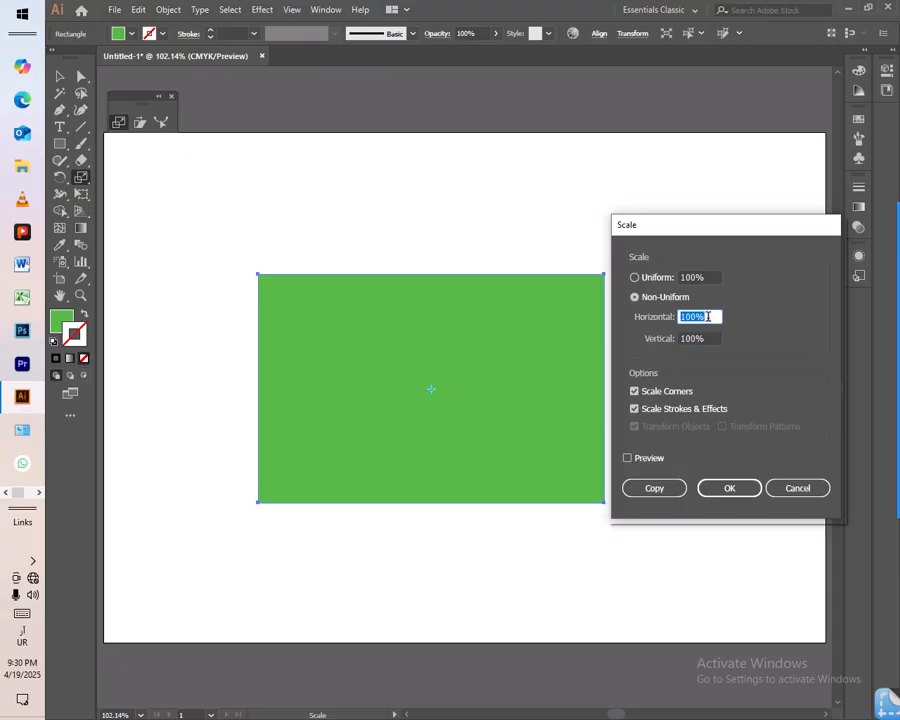
text(50)
click(712, 338)
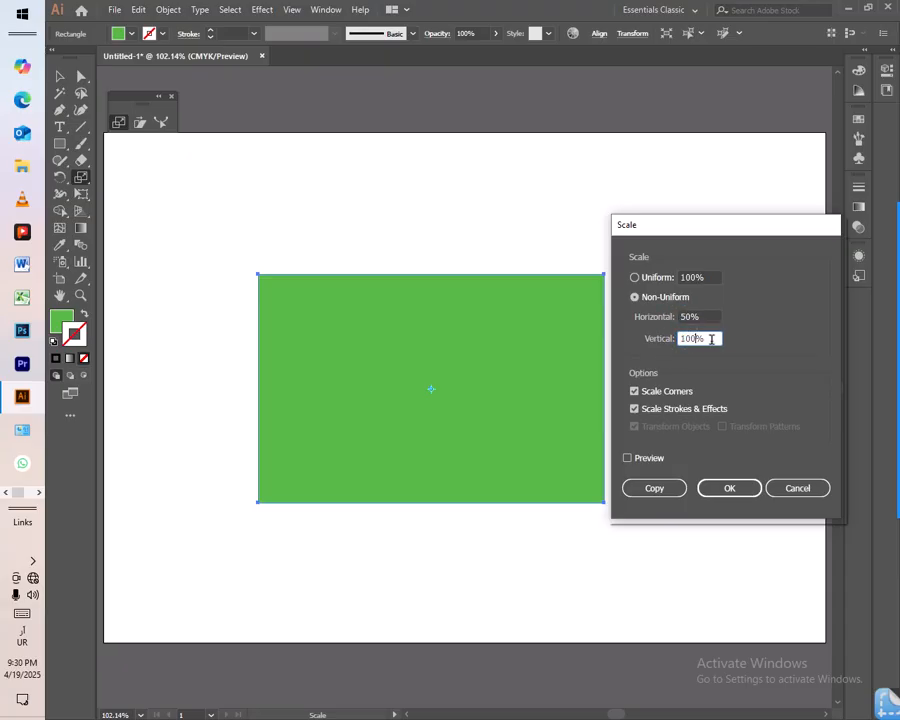
click(646, 459)
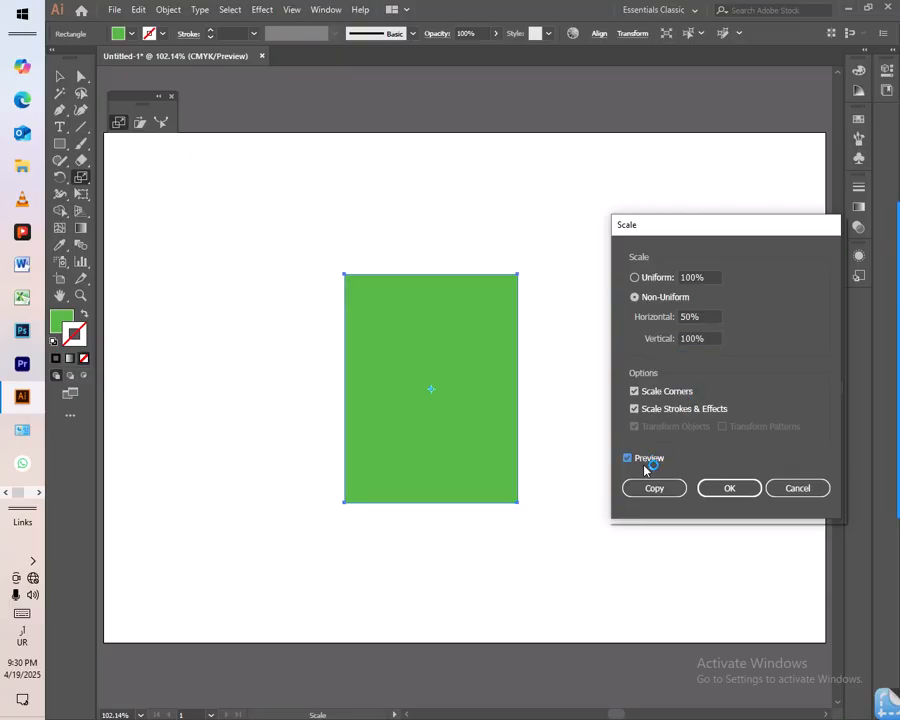
Set the rectangle's vertical scale to 50% and compare it with the original size using the preview
click(711, 337)
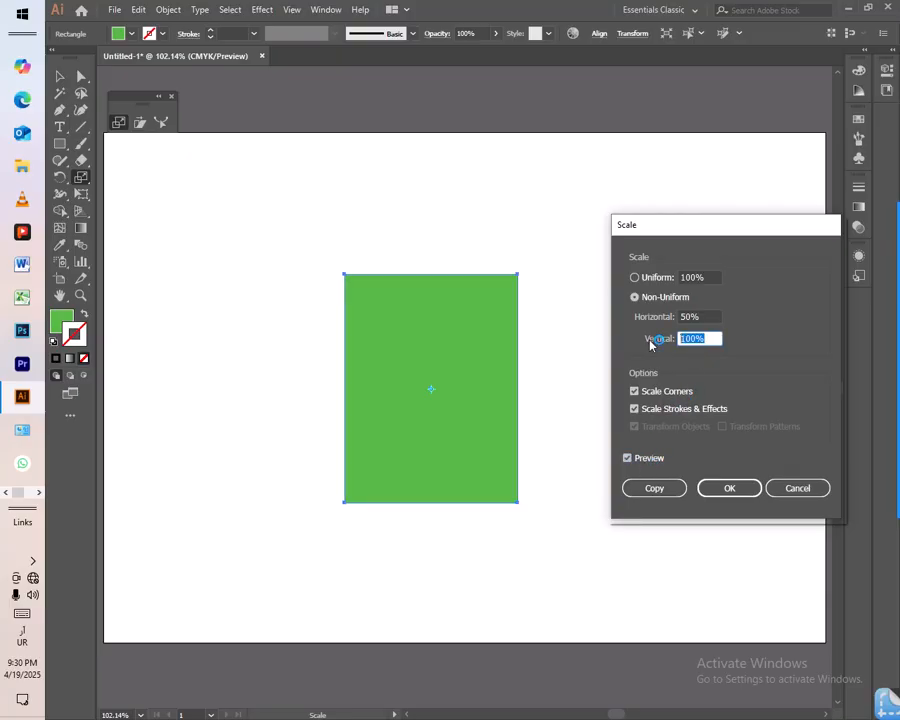
text(50)
click(648, 459)
click(648, 459)
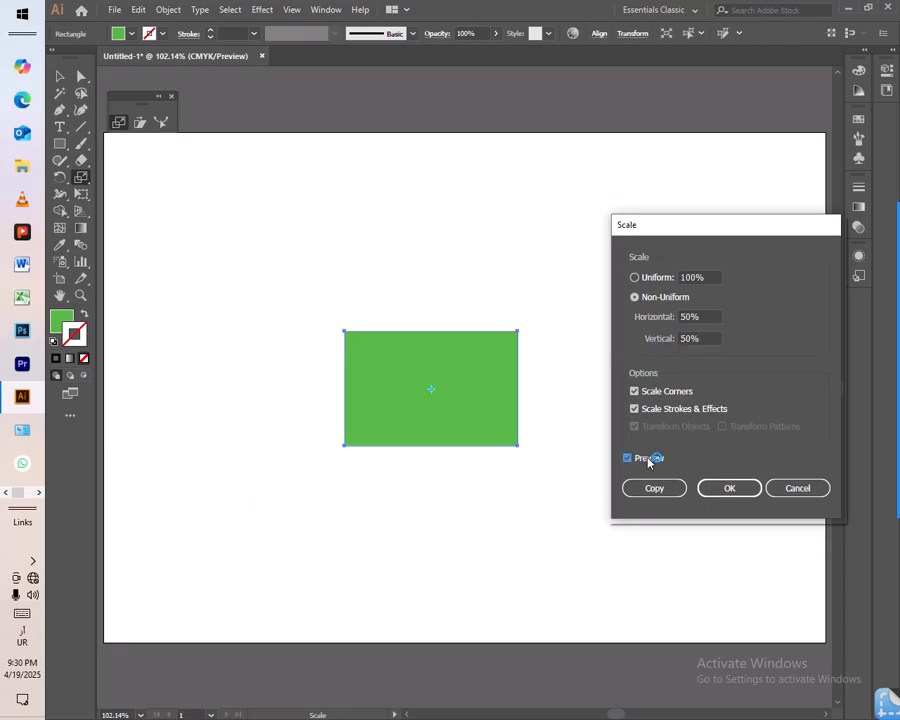
click(648, 459)
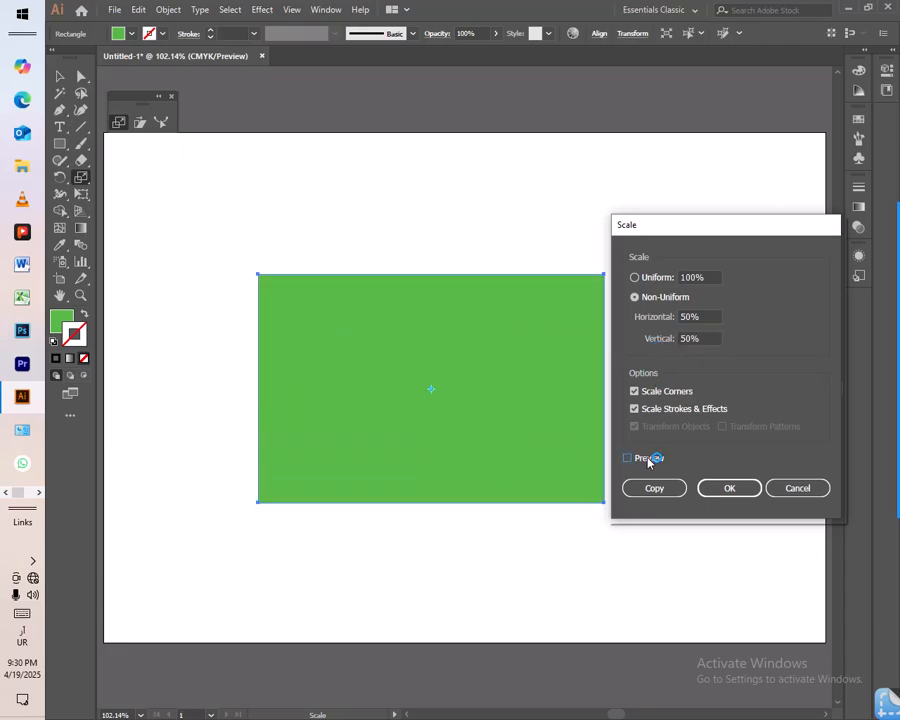
Compare the 50% scale preview with Scale Corners turned off and on
click(670, 398)
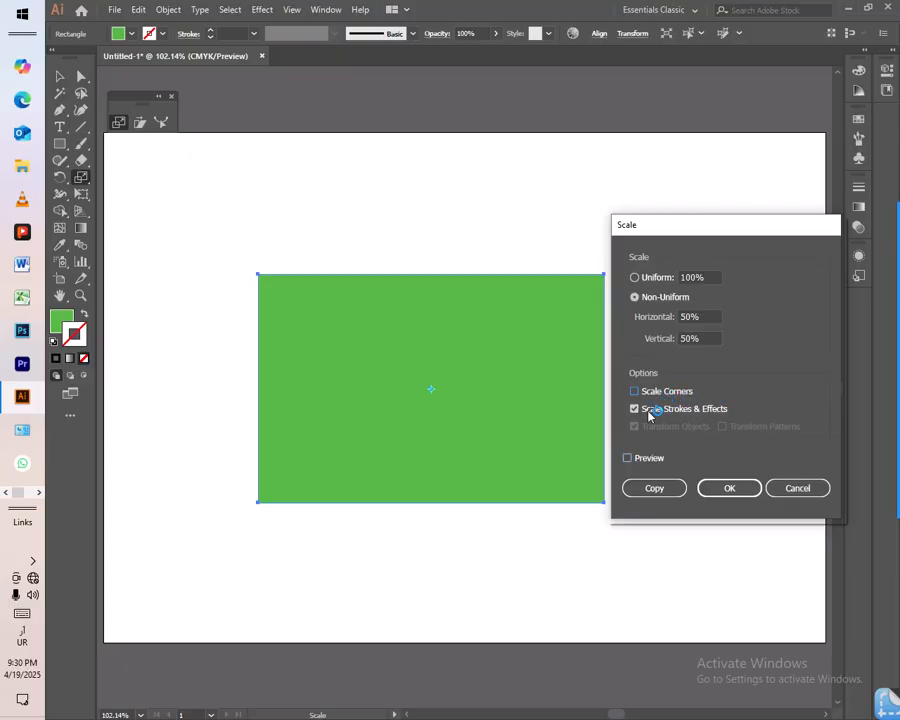
click(645, 459)
click(645, 459)
click(636, 392)
click(642, 459)
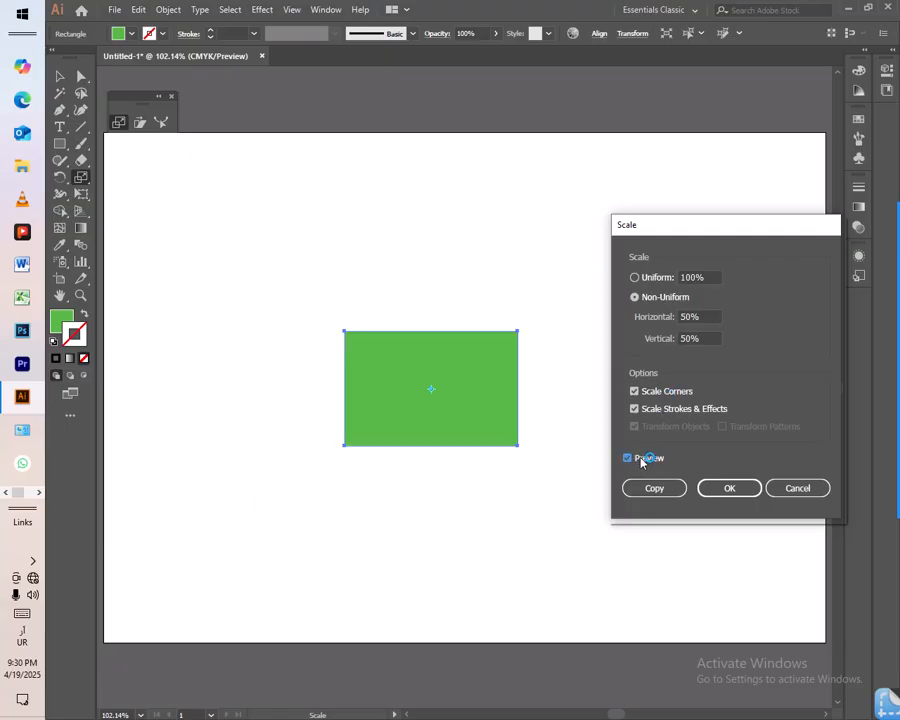
click(643, 459)
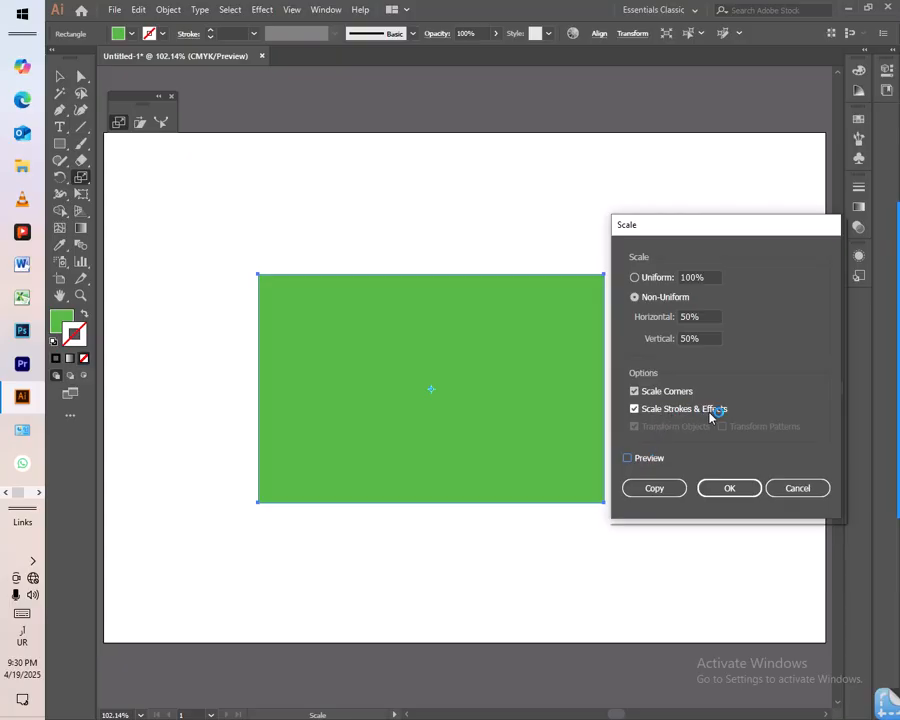
Toggle the scale preview a few more times and cancel the scaling of the rectangle
click(640, 461)
click(641, 462)
click(656, 460)
click(656, 461)
click(798, 489)
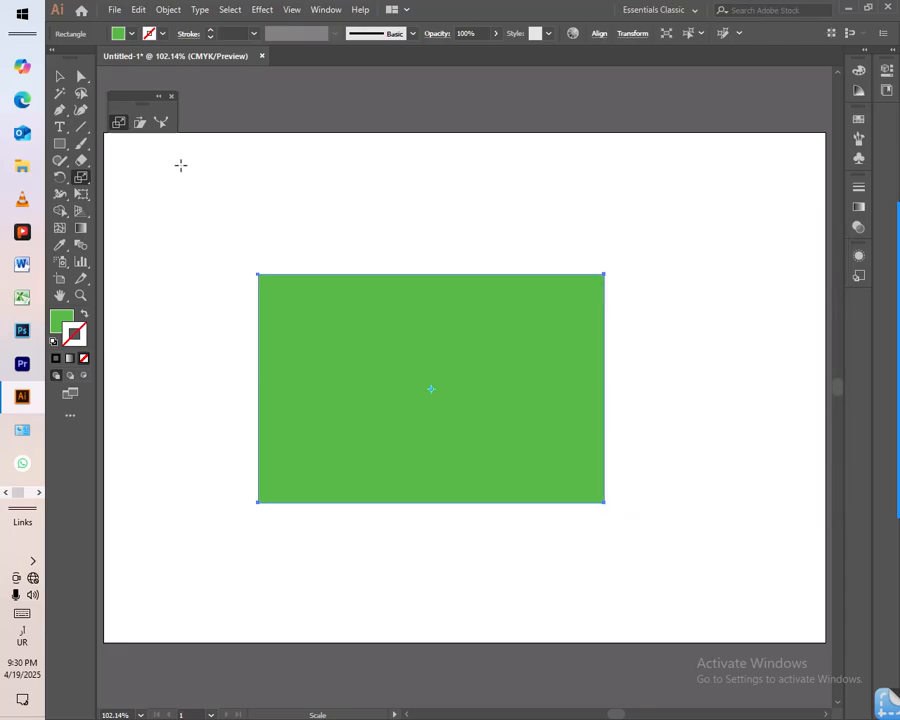
Delete the rectangle and draw a smaller green one in the upper-middle part of the artboard
click(59, 76)
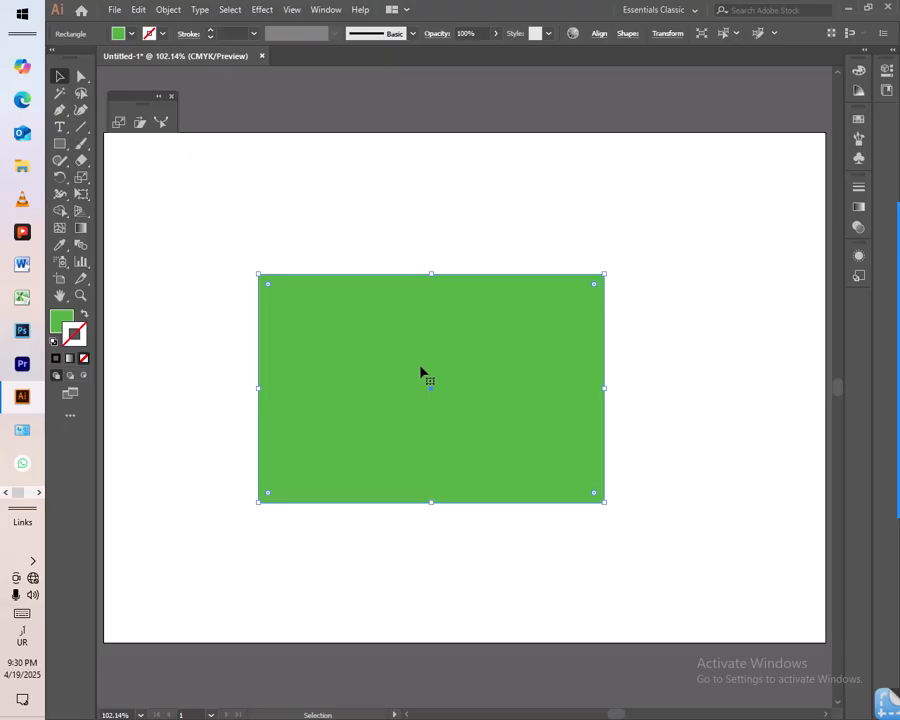
key(Delete)
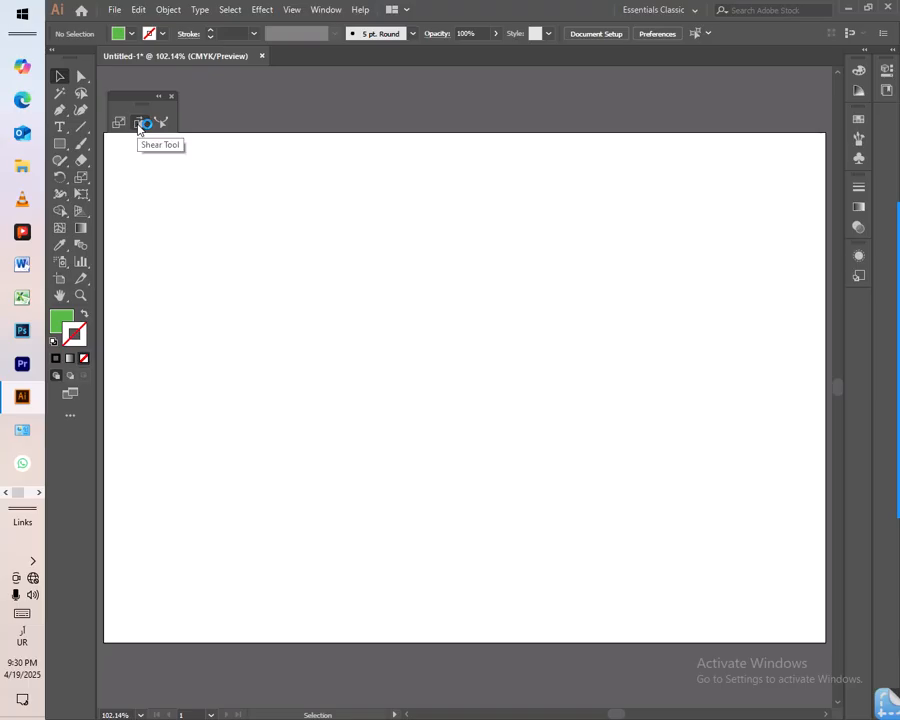
click(59, 146)
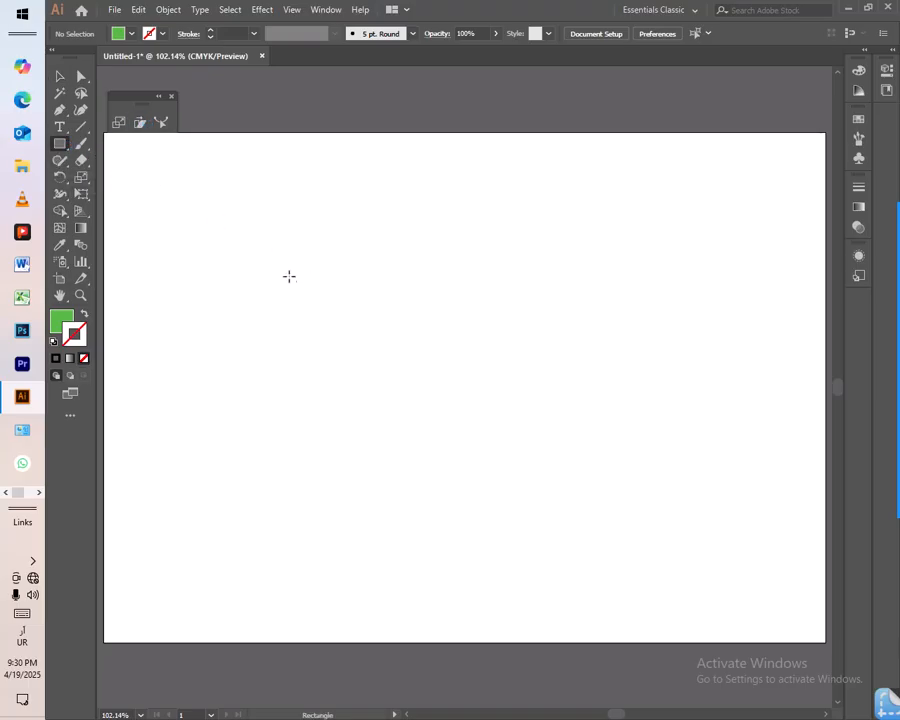
drag(274, 247, 548, 439)
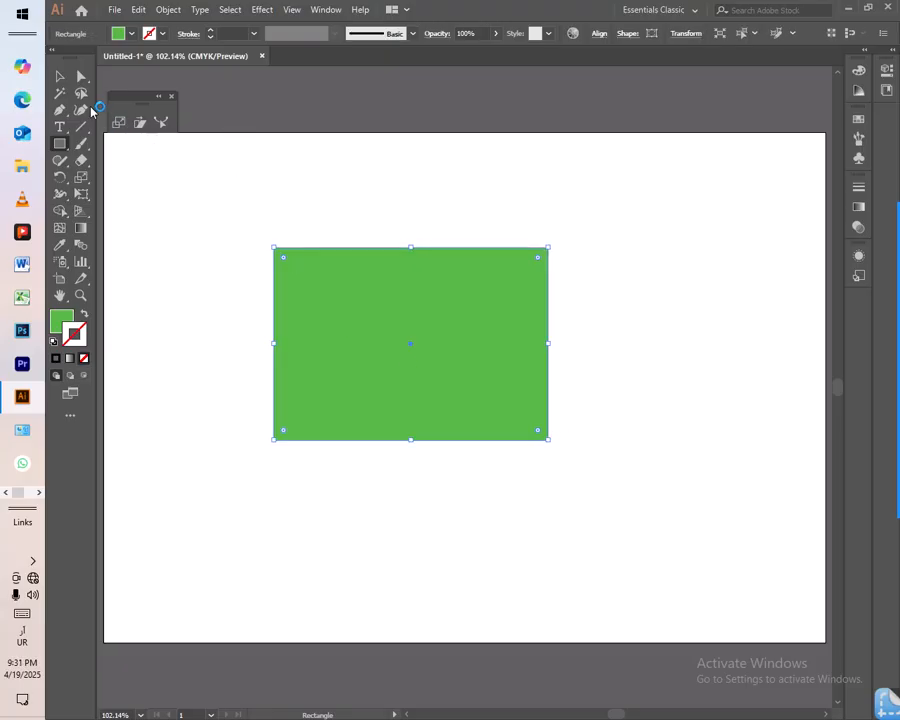
Shear the rectangle about its center with the Shear tool into a parallelogram sloping down to the right
click(140, 124)
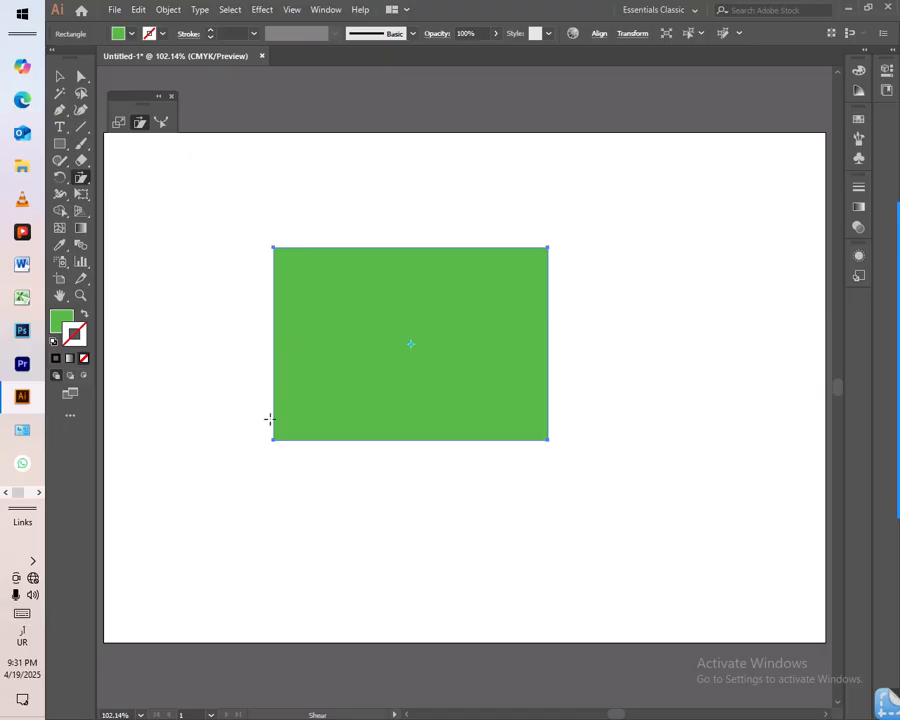
drag(276, 442, 233, 332)
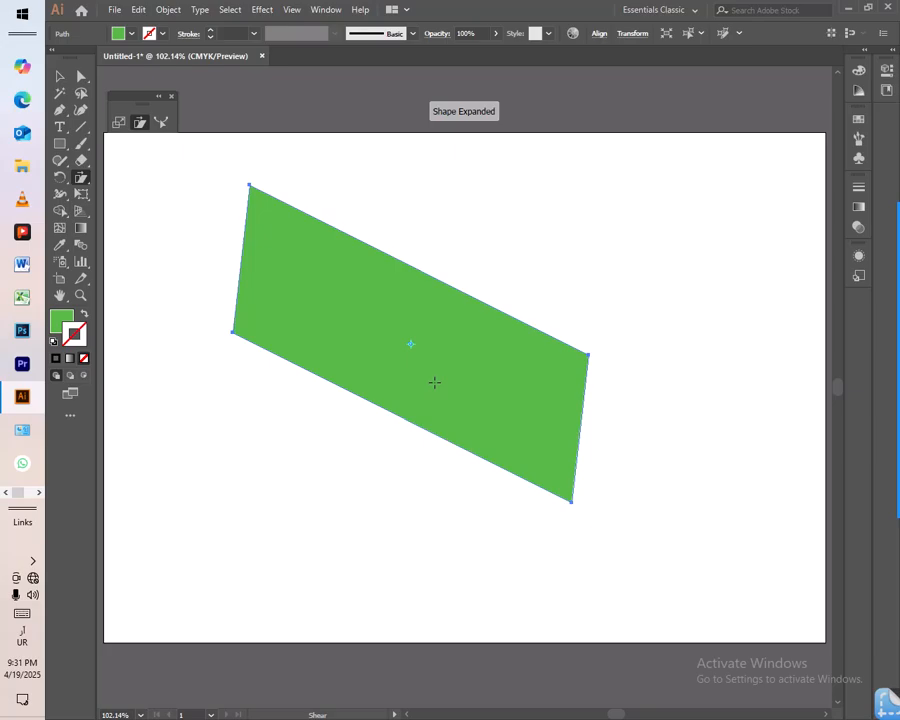
Undo the shear of the green rectangle and give it the default black 1 pt stroke with no fill
key(ctrl+z)
key(ctrl+z)
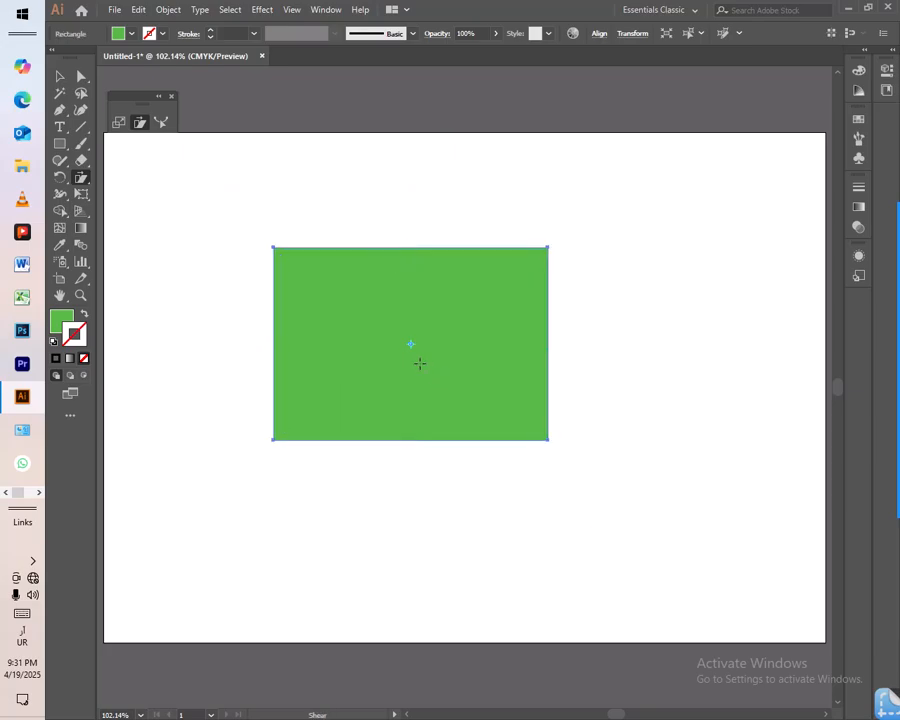
click(63, 321)
click(53, 342)
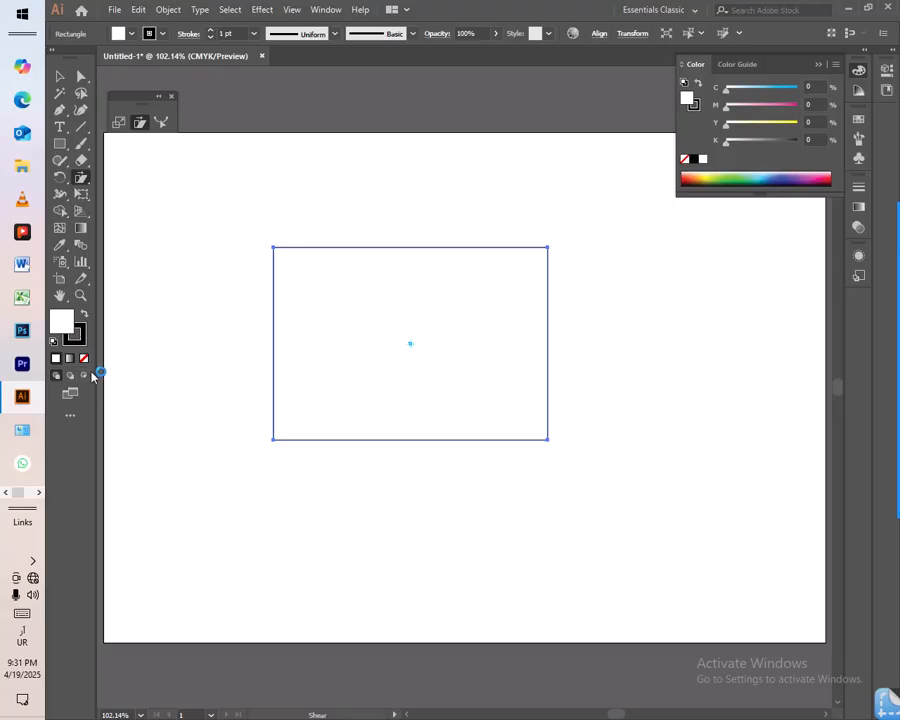
click(84, 358)
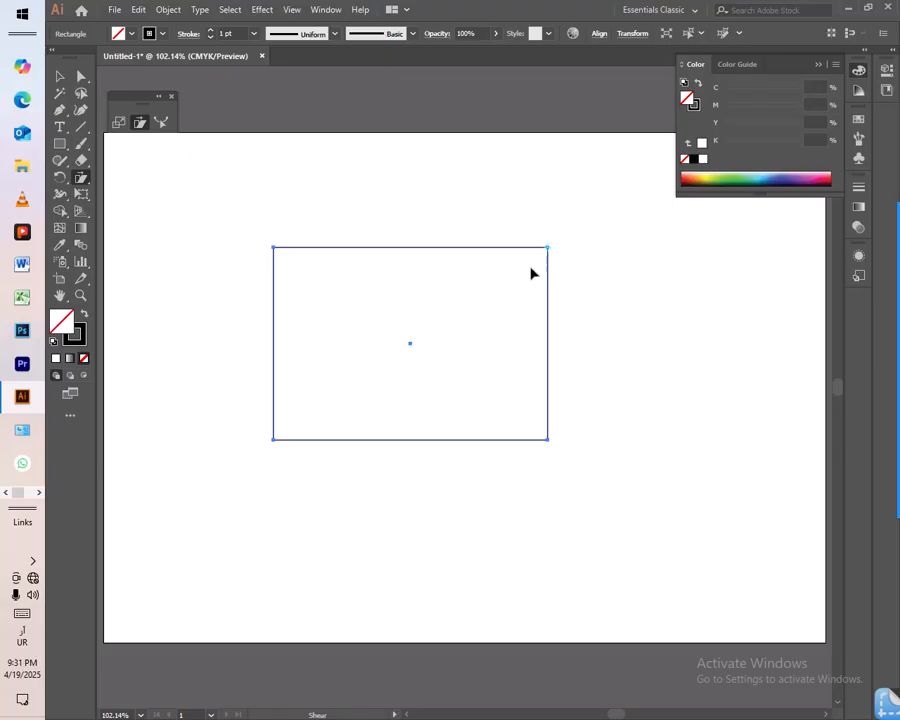
Shear the outlined rectangle vertically about its upper-right corner so its left side slides down to near the artboard's lower edge
drag(272, 441, 272, 622)
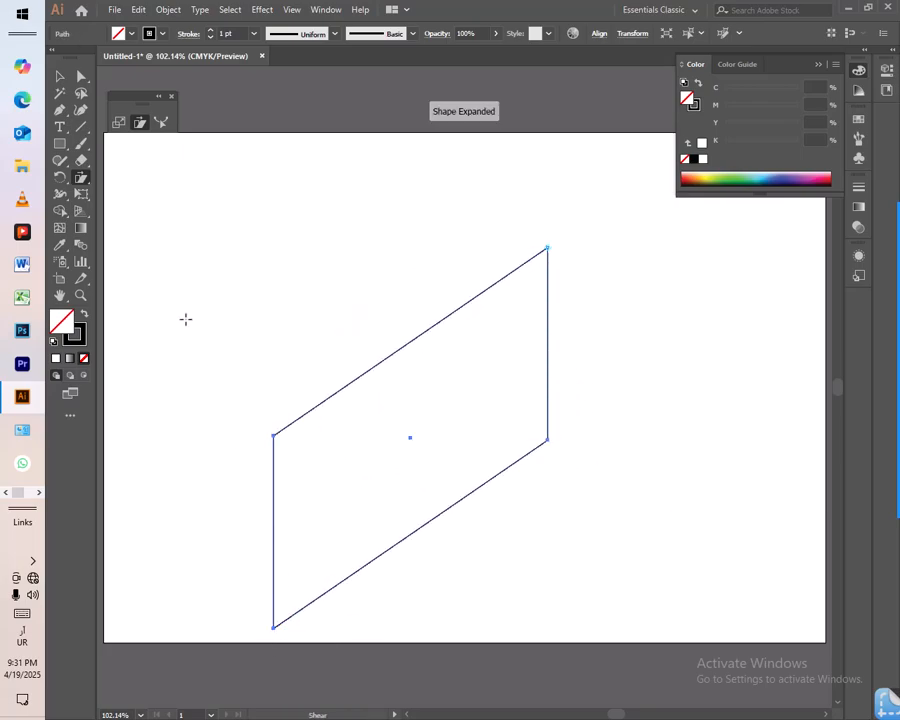
click(60, 78)
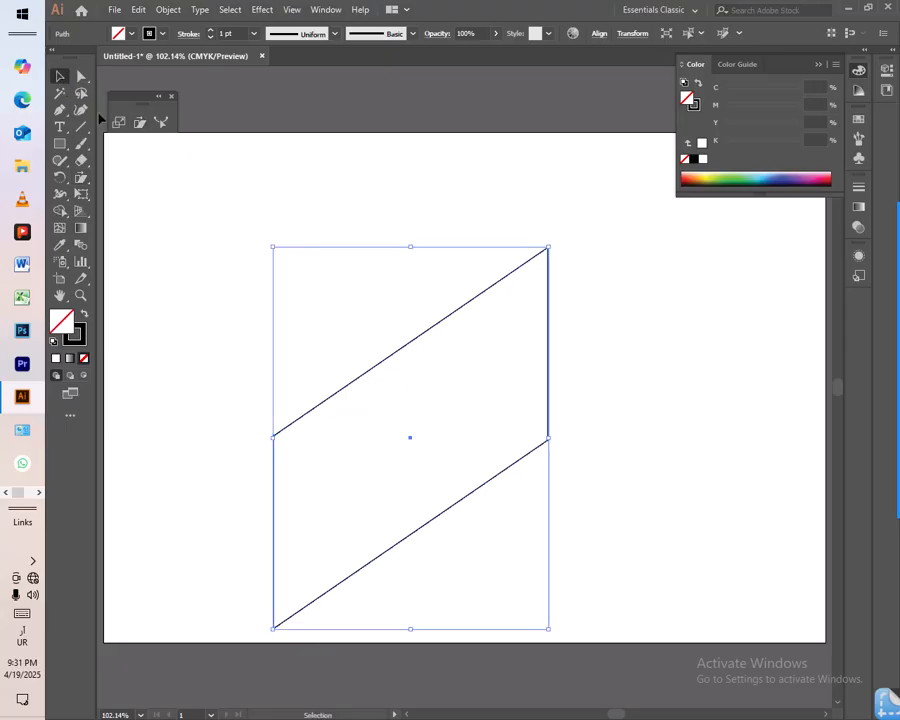
Try a shear angle of 100°, then preview a 50° shear of the parallelogram along the -90° axis
double_click(140, 122)
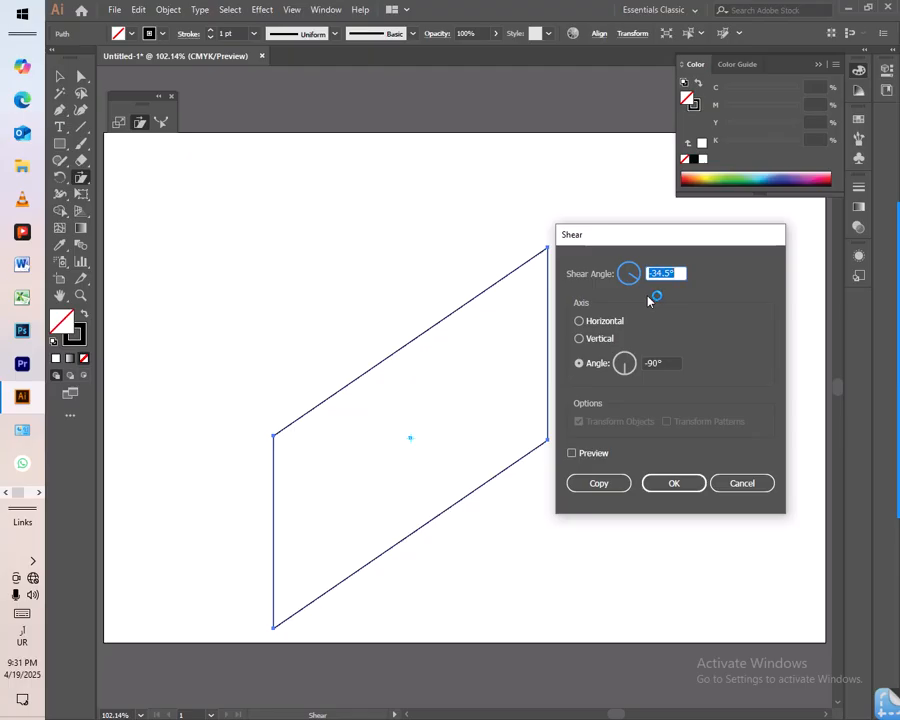
text(100)
click(572, 454)
click(594, 455)
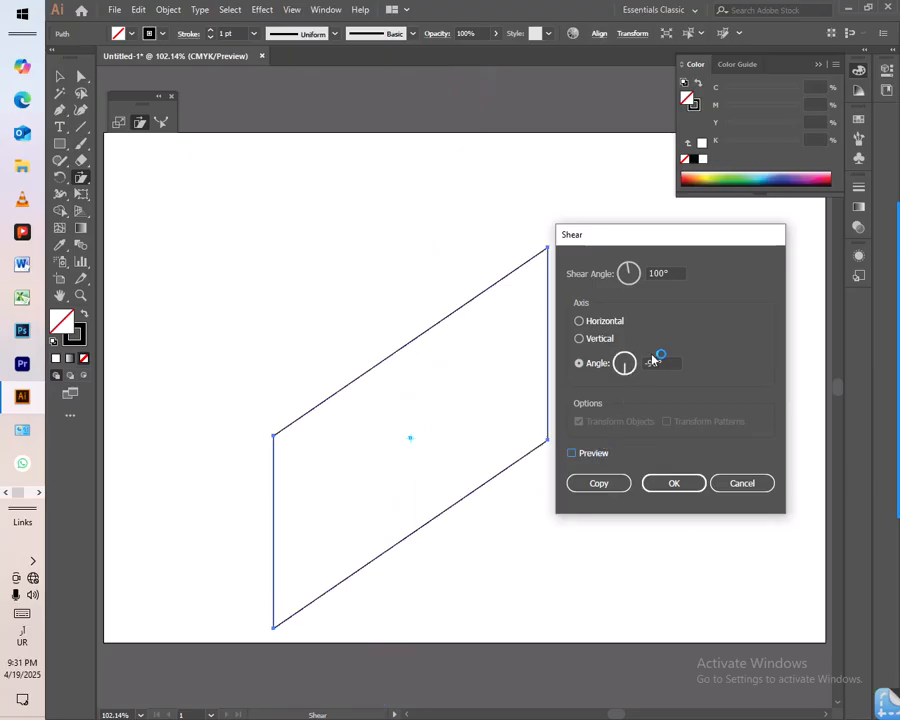
click(588, 268)
text(50)
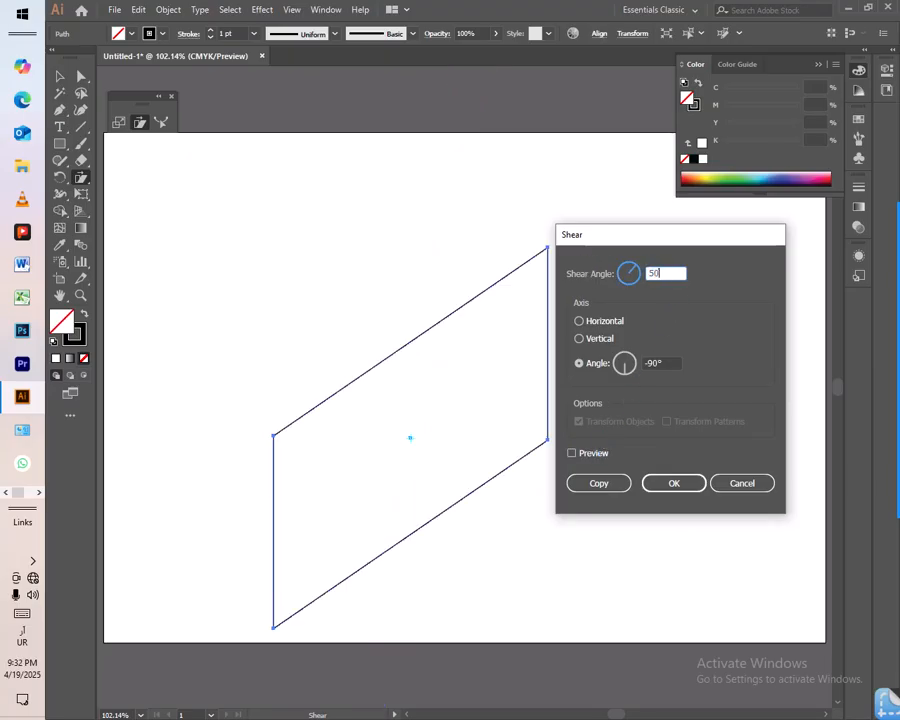
click(598, 454)
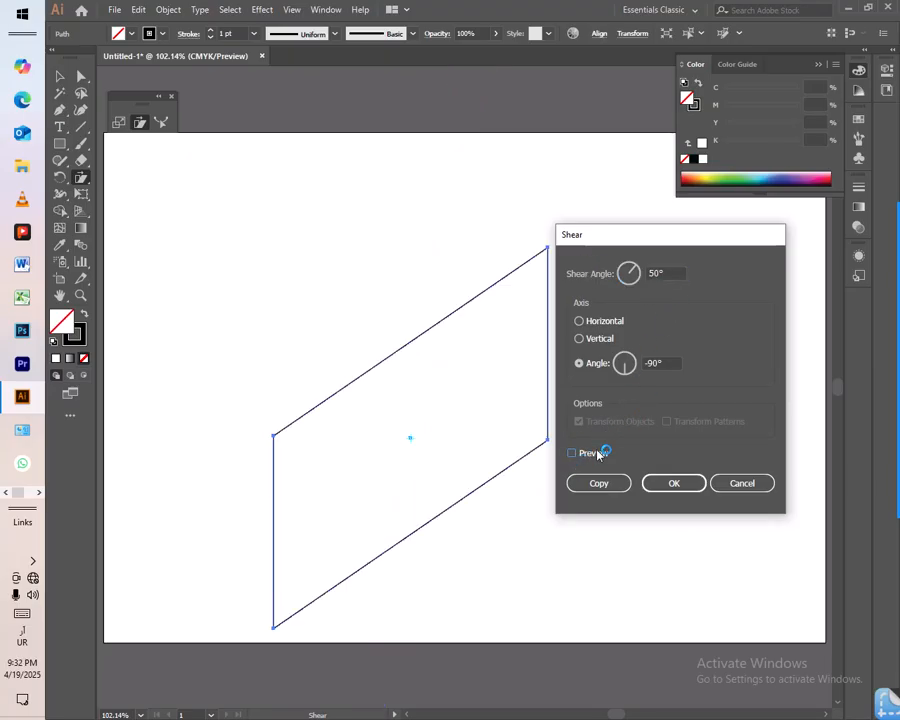
click(598, 454)
click(599, 457)
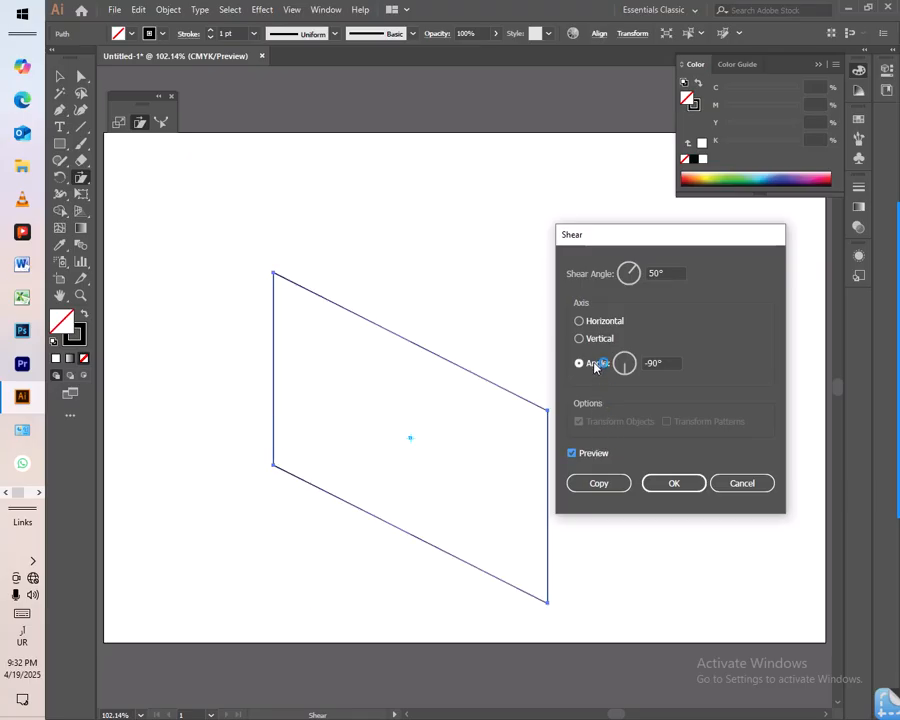
Compare the 50° shear preview on the horizontal and vertical axes, and cancel the shear
click(599, 324)
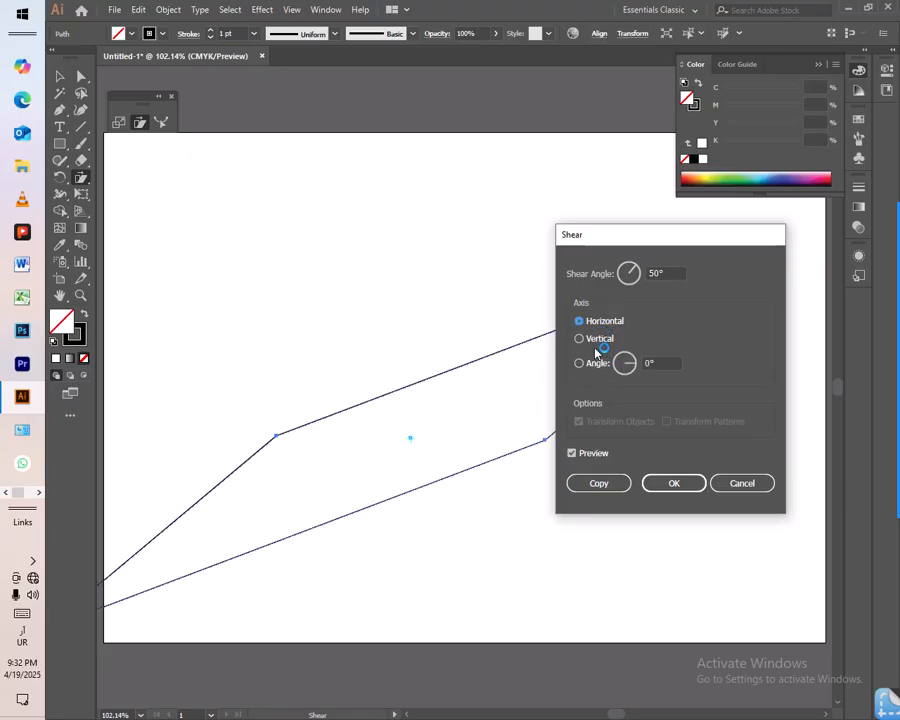
click(600, 341)
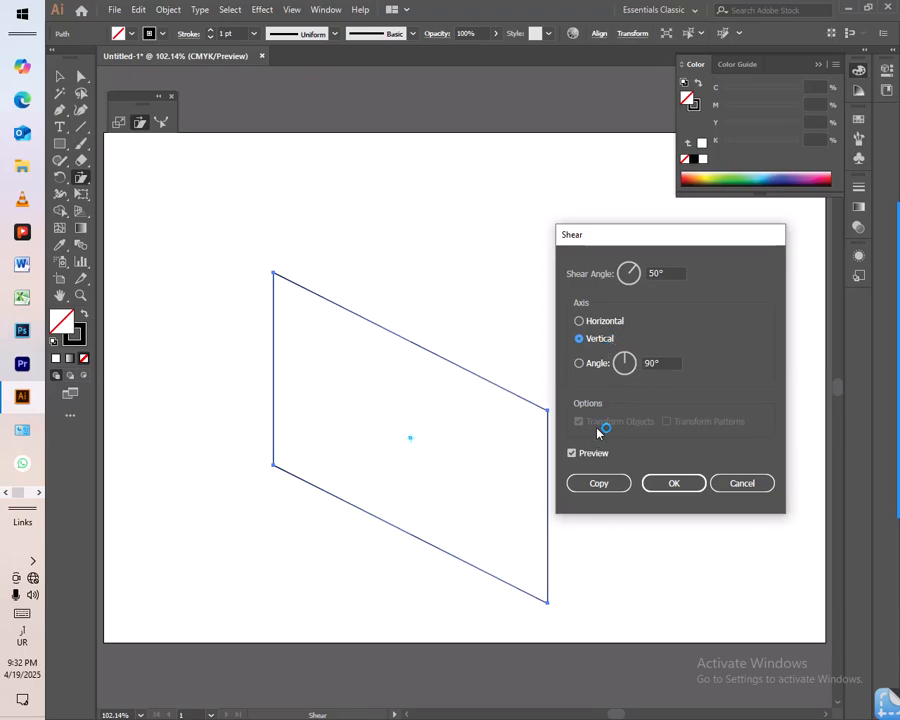
click(741, 484)
Delete the parallelogram and draw a new unfilled rectangle near the middle of the artboard
click(59, 76)
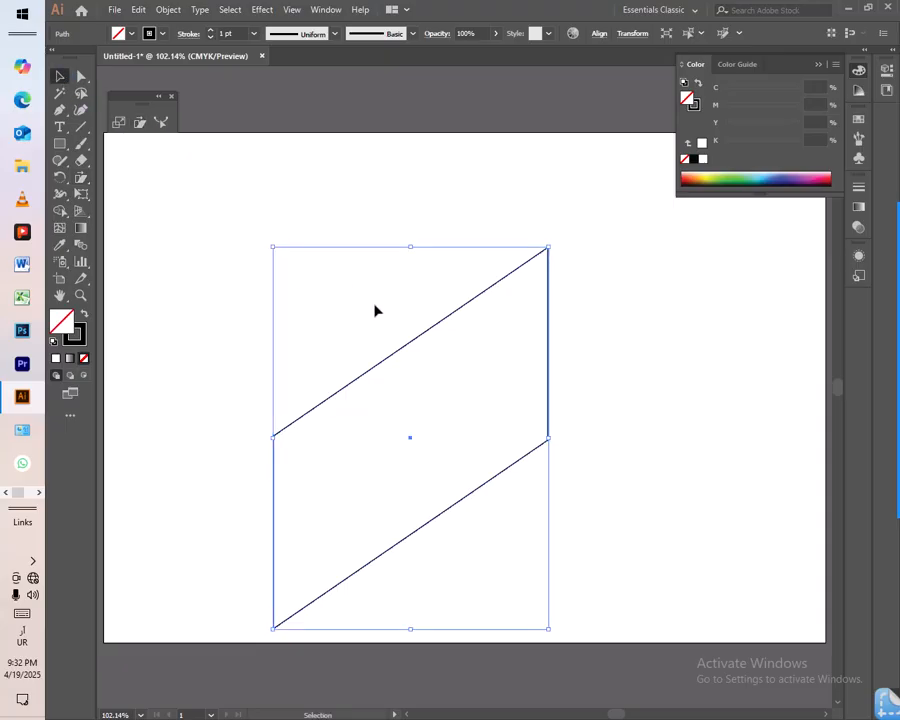
key(Delete)
click(61, 143)
drag(290, 292, 576, 505)
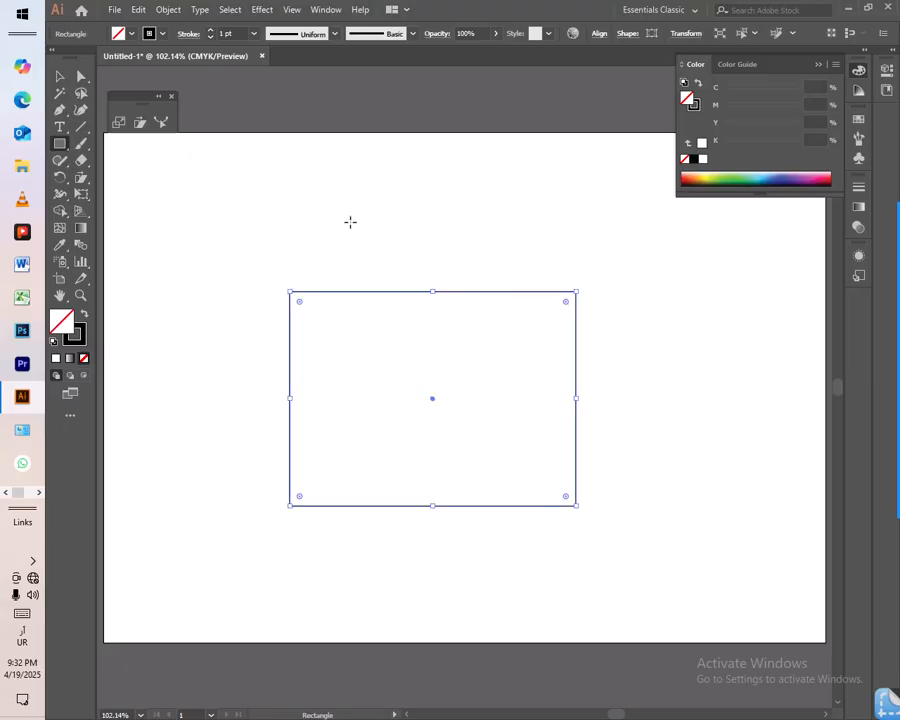
Fill the new rectangle with the Foliage pattern swatch
click(131, 33)
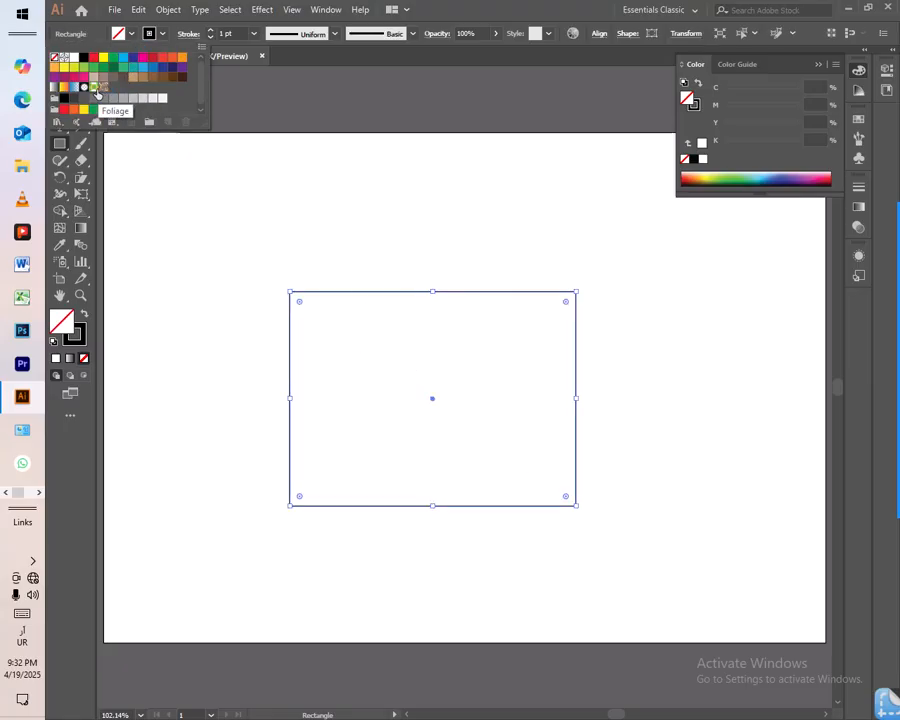
click(97, 90)
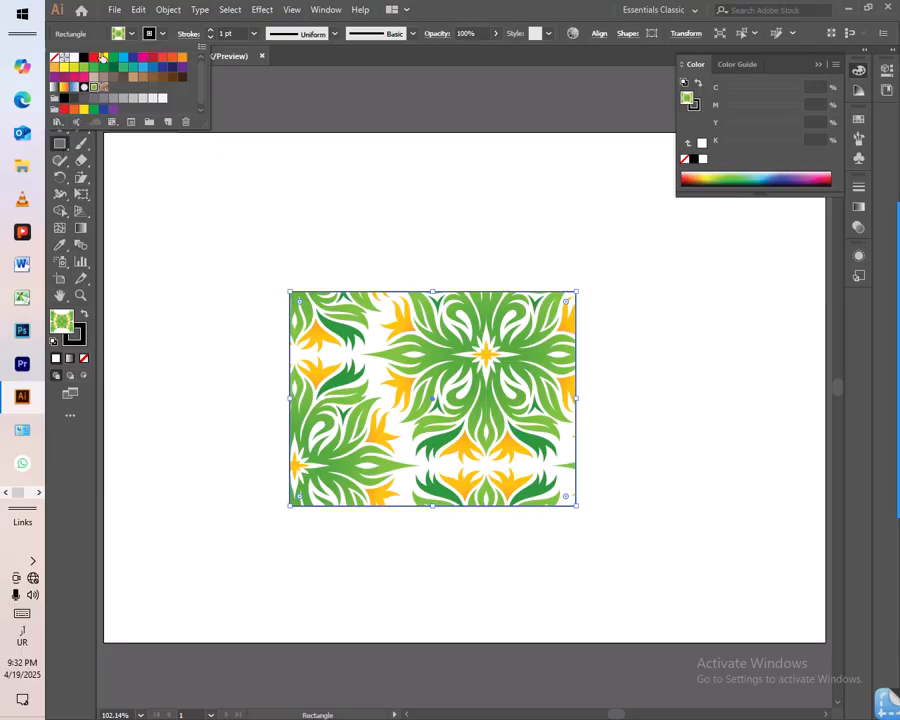
click(128, 36)
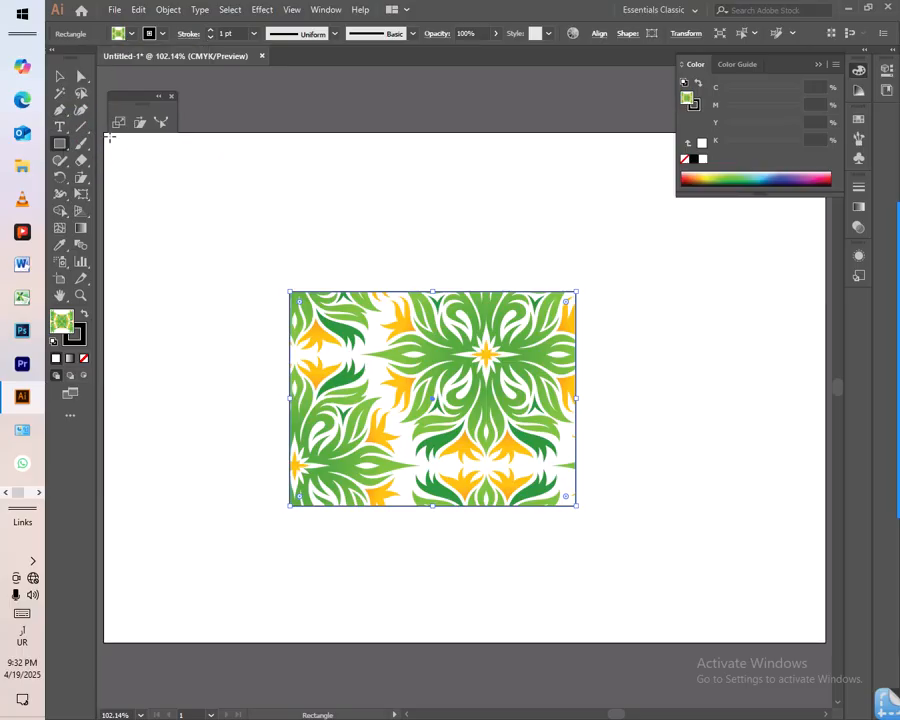
Preview the -34.5° shear on the patterned rectangle with Transform Objects turned off, toggle the preview, and turn the option back on
double_click(141, 122)
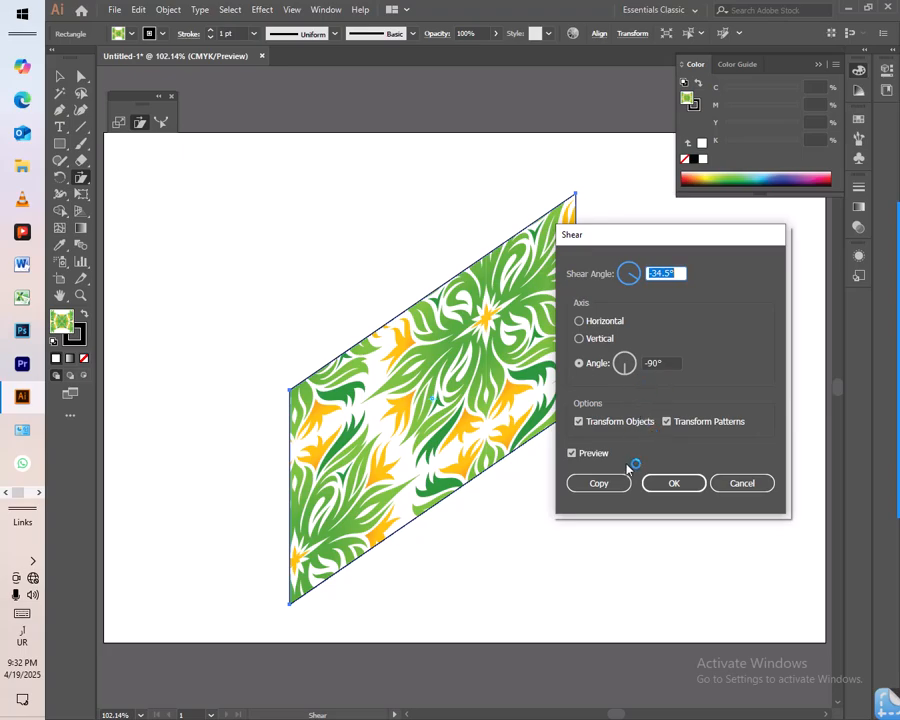
click(613, 427)
click(614, 427)
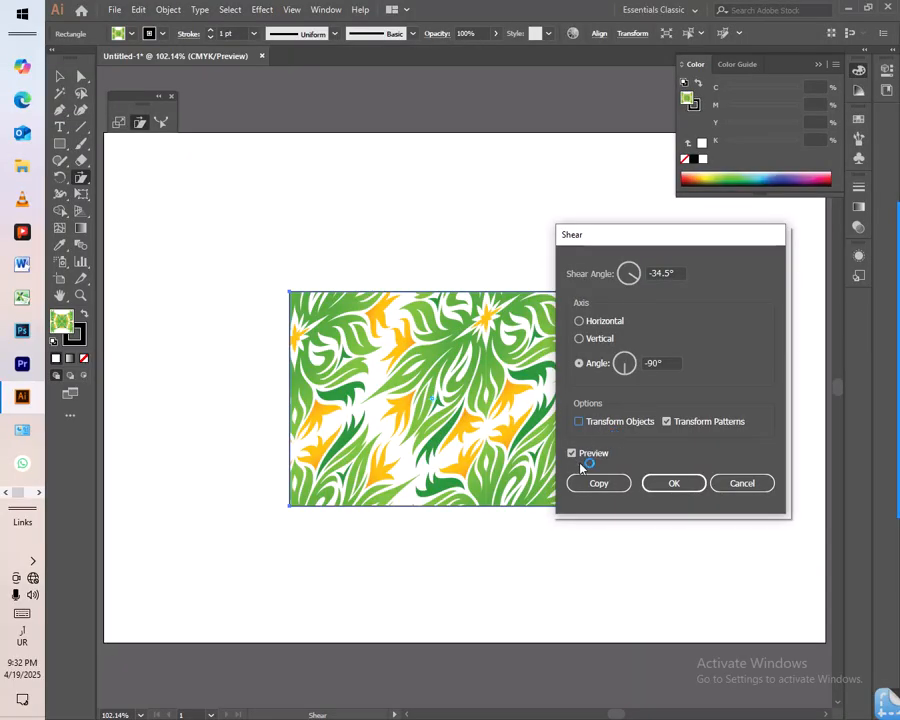
click(590, 457)
click(590, 457)
click(590, 457)
click(590, 457)
click(613, 421)
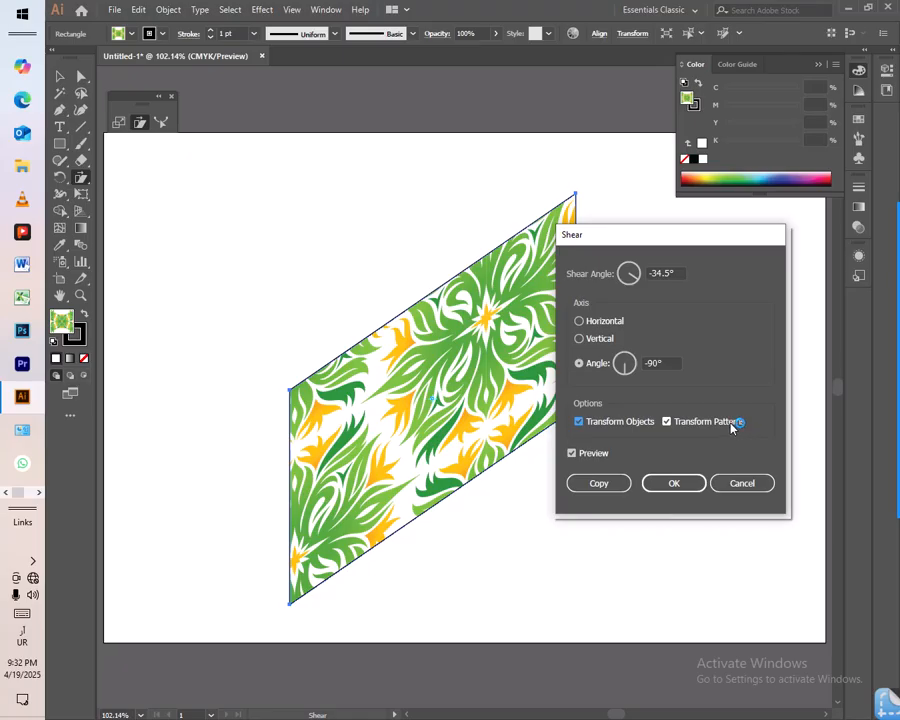
Compare the original and sheared rectangle in the preview with Transform Patterns turned off
click(667, 422)
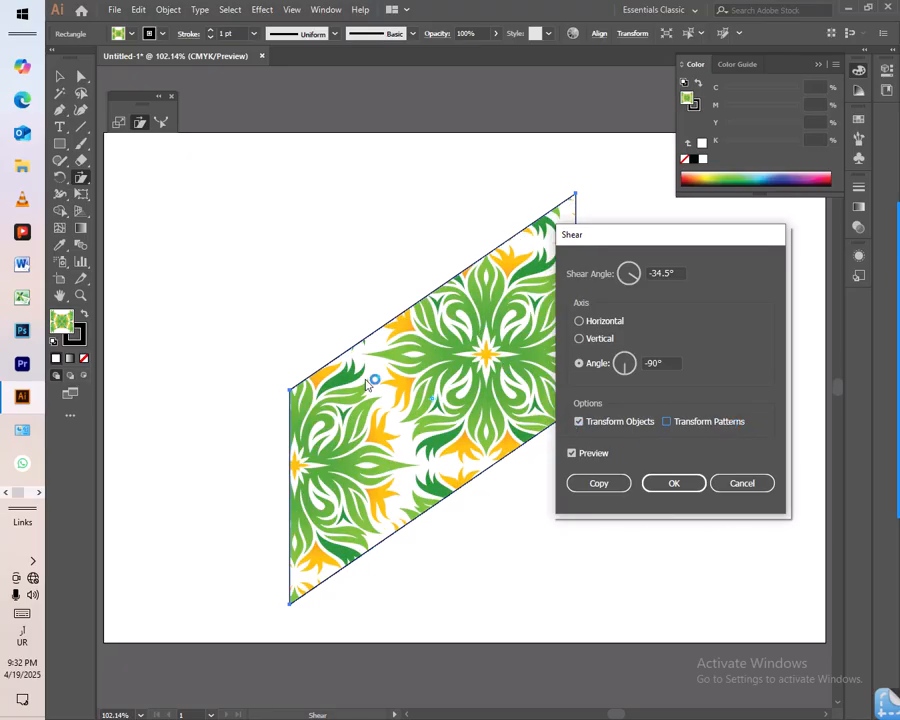
click(578, 455)
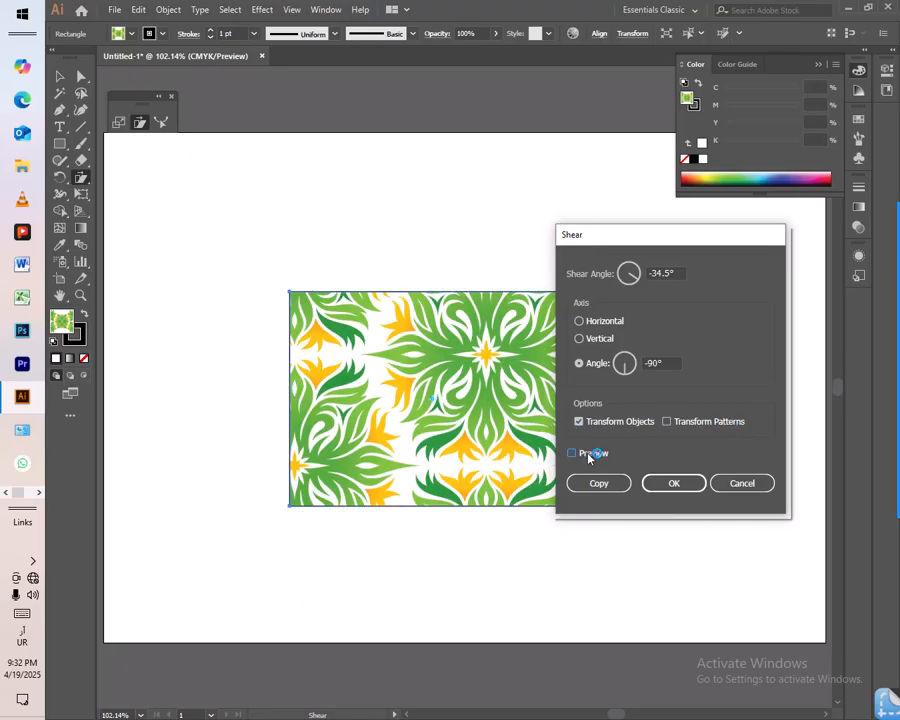
click(593, 455)
click(593, 455)
click(593, 455)
click(593, 455)
Set the shear to transform only the pattern, compare its preview with the original, and create a sheared copy over the rectangle
click(618, 424)
click(594, 455)
click(594, 455)
click(595, 455)
click(595, 455)
click(595, 455)
click(595, 455)
drag(640, 244, 701, 303)
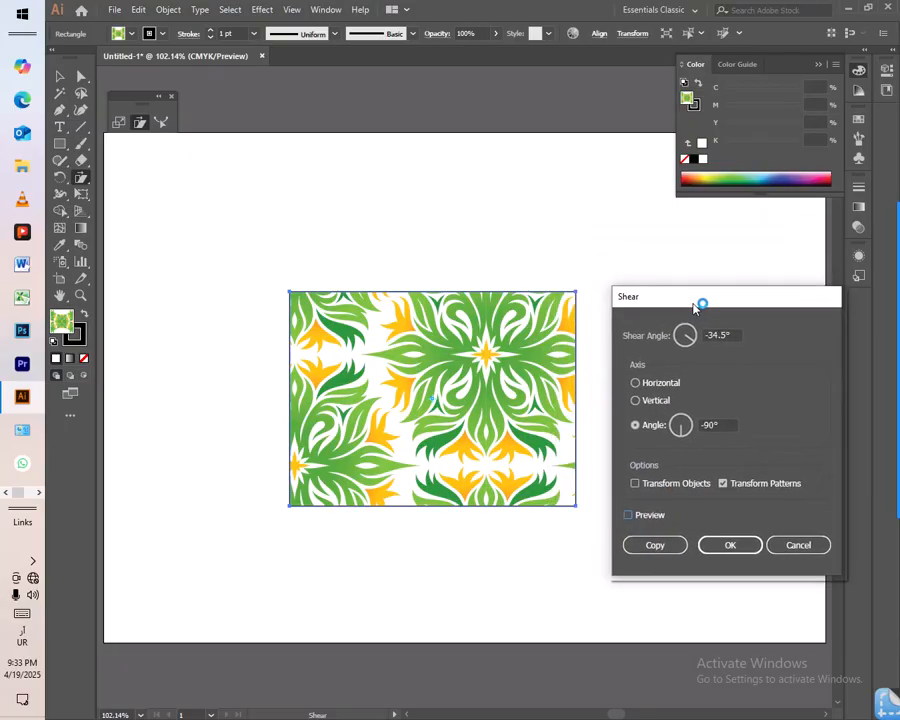
click(663, 543)
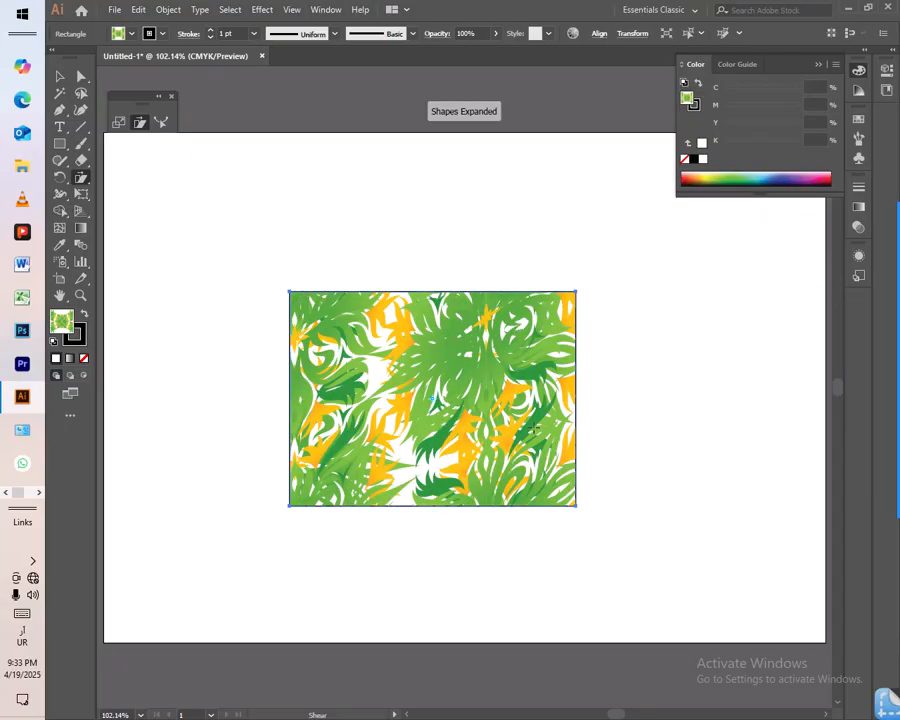
Delete the patterned rectangles and draw a larger rectangle in the middle of the artboard
click(60, 77)
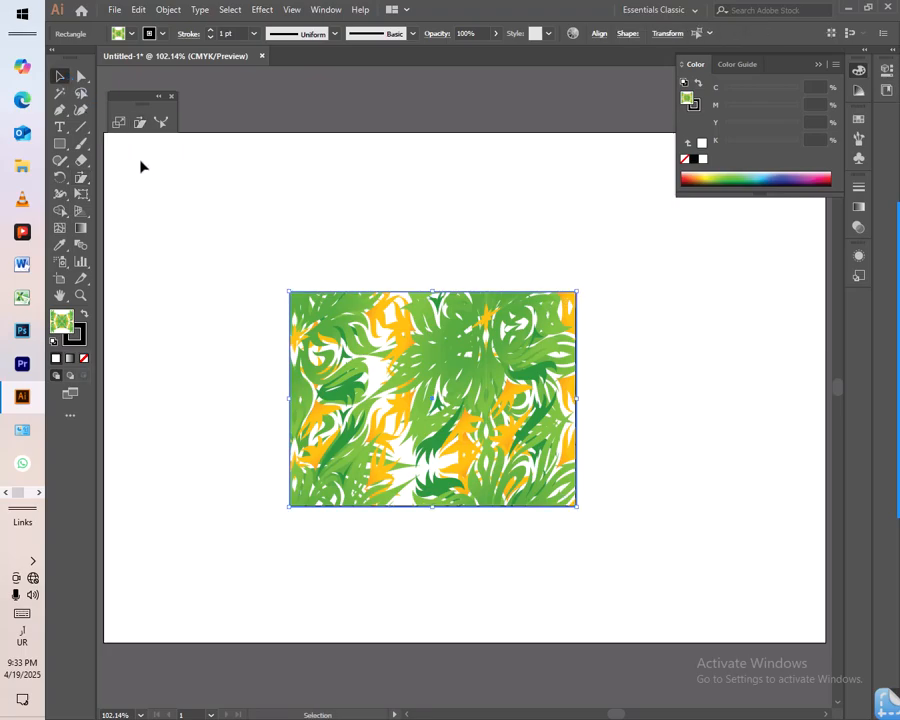
key(Delete)
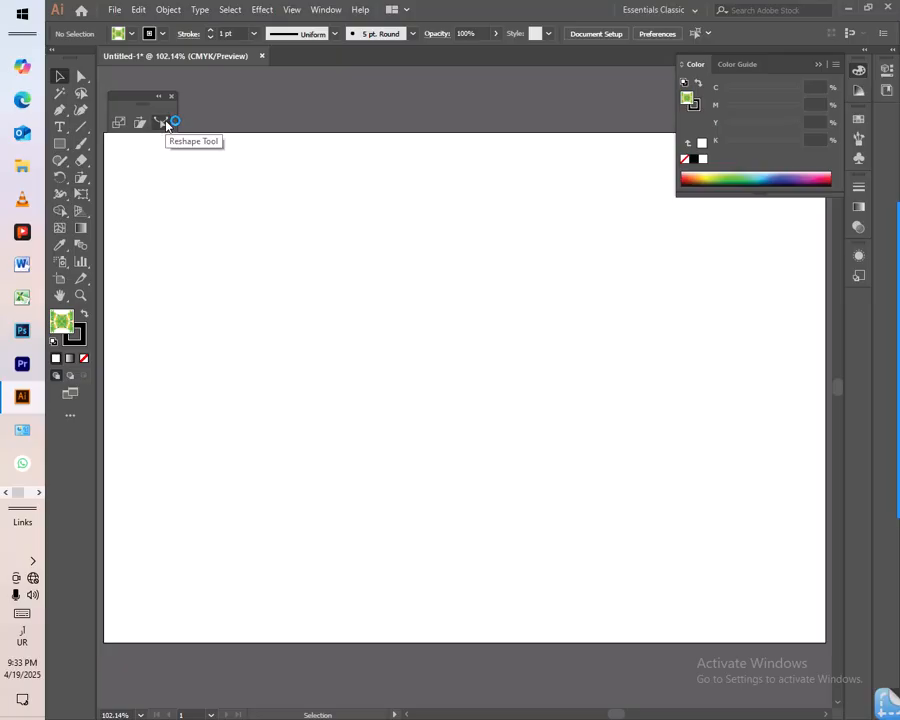
click(61, 145)
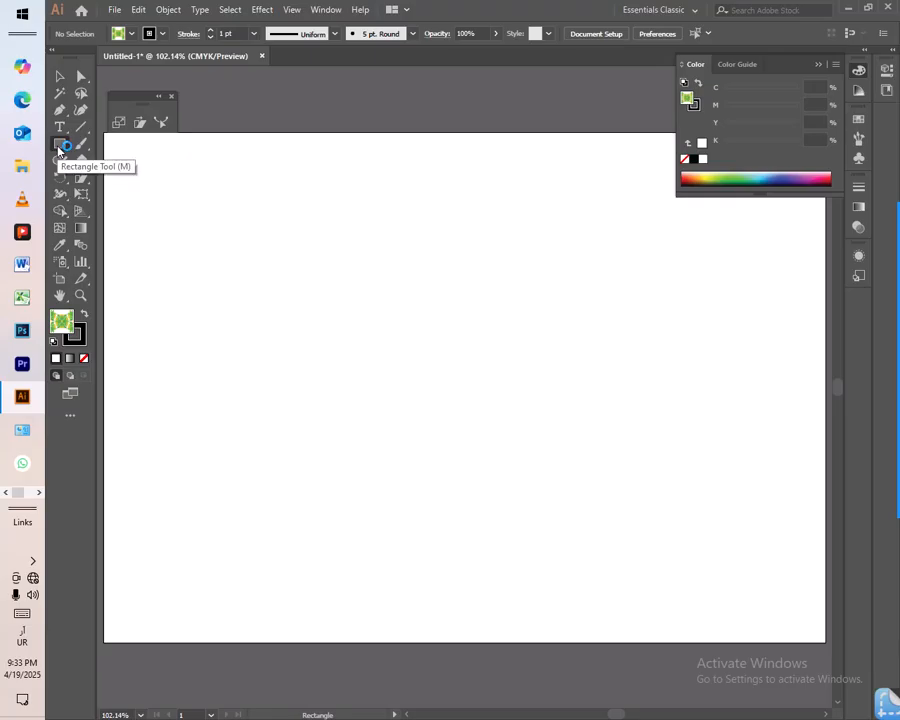
mouse_move(288, 283)
mouse_down()
mouse_move(558, 446)
mouse_move(621, 533)
mouse_up()
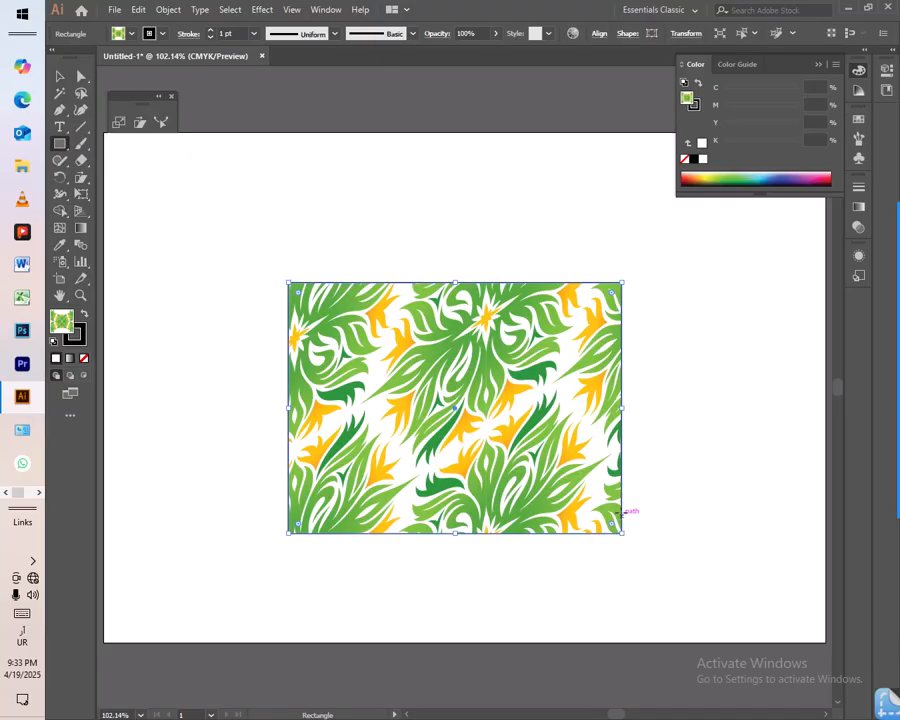
Reset the rectangle to the default fill and stroke, and remove its fill
click(55, 342)
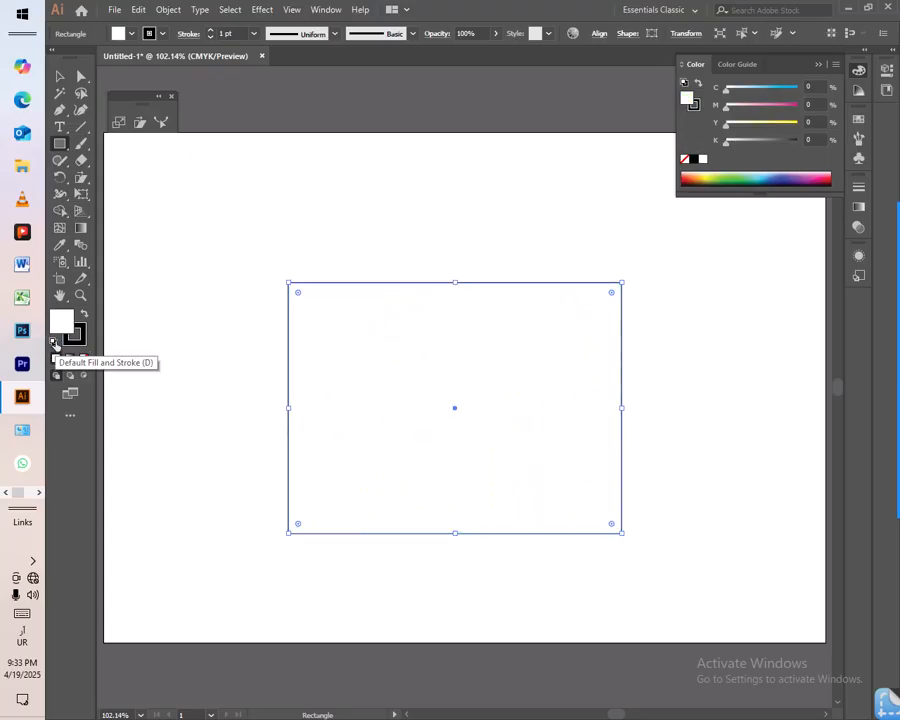
click(84, 358)
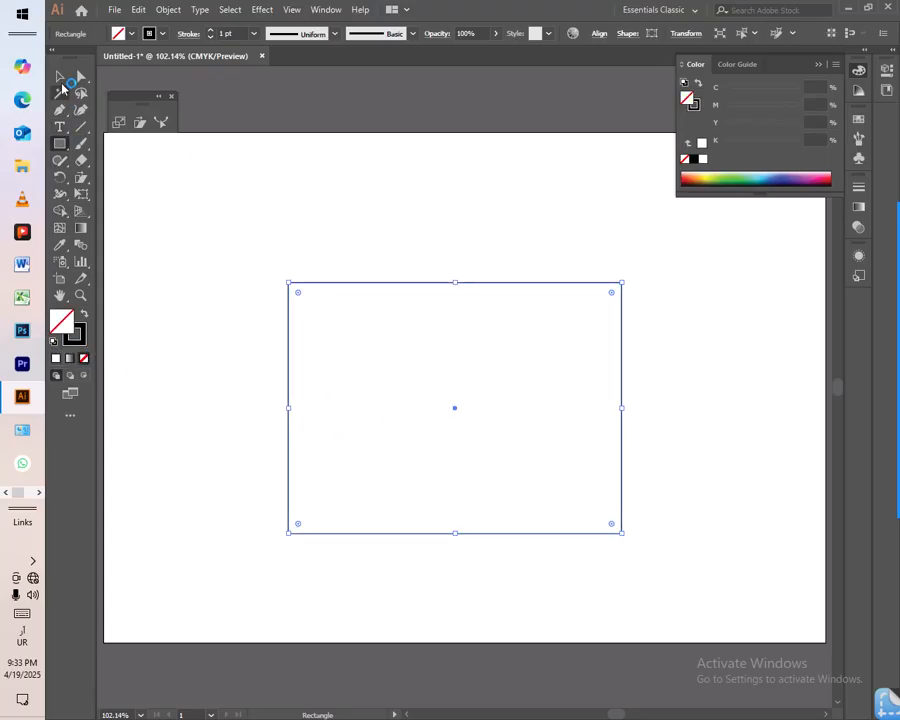
click(59, 76)
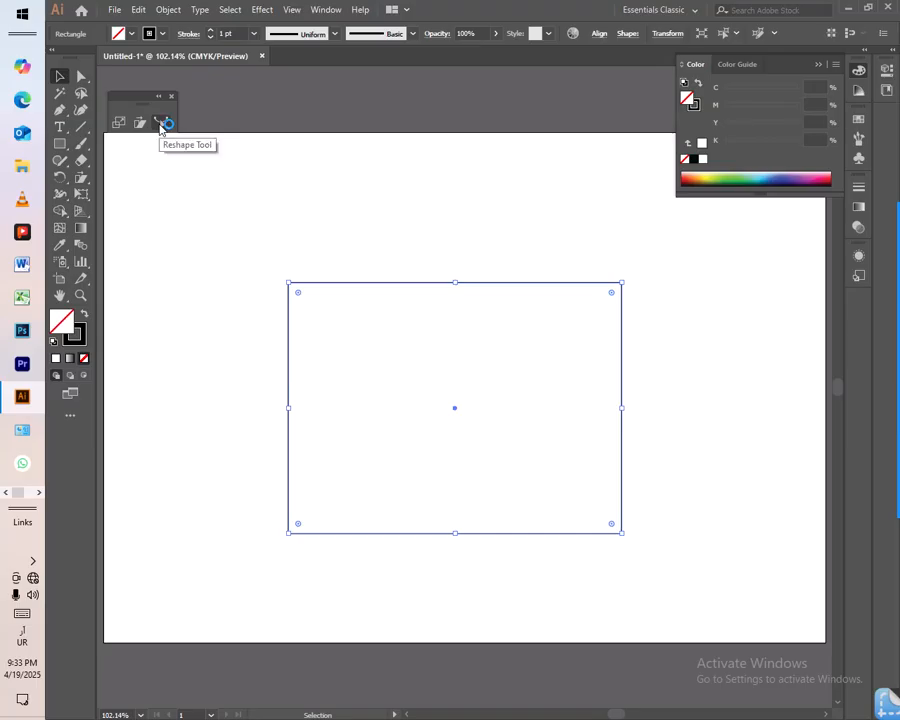
Try to pull the rectangle's top edge upward with the Reshape tool, and undo the change
click(162, 123)
drag(358, 267, 456, 317)
drag(412, 286, 416, 237)
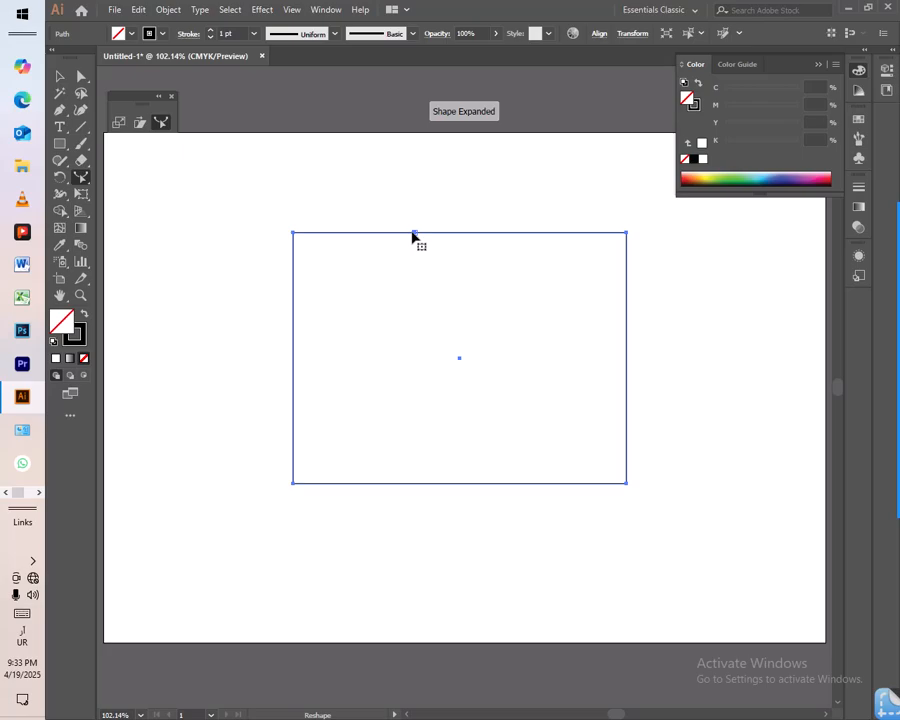
key(ctrl+z)
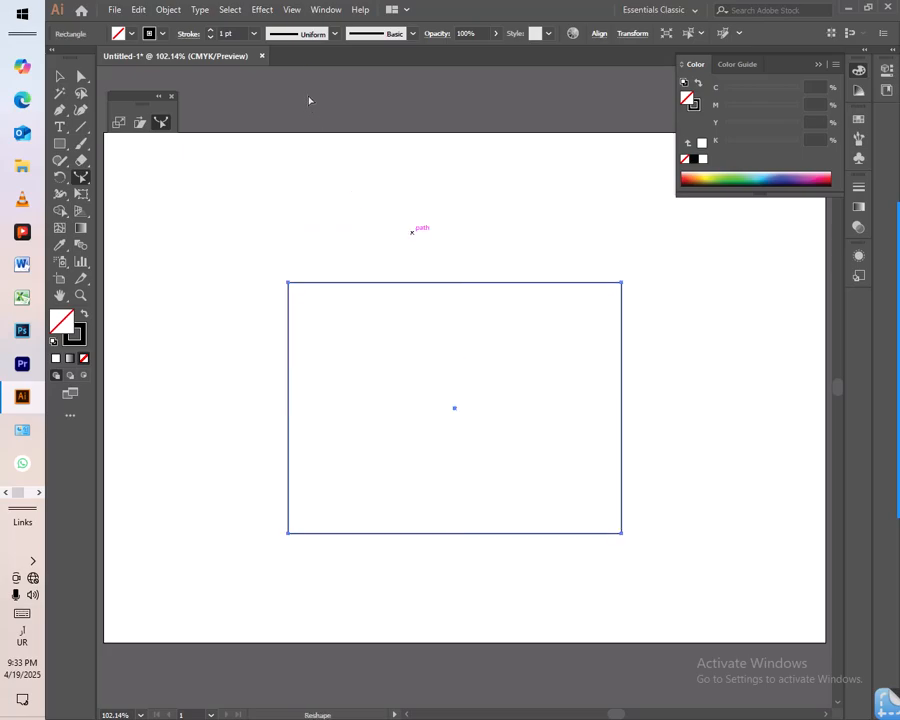
Move the rectangle straight up by its top edge with the Direct Selection tool
click(82, 78)
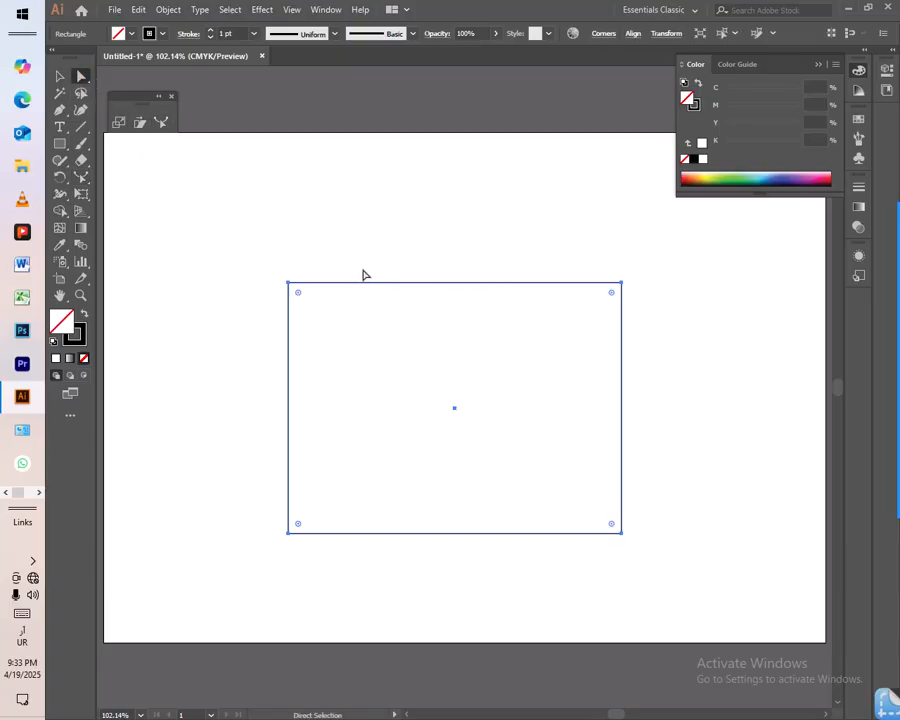
drag(417, 288, 415, 210)
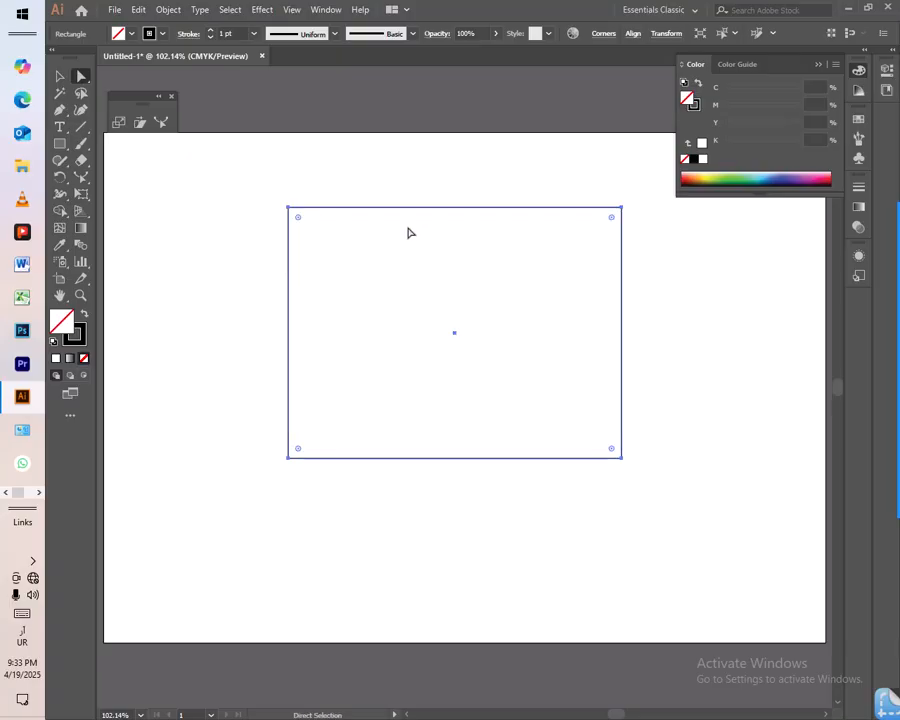
Undo the rectangle's upward move, try to pull its top edge up with the Direct Selection tool, and undo that too
key(v)
key(ctrl+z)
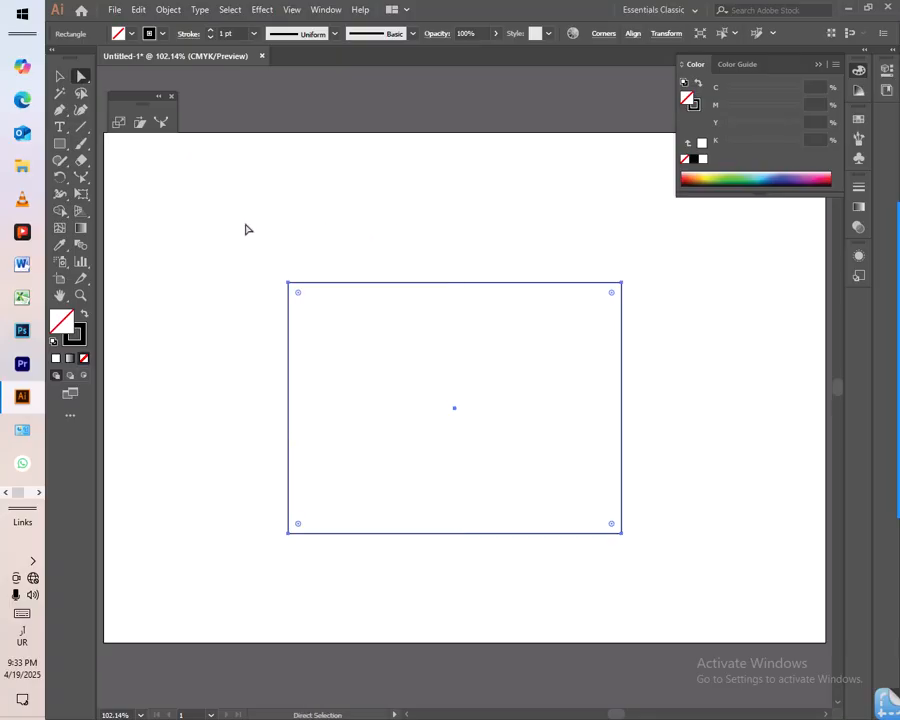
drag(337, 258, 577, 333)
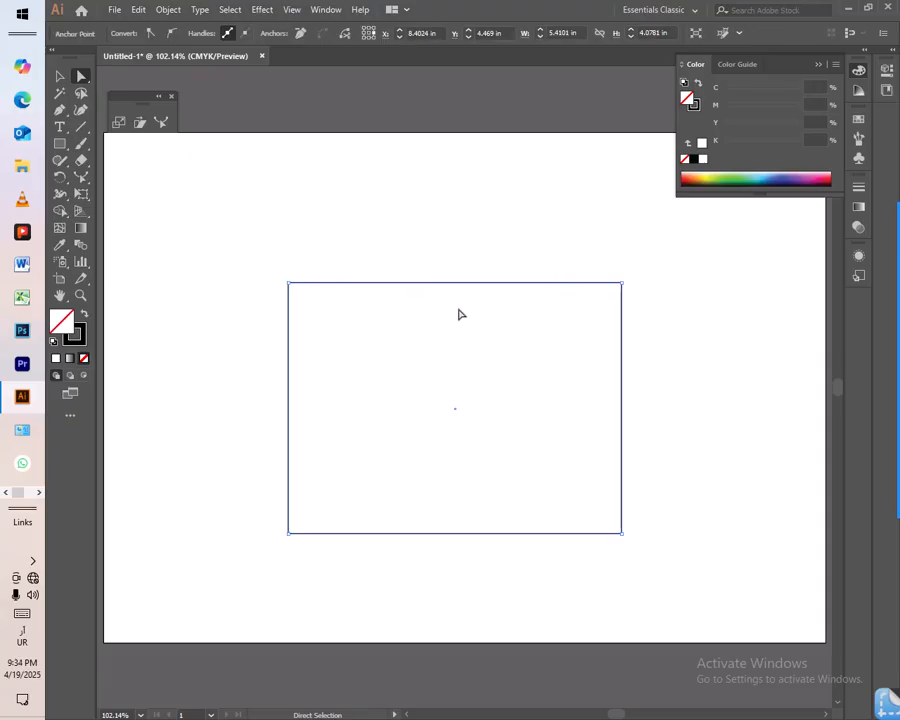
drag(427, 288, 428, 248)
key(ctrl+z)
Bend the rectangle's top edge upward and its bottom edge downward into smooth curves with the Reshape tool
drag(334, 256, 575, 337)
click(164, 124)
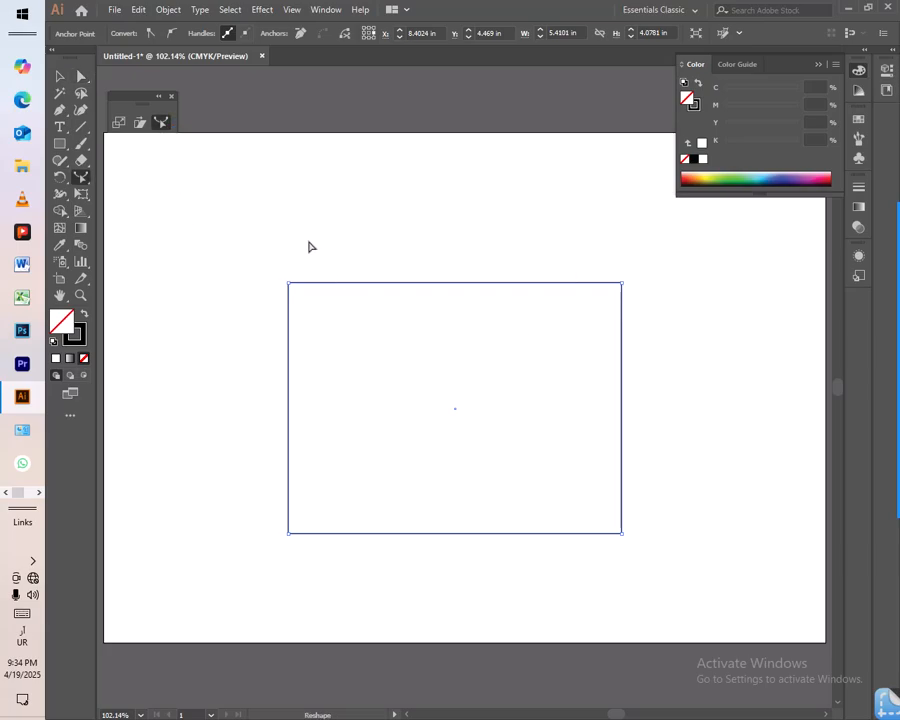
drag(441, 288, 433, 161)
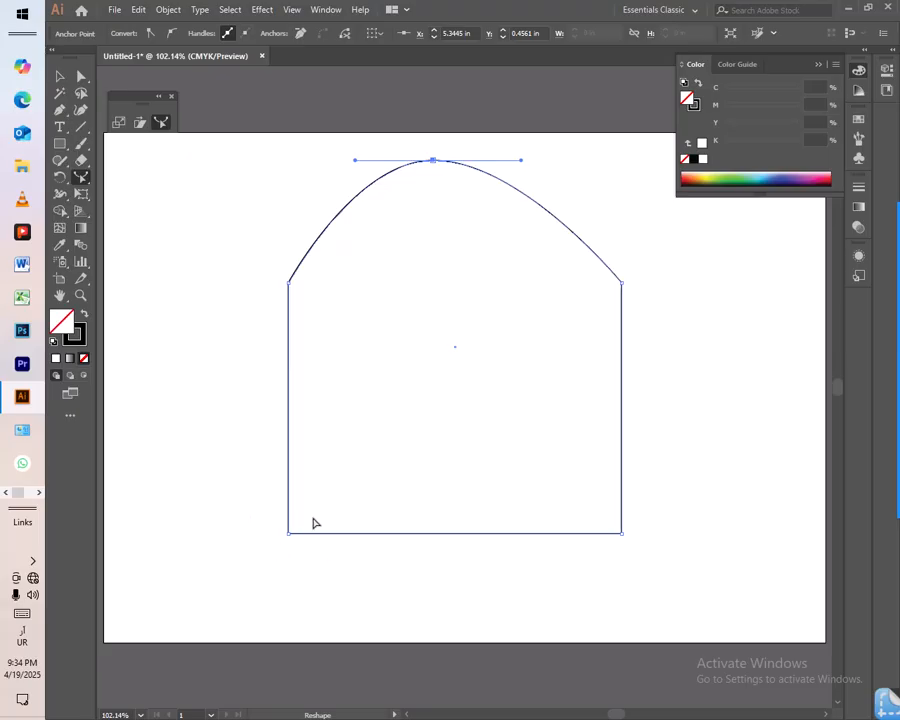
drag(434, 538, 478, 618)
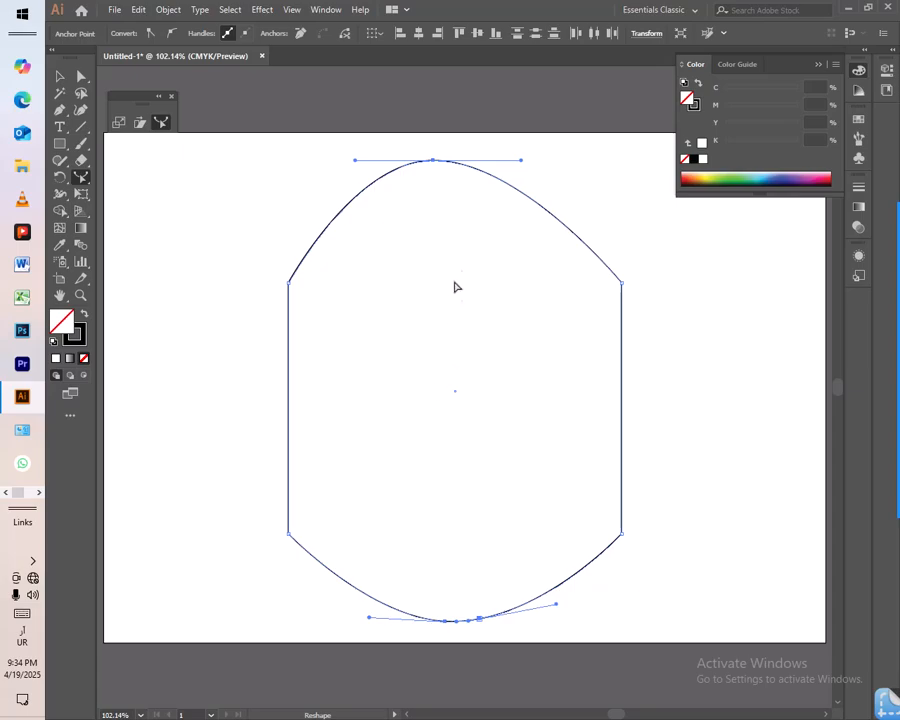
mouse_move(441, 178)
mouse_down()
mouse_move(447, 190)
mouse_move(441, 182)
mouse_up()
Fill the curved shape with yellow E5DF05 and deselect it
double_click(76, 336)
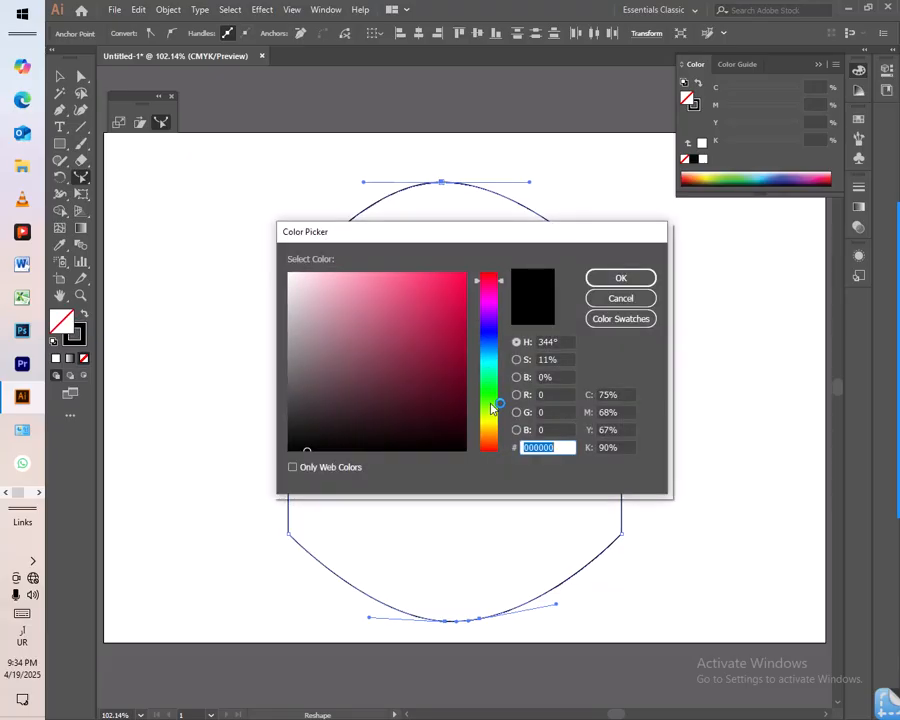
click(488, 421)
click(462, 290)
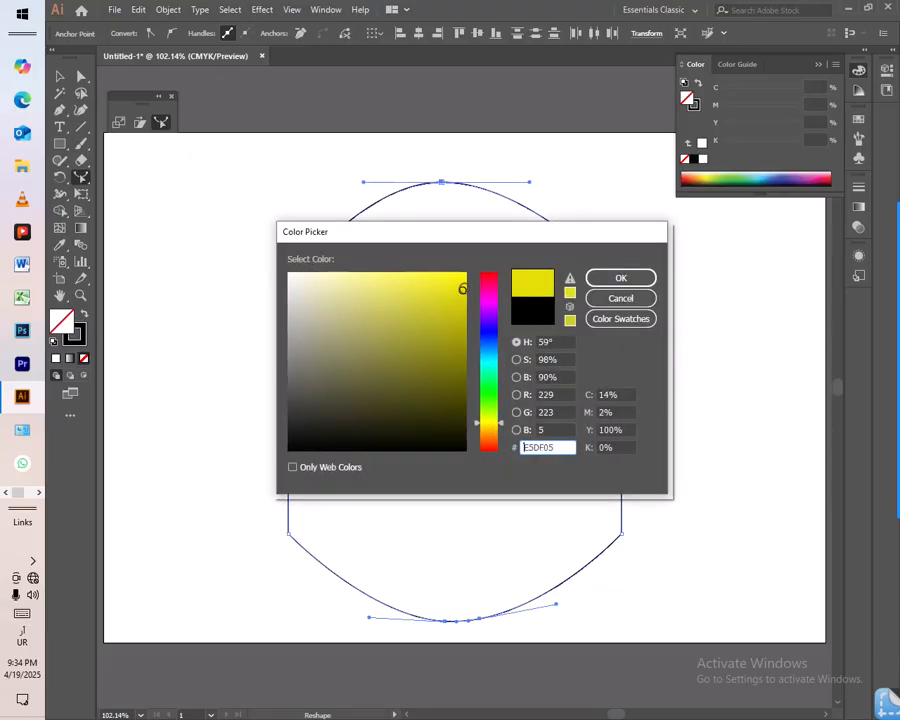
click(621, 278)
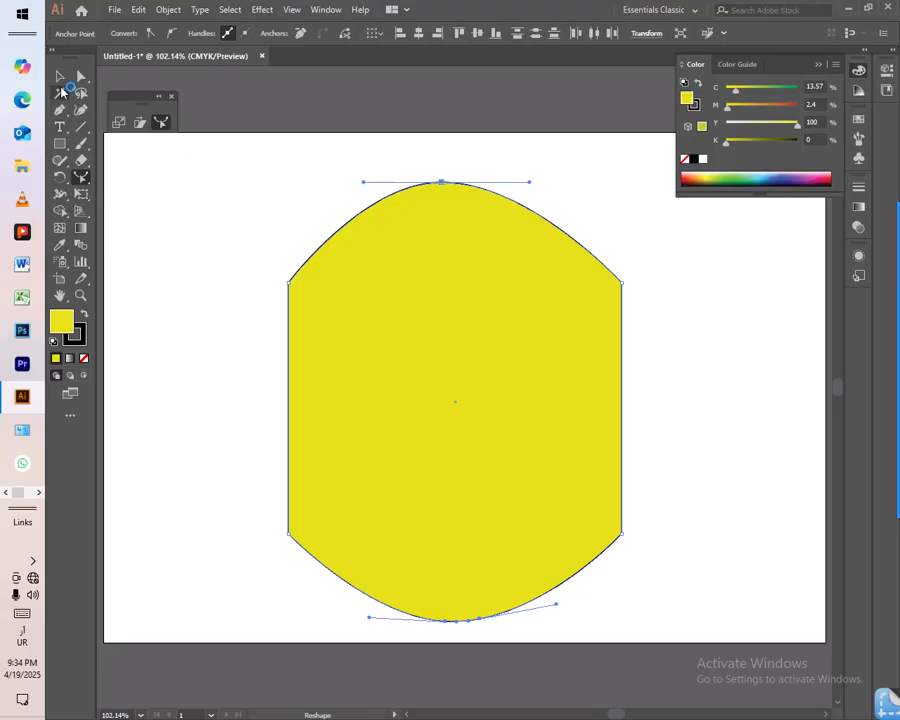
click(60, 77)
click(669, 343)
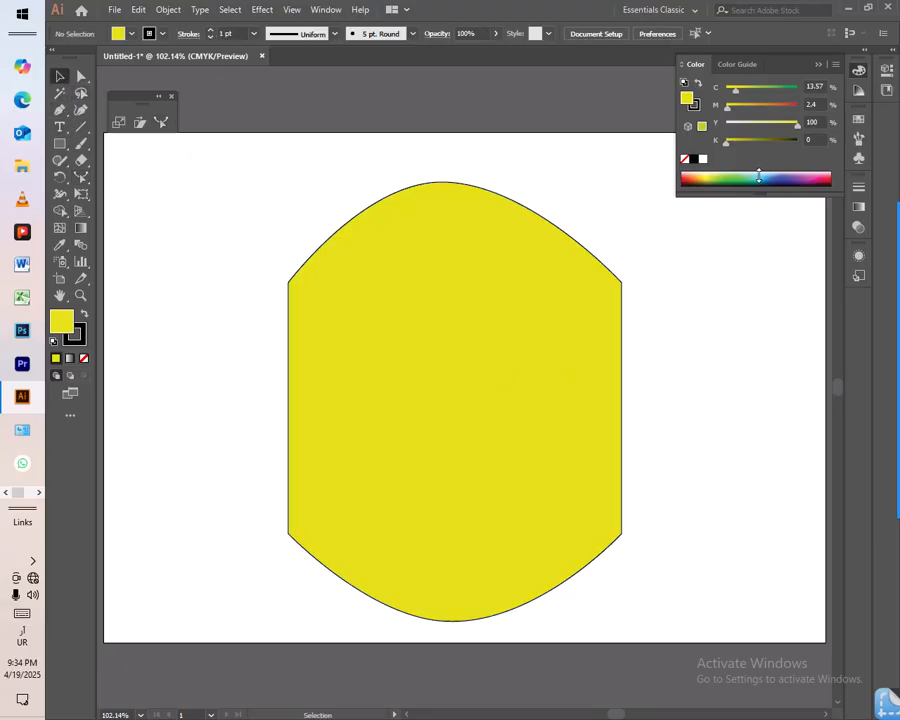
Collapse the Color panel and delete the yellow curved shape
click(819, 65)
drag(412, 332, 474, 327)
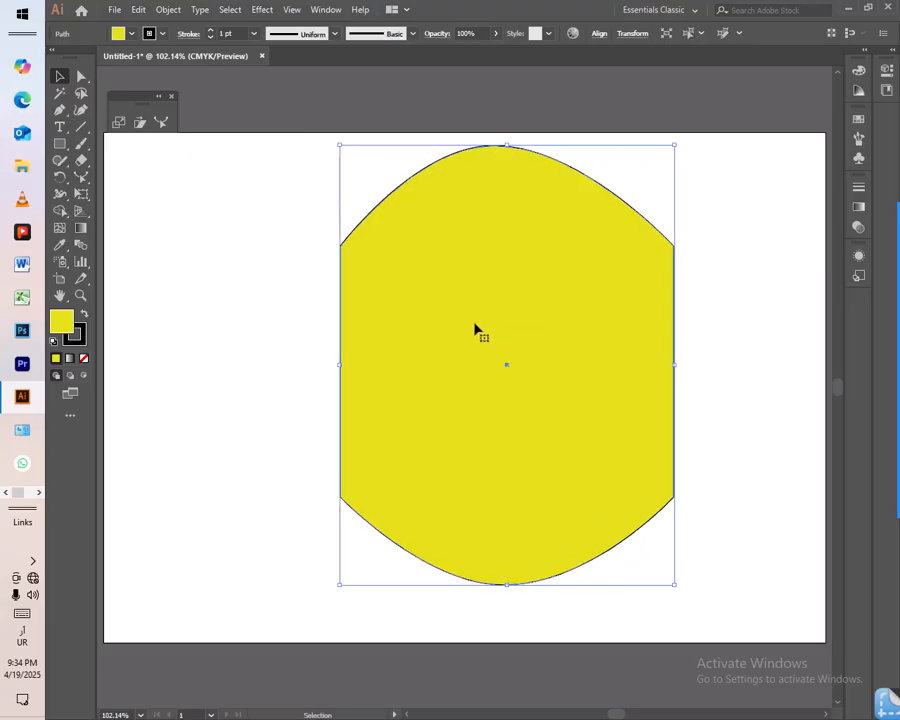
key(Delete)
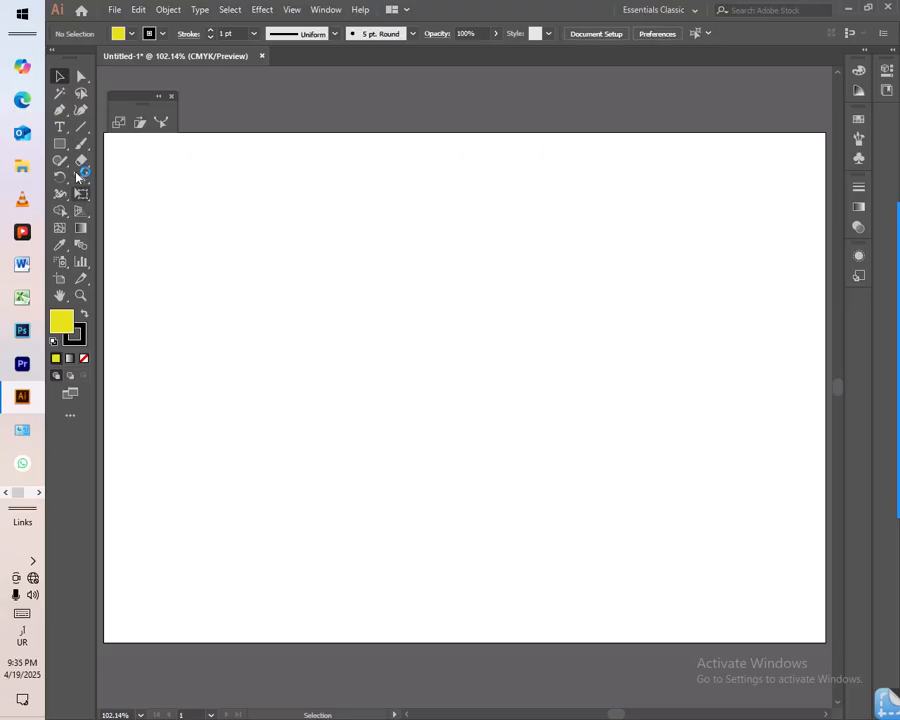
Draw a wide yellow rectangle in the middle of the artboard and move it slightly up and to the right
click(63, 145)
drag(244, 270, 625, 498)
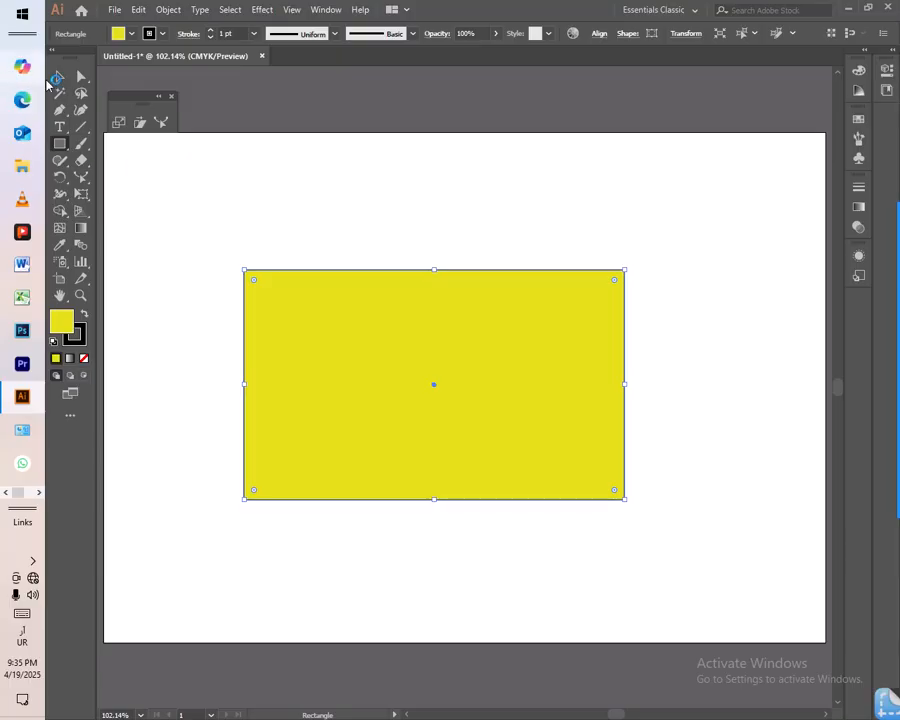
click(59, 80)
drag(345, 272, 366, 239)
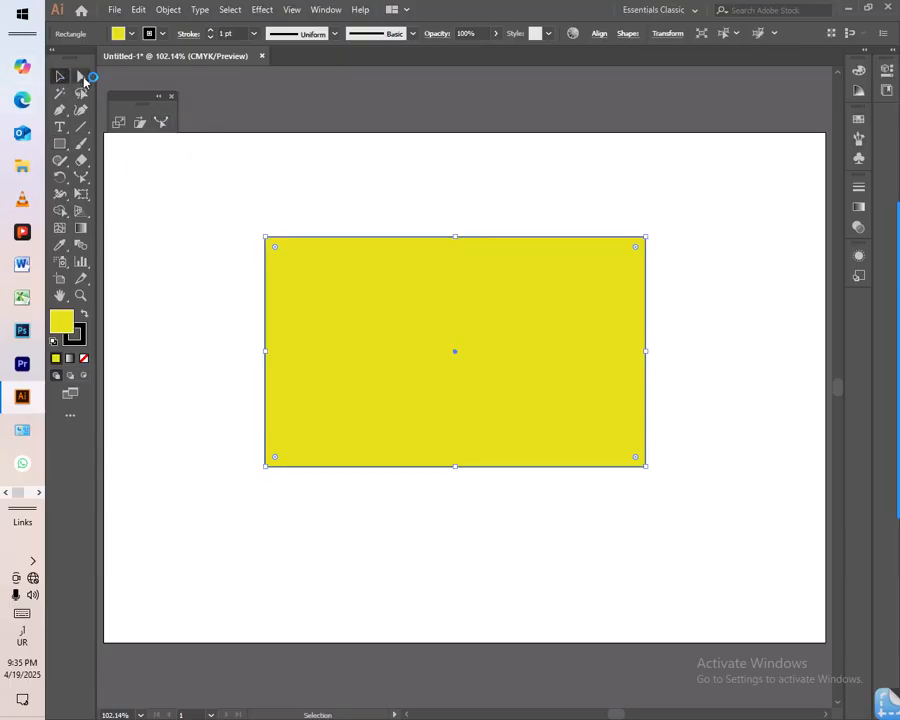
Bend the yellow rectangle's bottom edge up into an arch with the Reshape tool, and move the shape higher on the artboard
click(81, 76)
drag(577, 504, 290, 351)
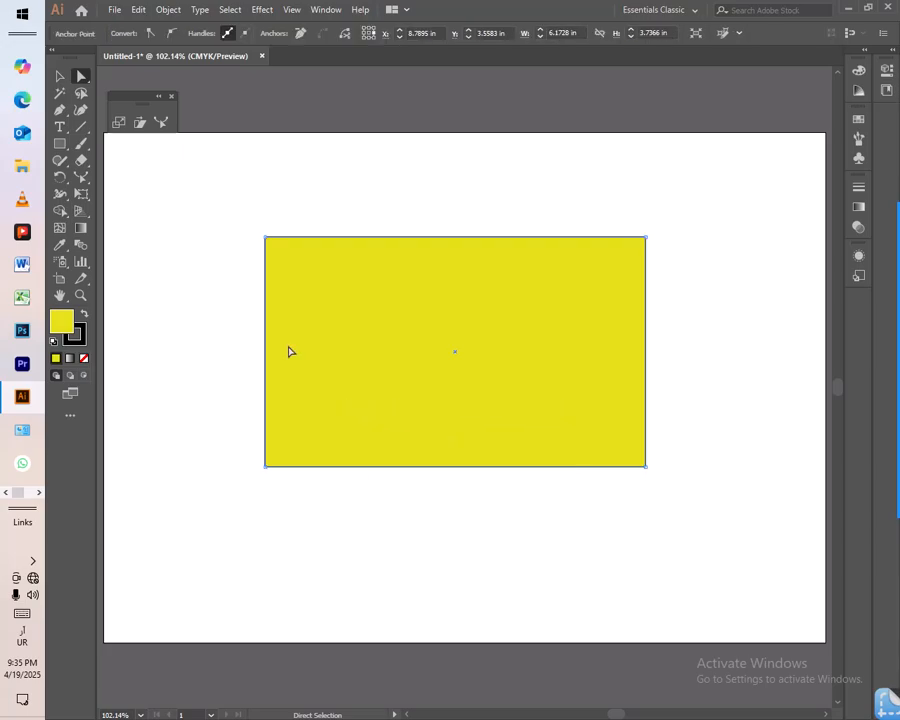
click(161, 122)
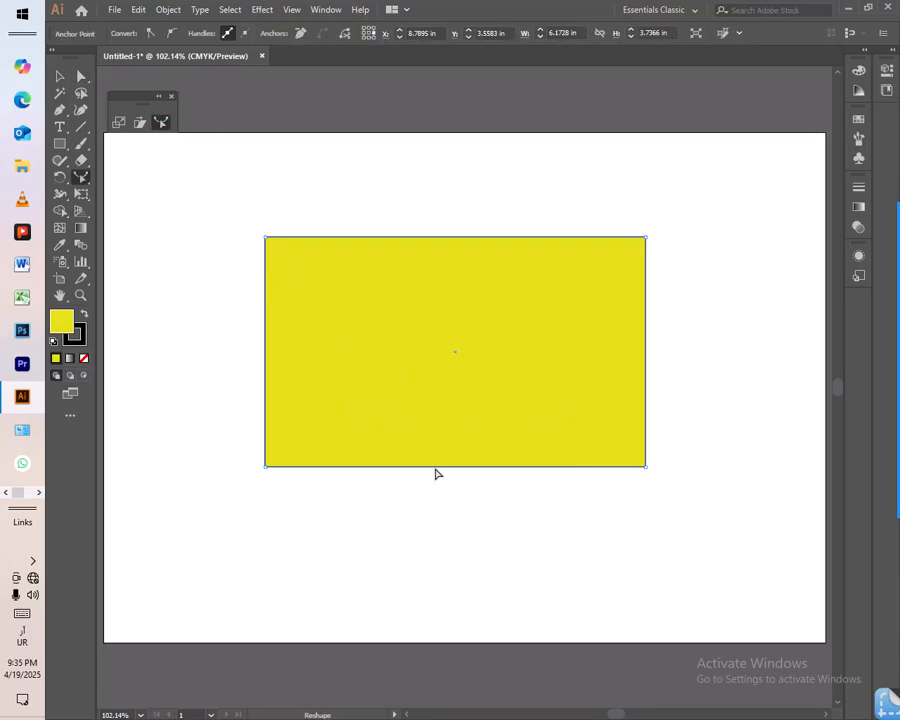
drag(438, 469, 451, 360)
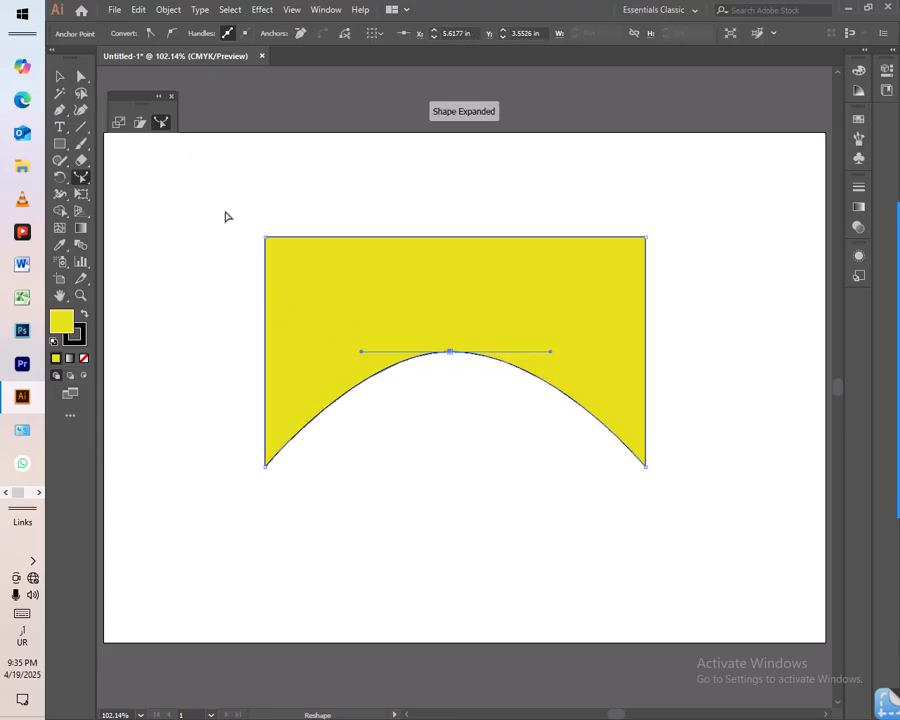
click(60, 76)
drag(390, 325, 376, 285)
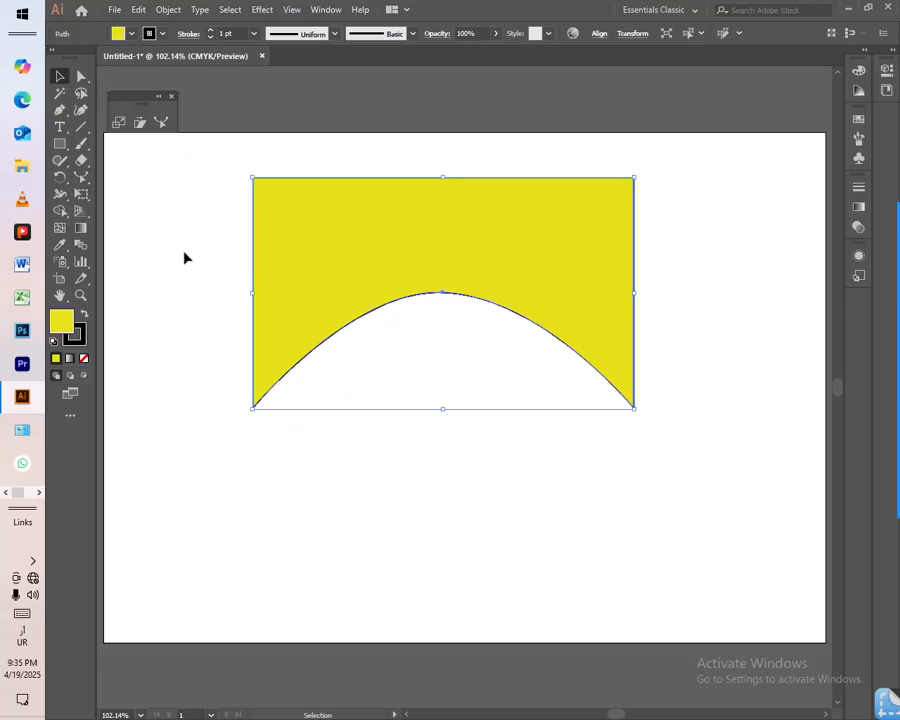
Draw a larger yellow rectangle over the arched shape's lower part and extend its top edge upward past the arch
click(59, 143)
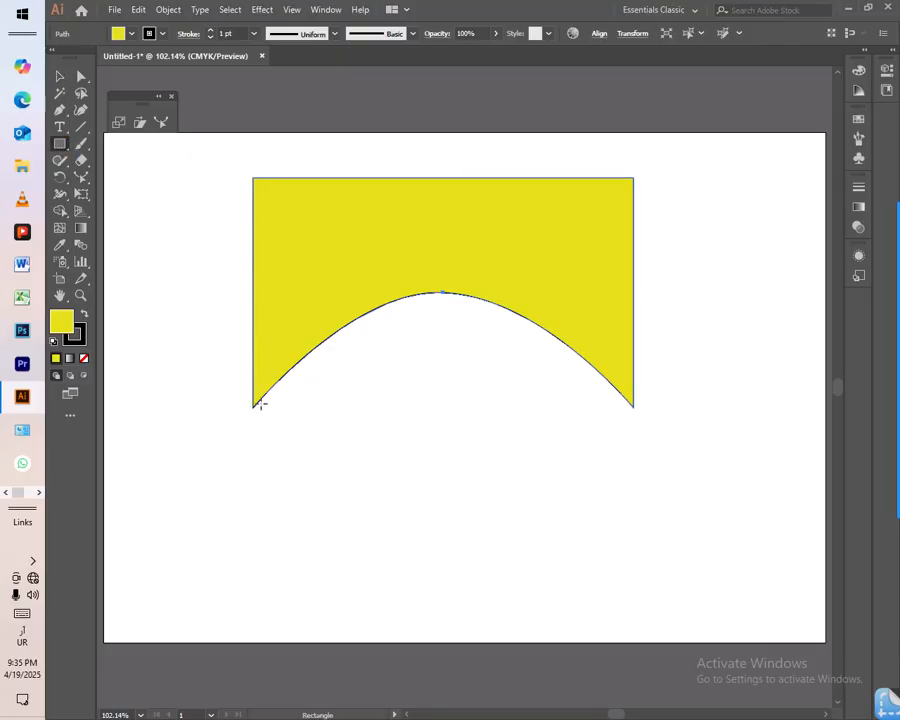
drag(237, 333, 704, 575)
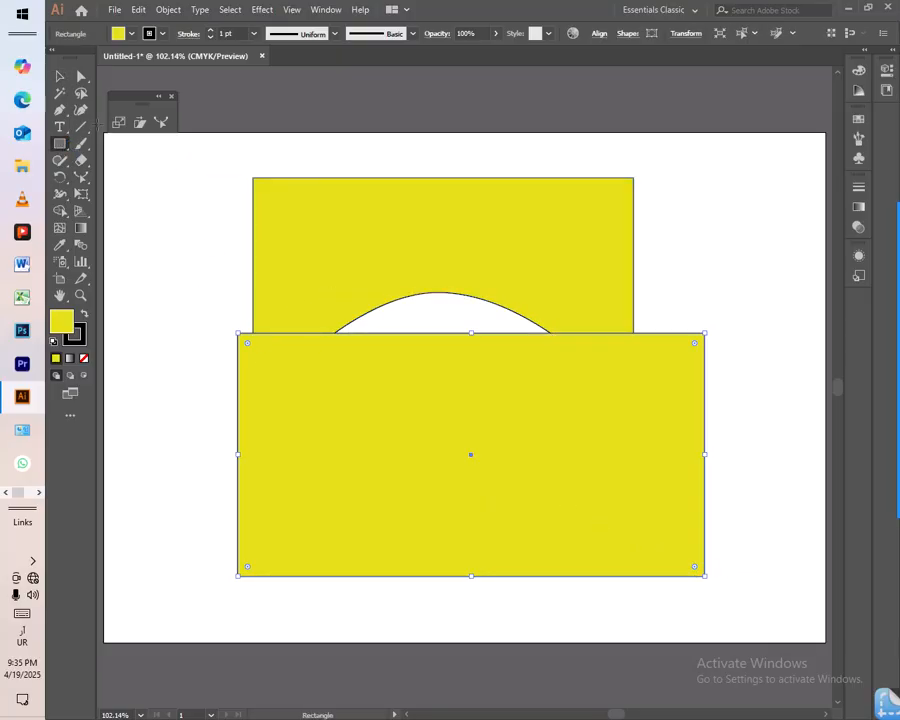
click(59, 76)
drag(470, 332, 440, 241)
Change the arched shape's fill to blue
click(305, 248)
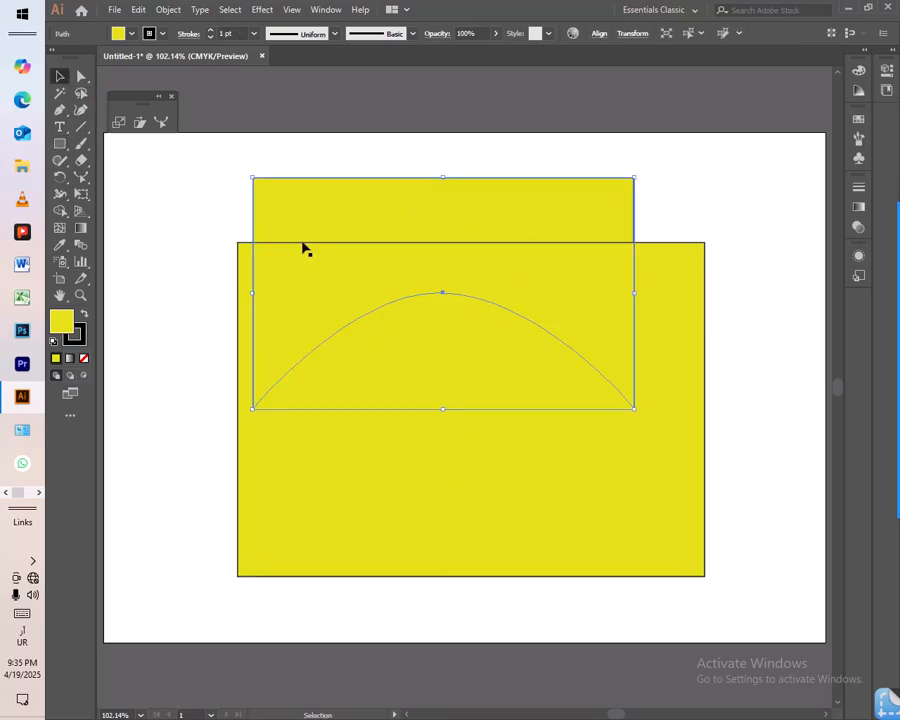
double_click(62, 321)
click(489, 335)
drag(458, 292, 460, 275)
click(600, 280)
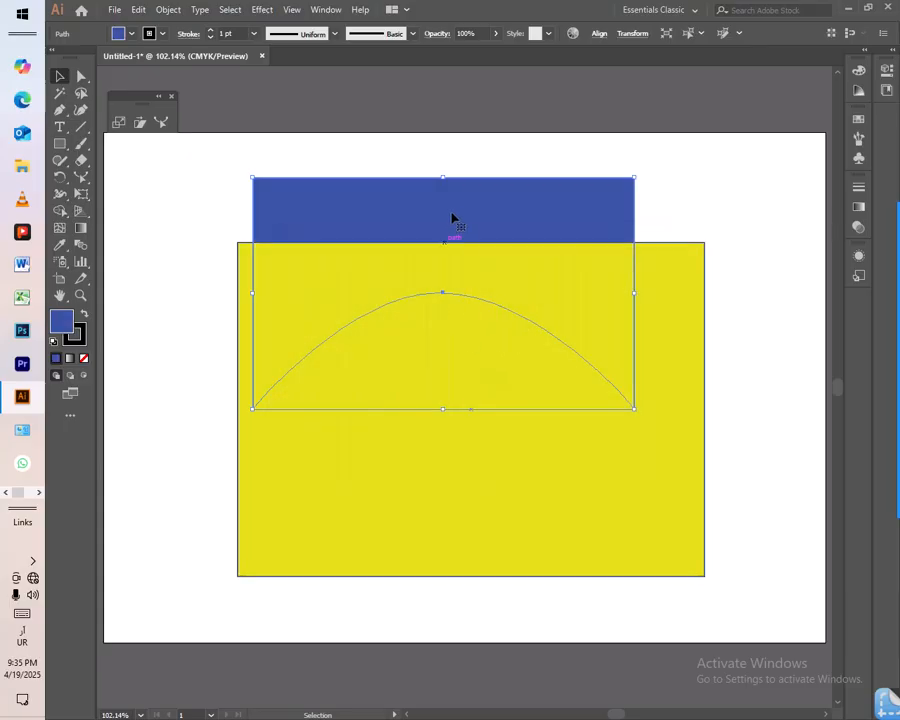
Bring the blue arched shape to the front, above the yellow rectangle
right_click(454, 211)
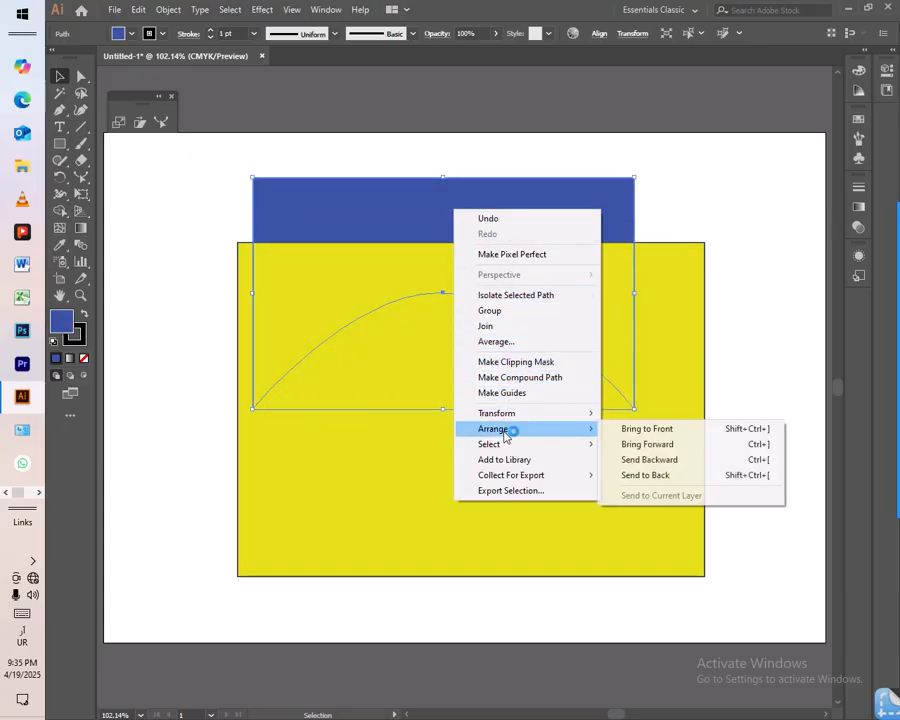
mouse_move(562, 443)
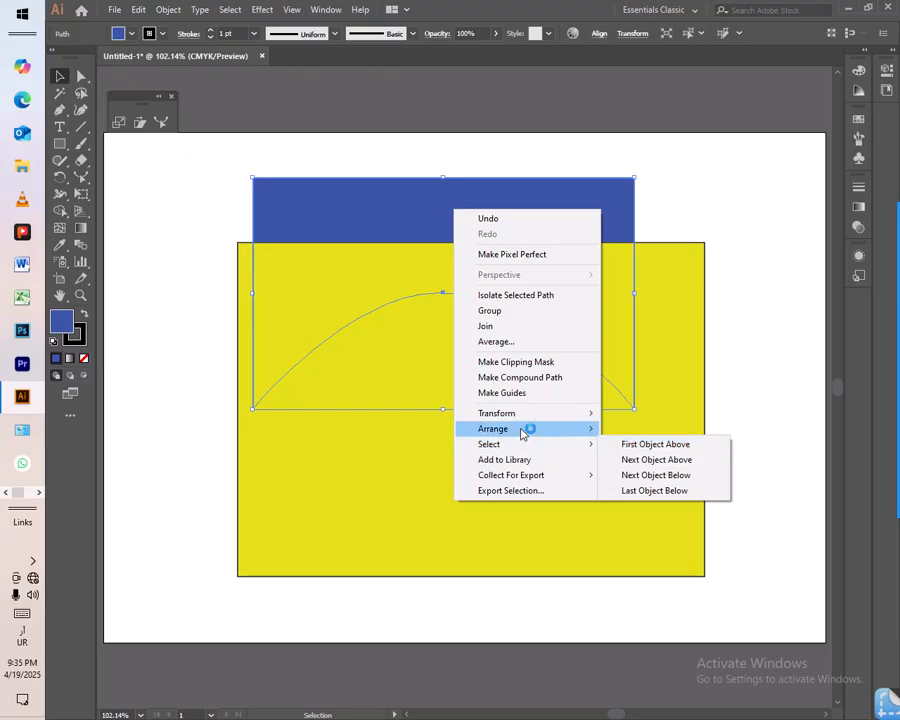
mouse_move(522, 431)
click(647, 429)
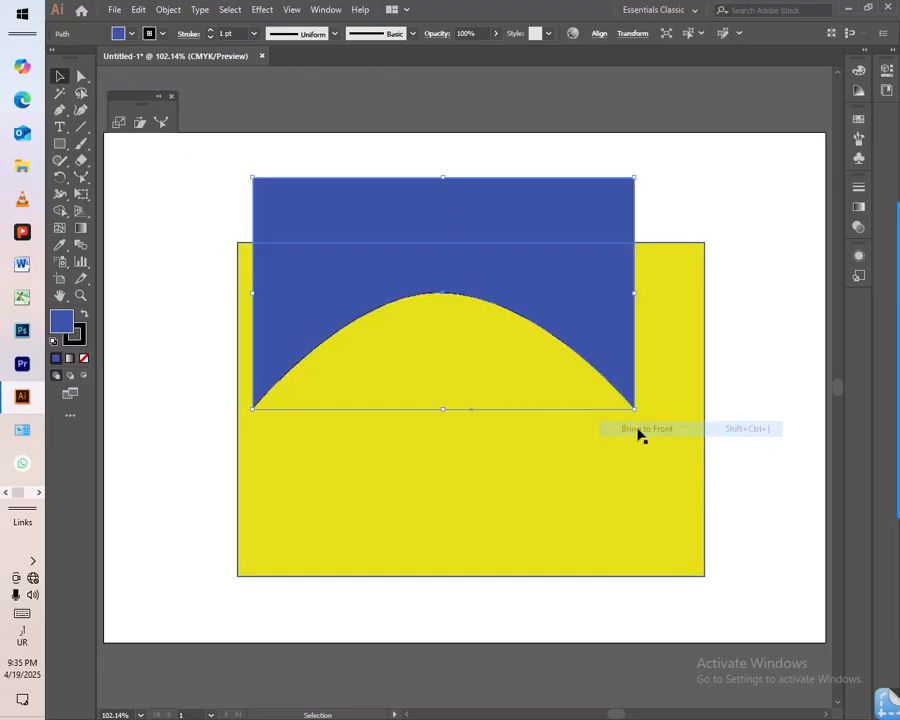
Align the blue shape with the yellow rectangle's top edge, stretch both its sides to the rectangle's full width, and deselect it
drag(534, 295, 572, 349)
drag(663, 356, 705, 356)
drag(281, 357, 238, 357)
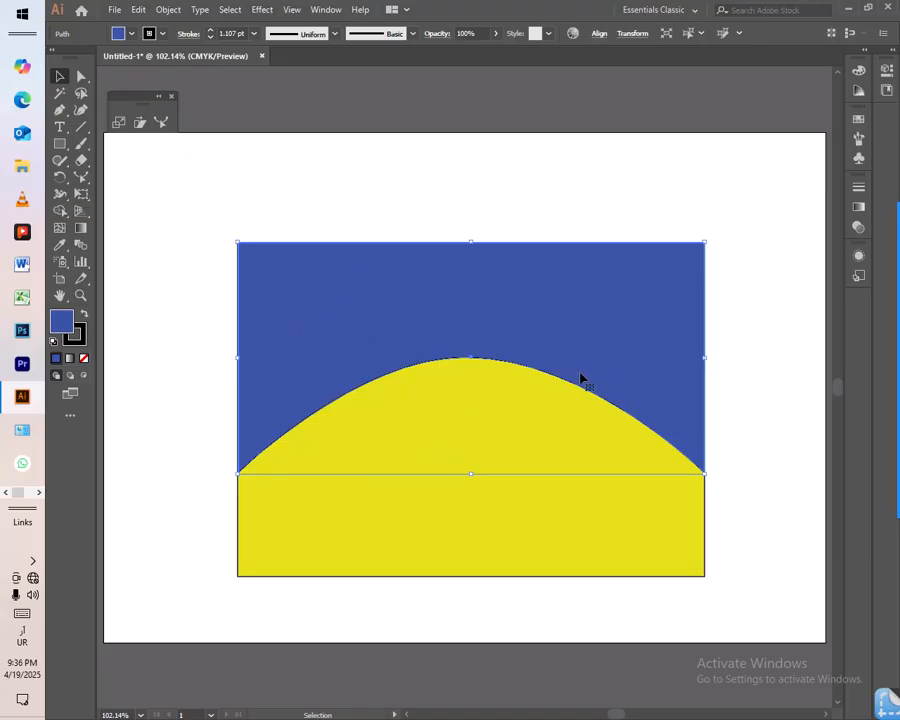
click(740, 358)
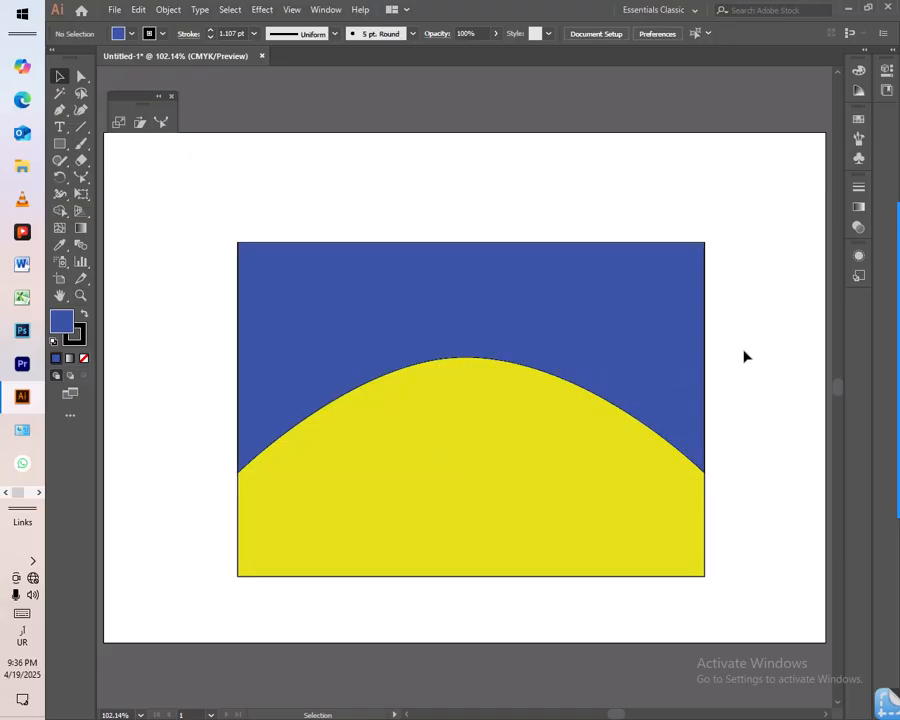